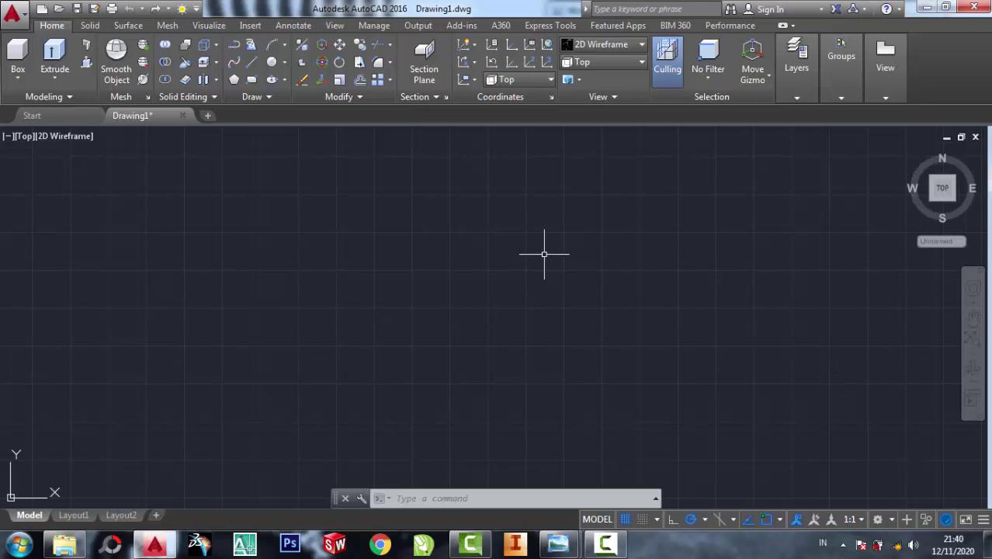
- Draw the main rectangular planar surface by picking its two opposite corners
left_click(159, 28)
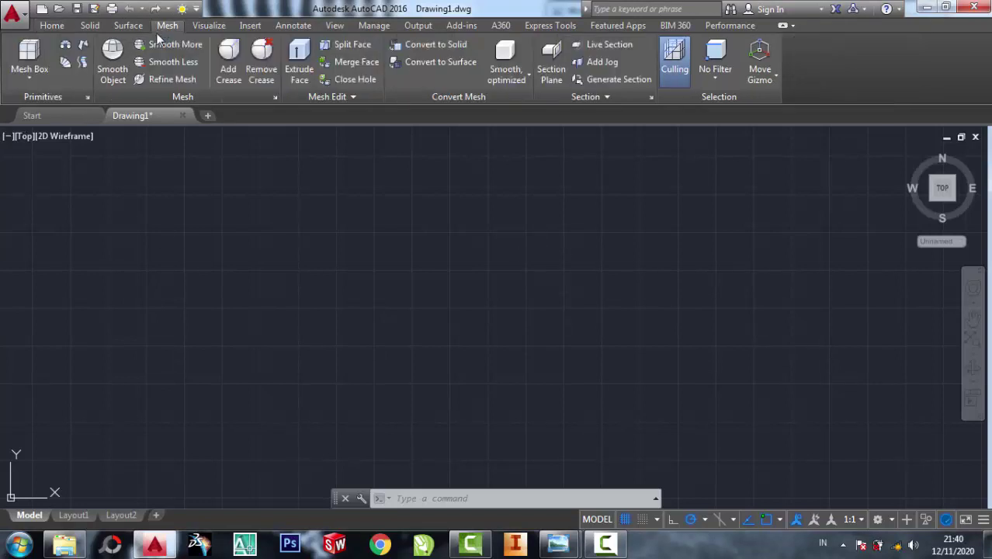
left_click(128, 25)
left_click(95, 46)
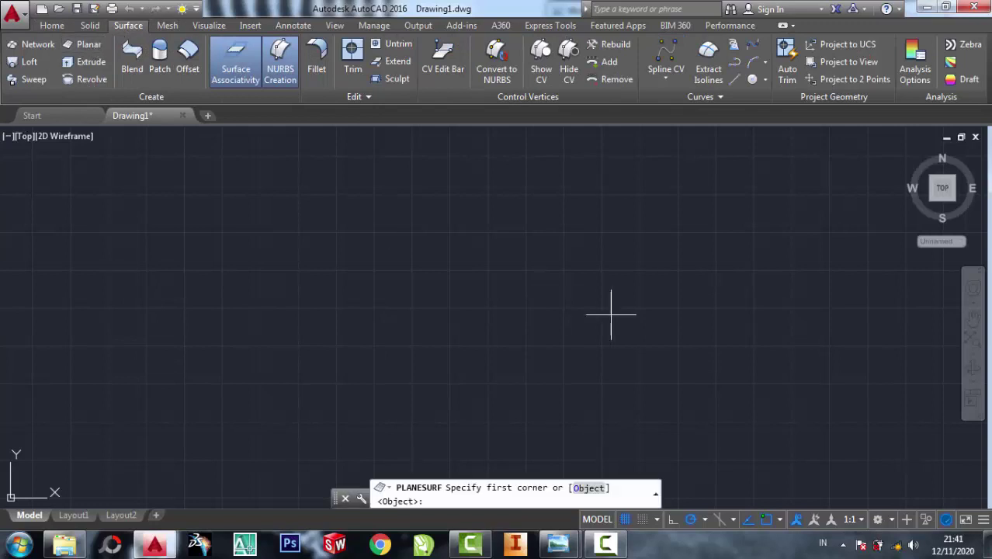
left_click(409, 184)
scroll(602, 427, "up", 2)
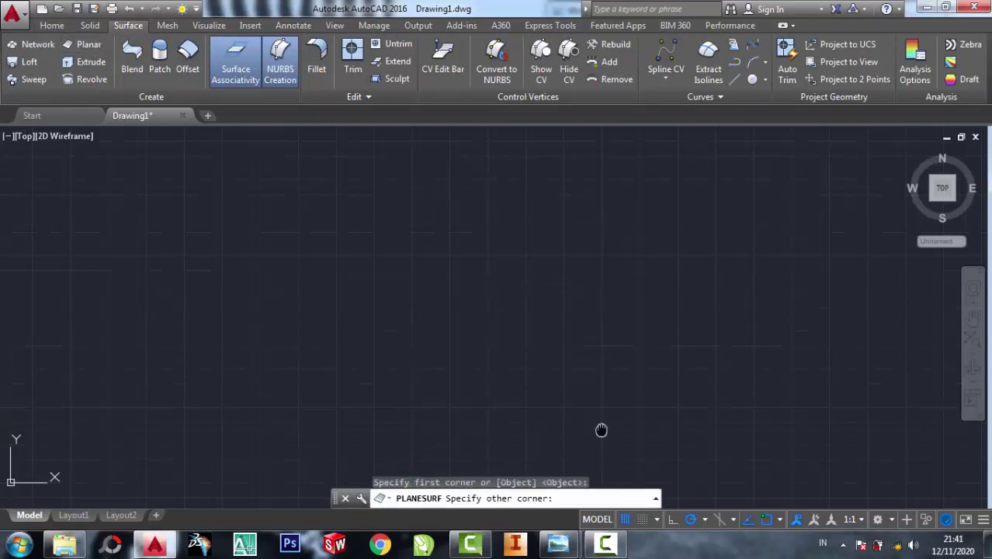
scroll(571, 304, "up", 2)
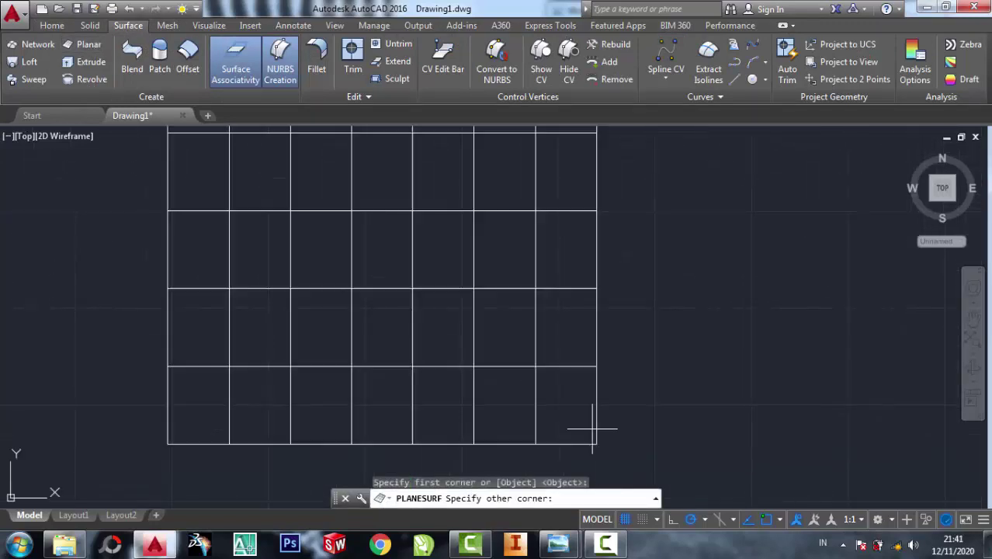
scroll(580, 347, "up", 3)
scroll(580, 361, "up", 3)
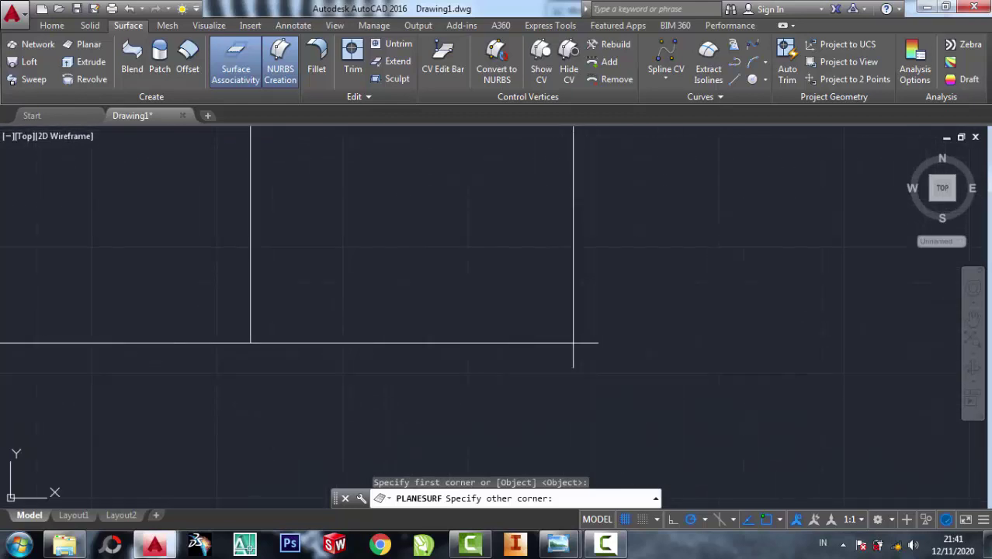
scroll(574, 342, "down", 10)
scroll(574, 345, "down", 3)
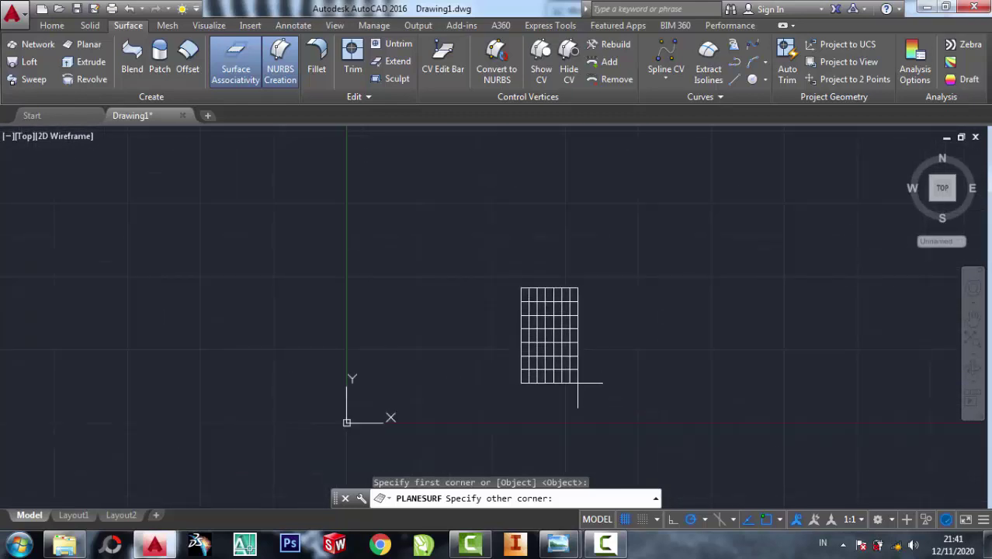
scroll(577, 380, "down", 2)
scroll(577, 383, "up", 4)
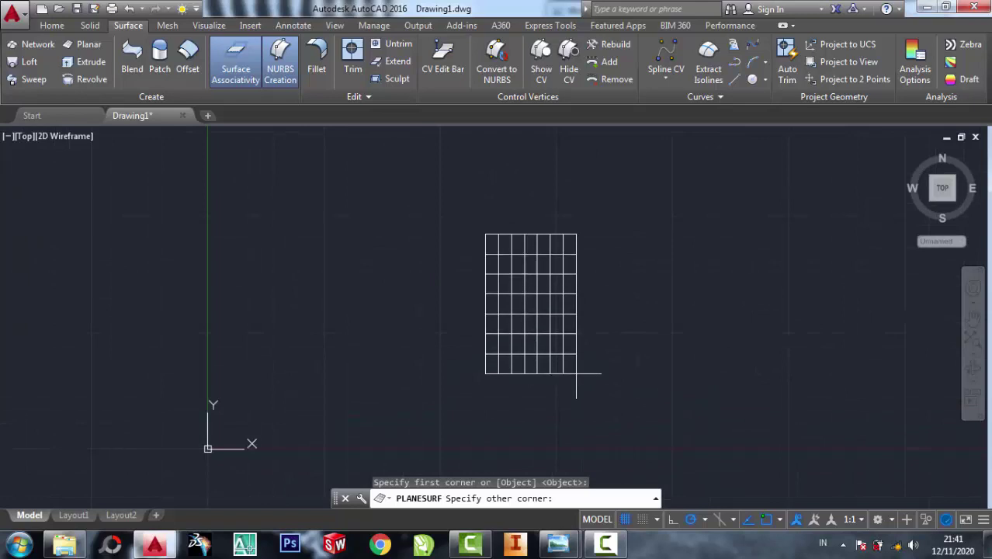
left_click(576, 374)
- Add a narrow planar strip along the right edge of the main surface
left_click(81, 48)
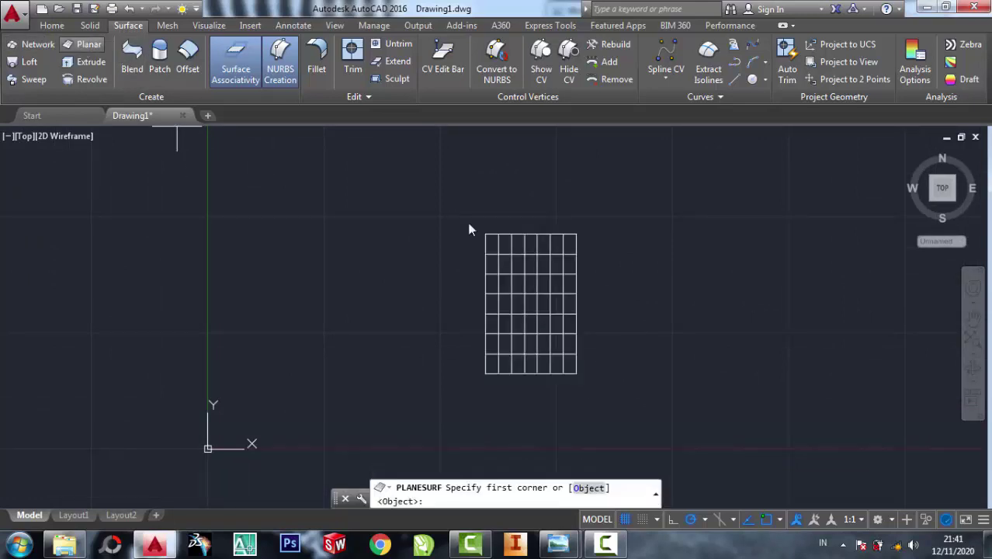
left_click(576, 233)
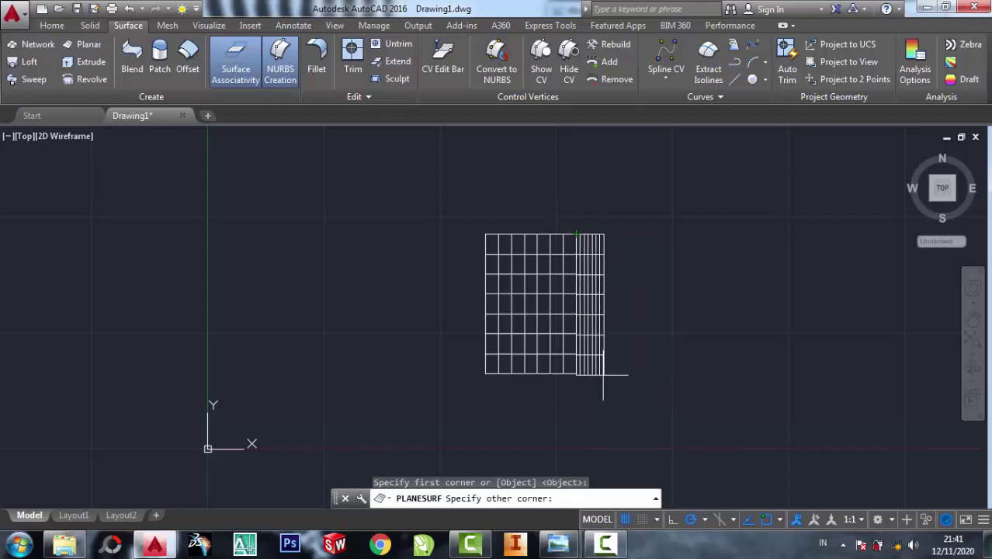
scroll(595, 376, "down", 2)
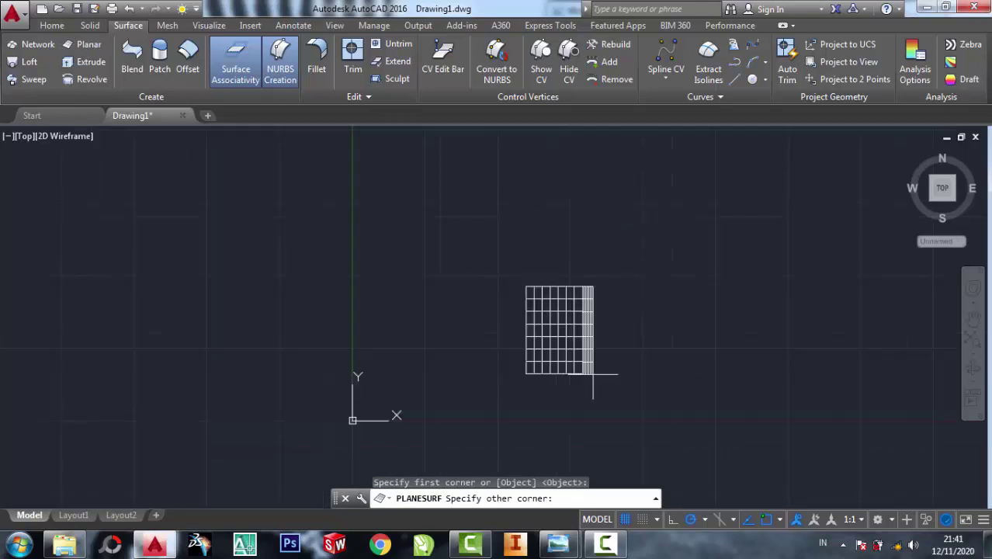
scroll(592, 374, "up", 4)
left_click(593, 374)
middle_click_drag(520, 221, 520, 239)
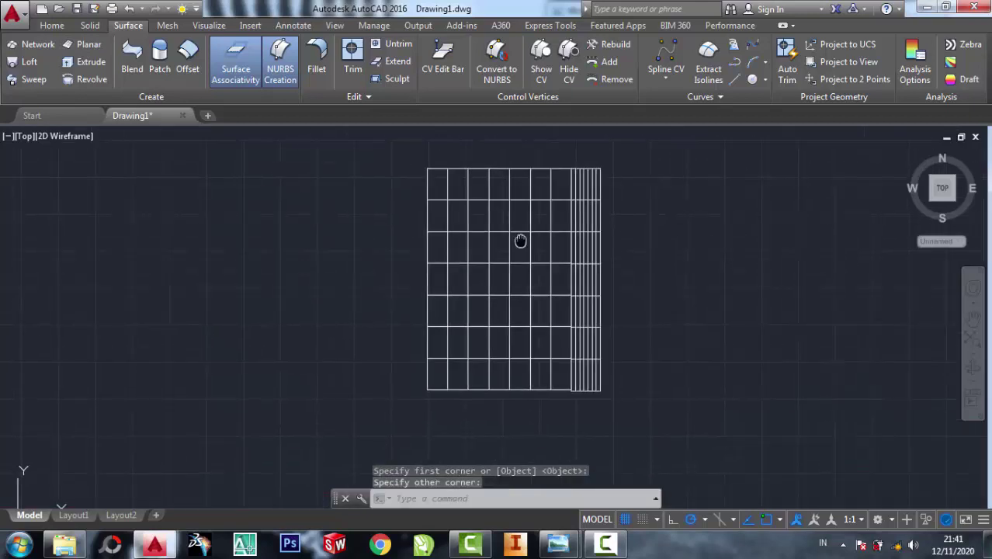
left_click(51, 25)
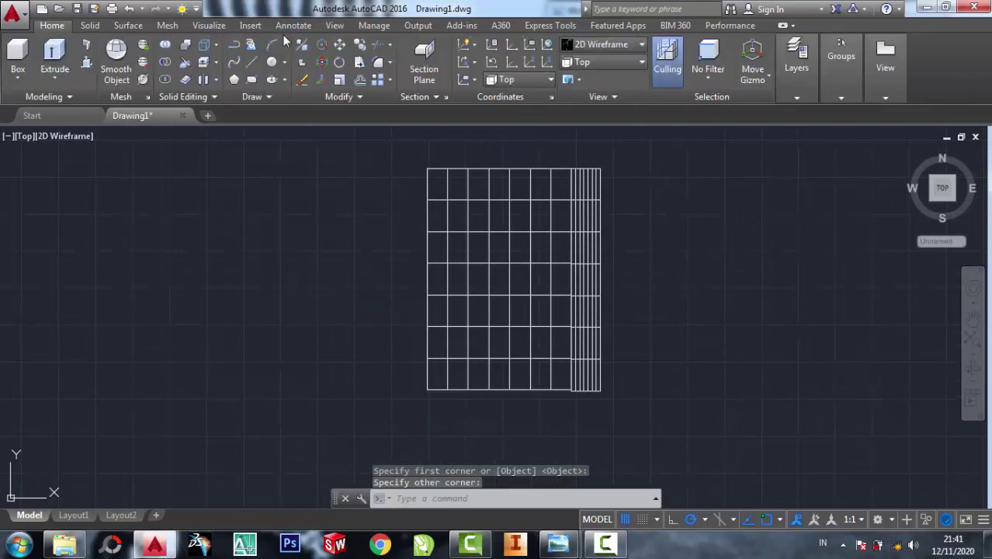
- Mirror the right border strip about the grid's vertical centre line, keeping the original
left_click(364, 95)
left_click(361, 78)
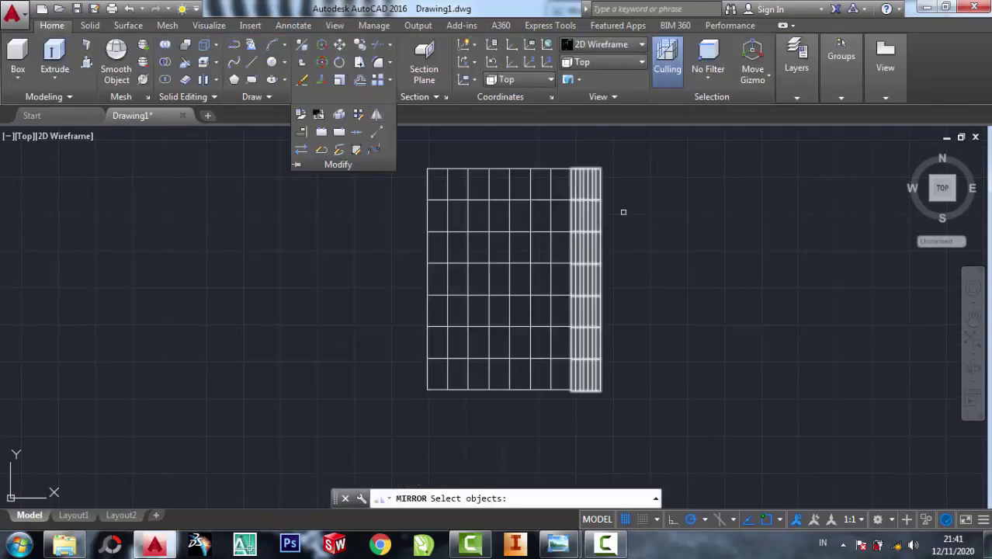
left_click(597, 217)
key("Return")
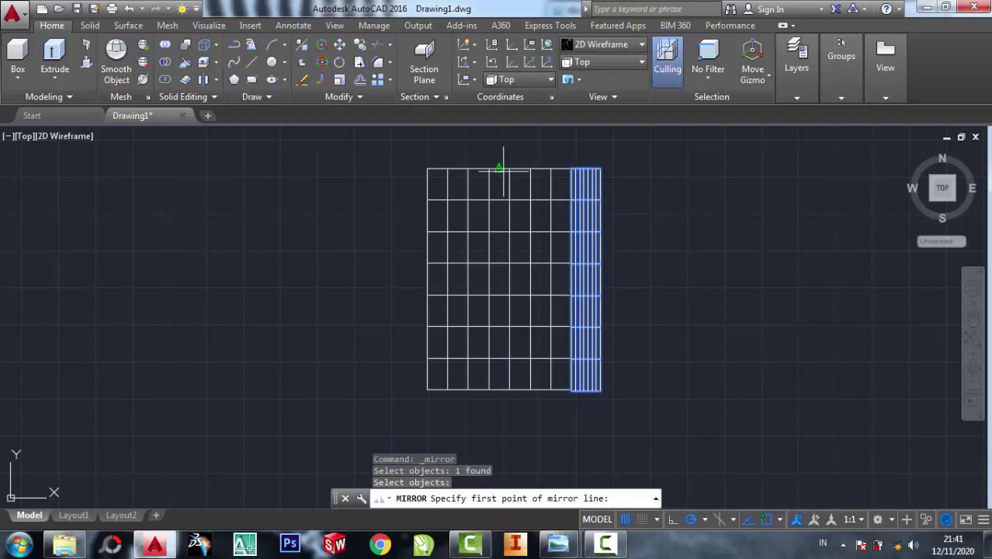
left_click(499, 168)
left_click(499, 406)
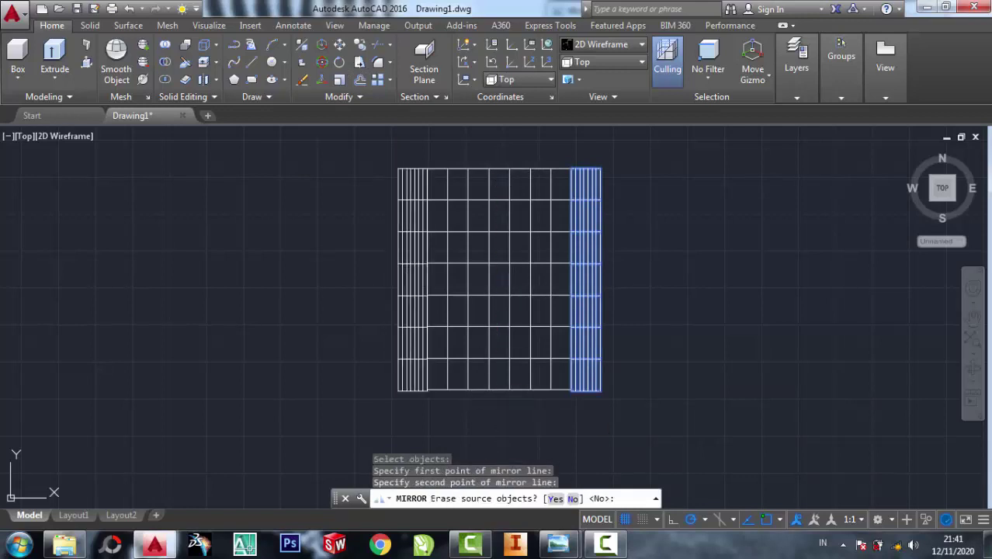
right_click(510, 208)
left_click(541, 218)
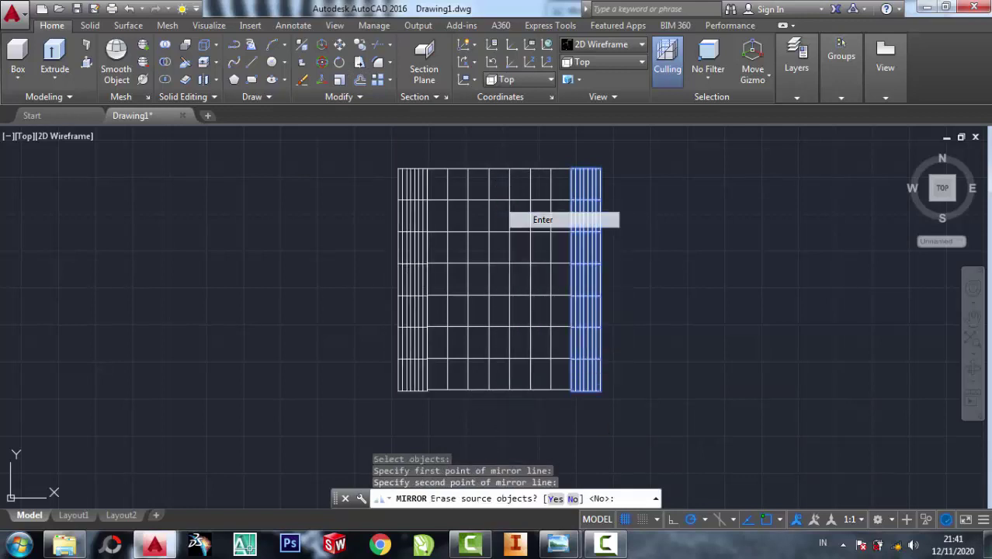
- Draw a thin planar strip along the bottom edge from the bottom-left corner across the full width
left_click(128, 25)
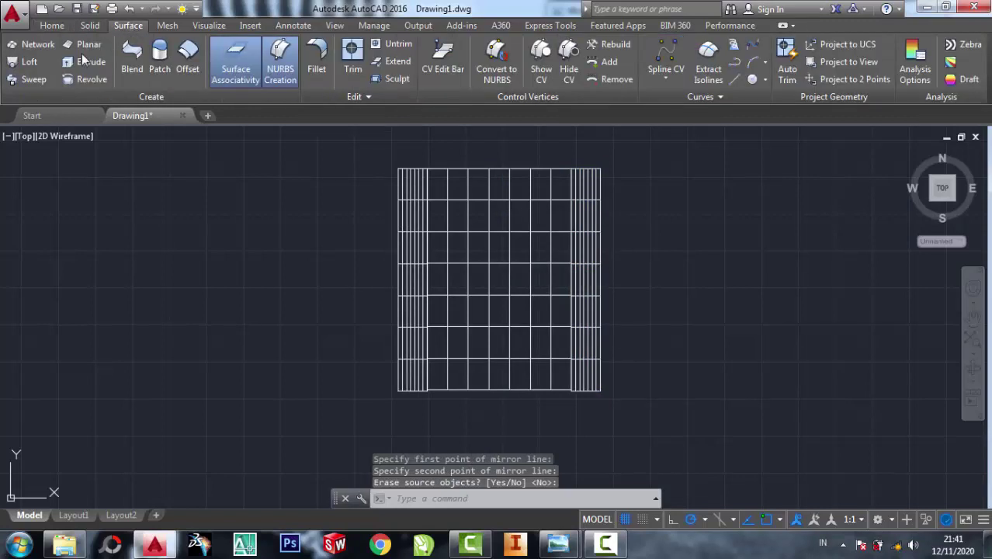
left_click(80, 44)
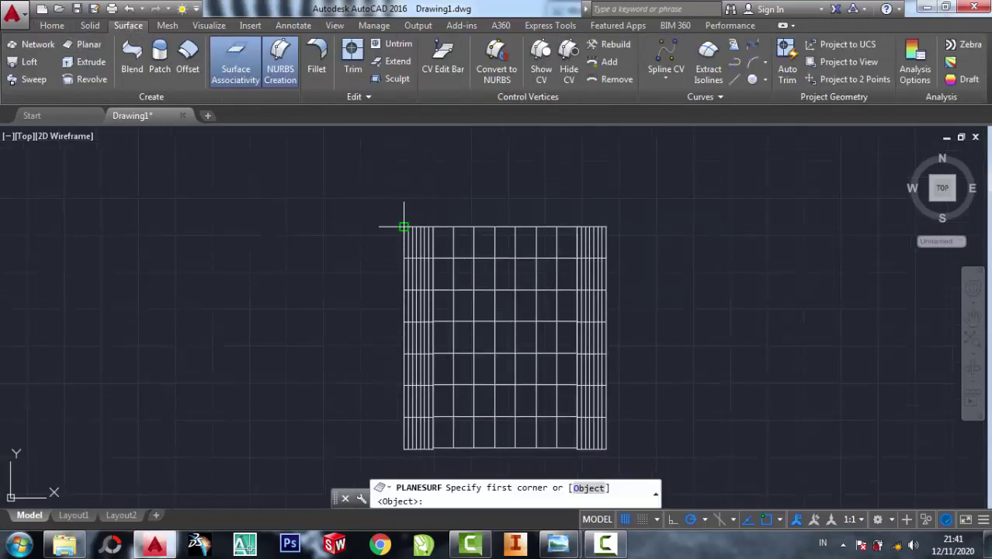
left_click(404, 227)
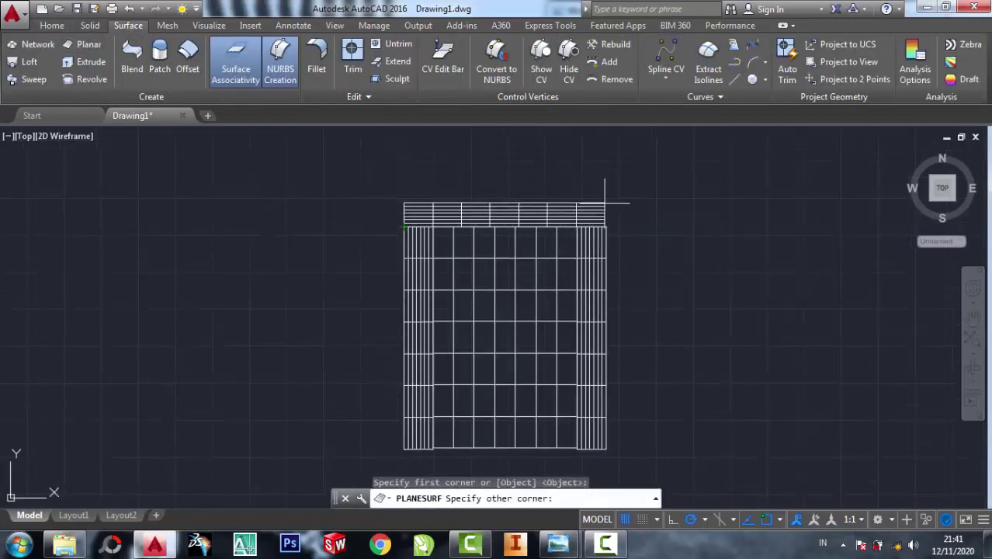
left_click(80, 44)
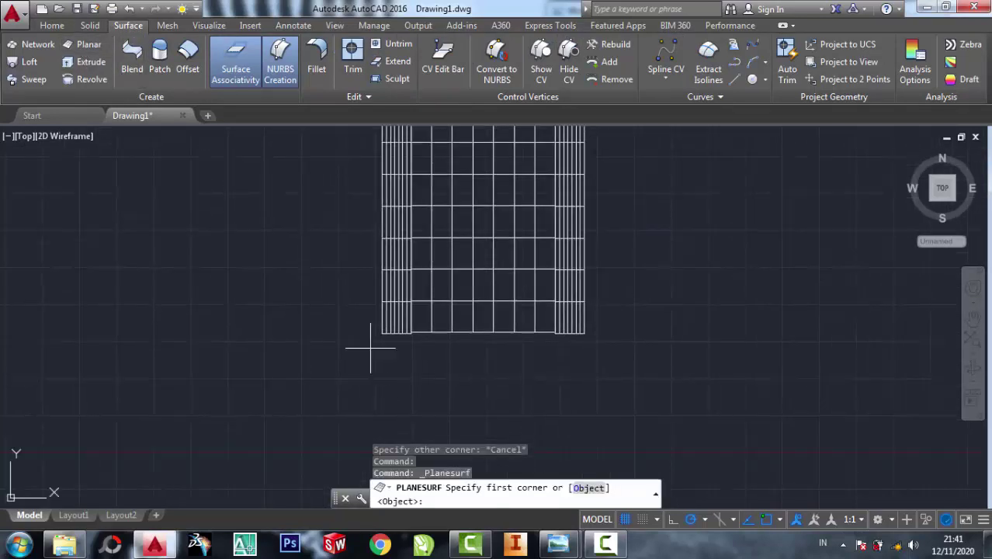
left_click(381, 334)
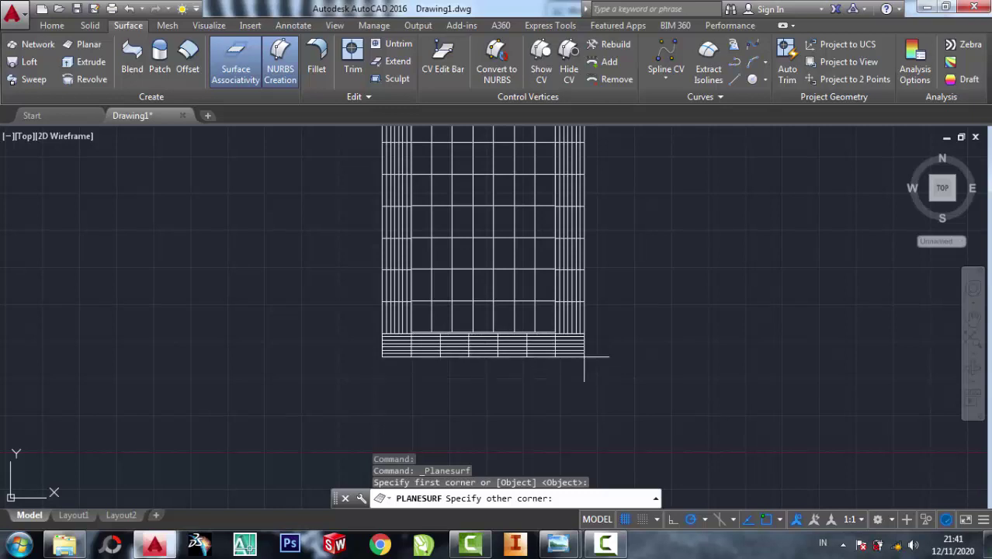
scroll(584, 357, "down", 2)
scroll(610, 361, "up", 8)
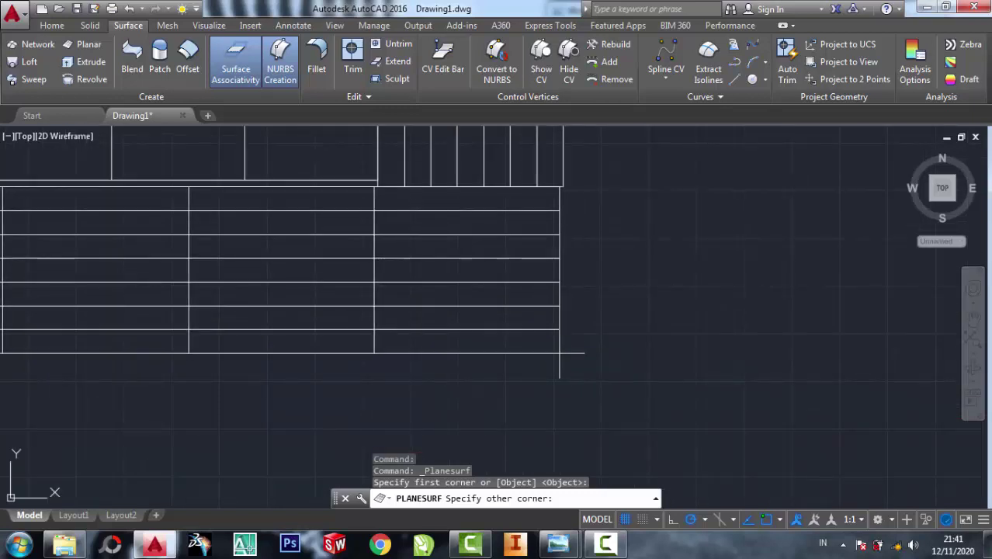
left_click(564, 353)
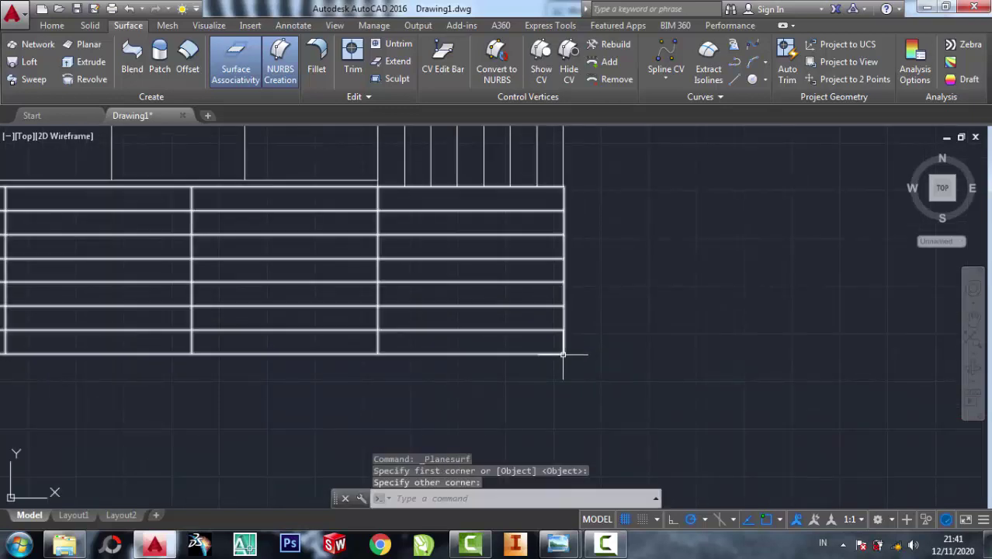
scroll(675, 345, "down", 1)
scroll(681, 341, "down", 2)
scroll(681, 335, "down", 2)
scroll(682, 335, "down", 4)
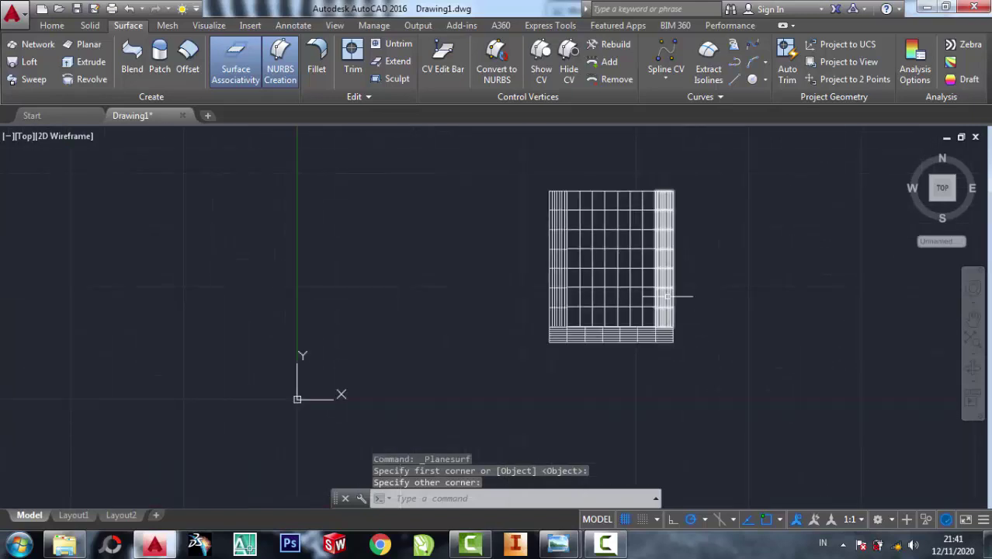
left_click(52, 25)
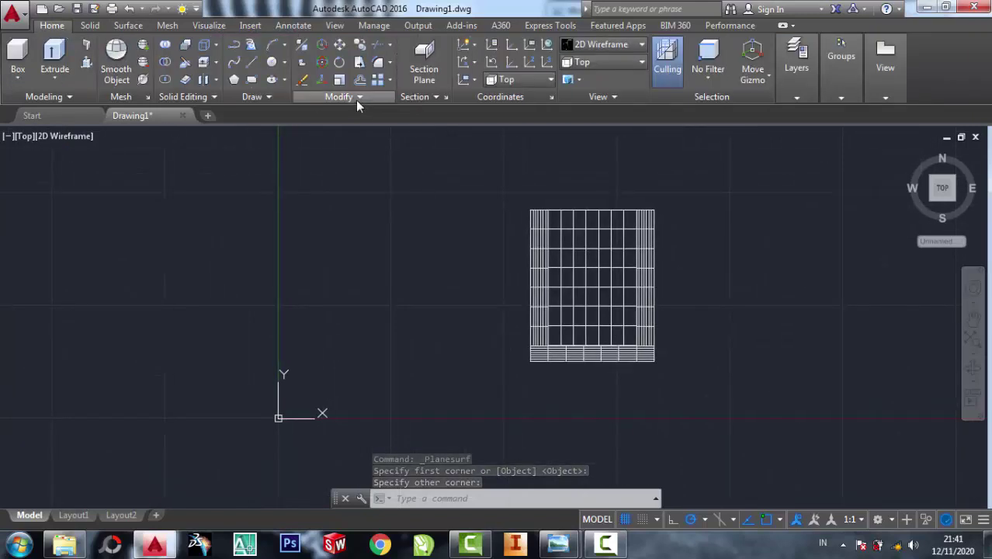
- Mirror the bottom strip about the horizontal centre line, keeping the source, to line the top edge
left_click(357, 98)
left_click(376, 114)
left_click(589, 356)
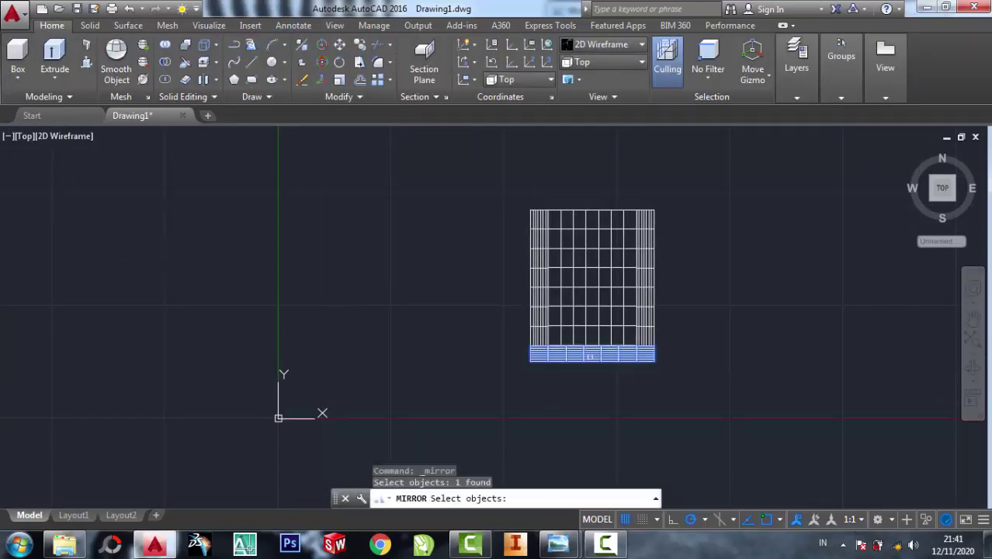
key("Return")
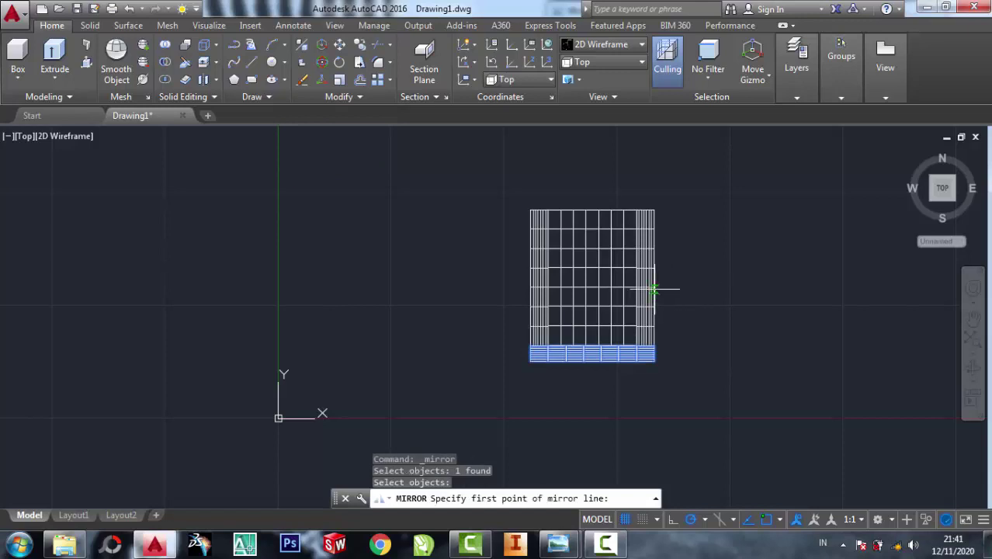
scroll(652, 283, "down", 2)
scroll(651, 280, "up", 5)
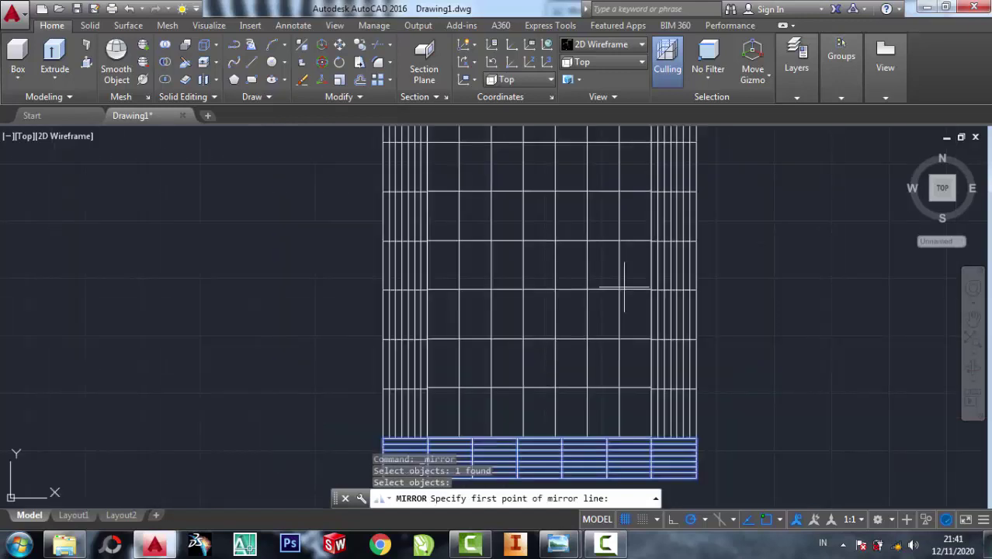
left_click(652, 267)
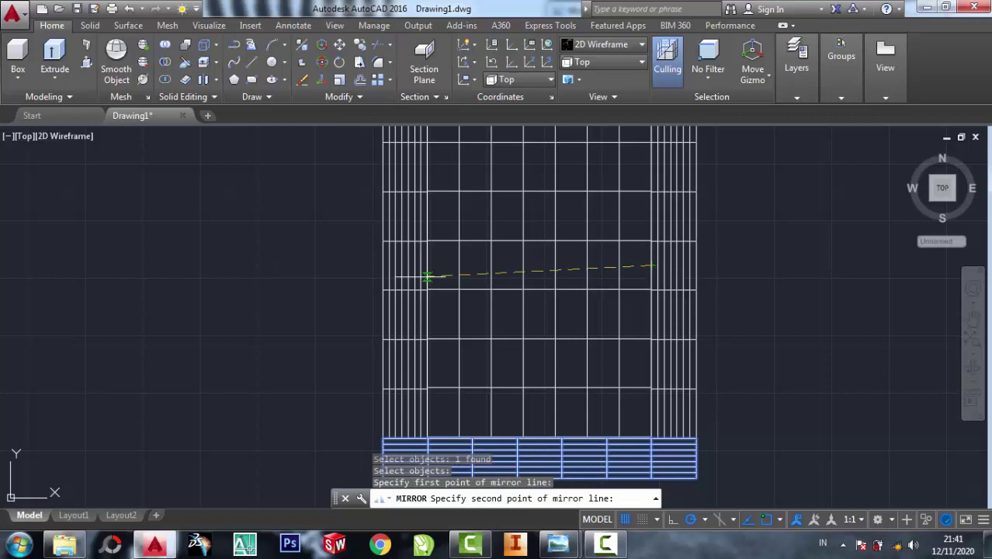
left_click(297, 265)
right_click(302, 263)
left_click(335, 271)
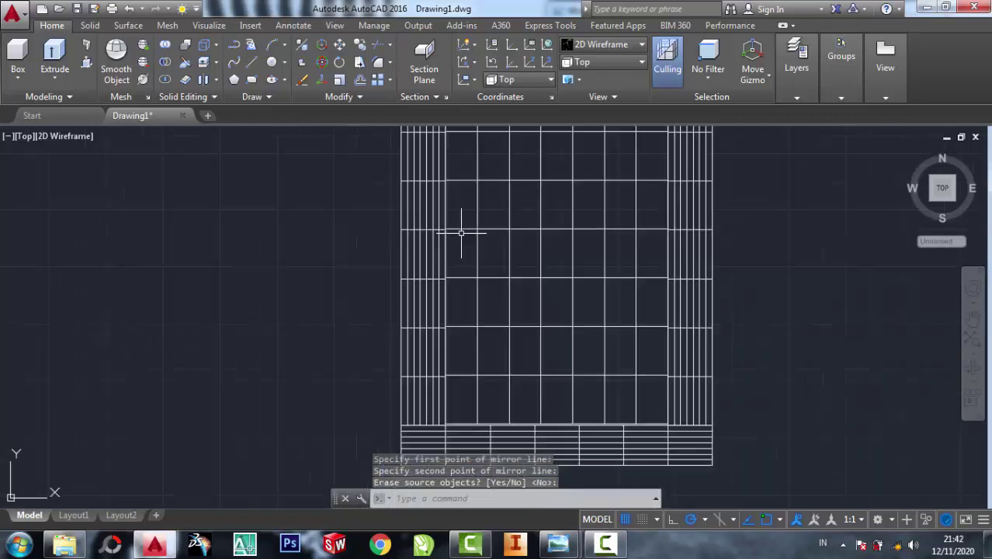
scroll(460, 228, "down", 5)
mouse_move(527, 202)
middle_mouse_down()
mouse_move(523, 212)
mouse_move(532, 177)
middle_mouse_up()
scroll(523, 212, "up", 4)
left_click(87, 26)
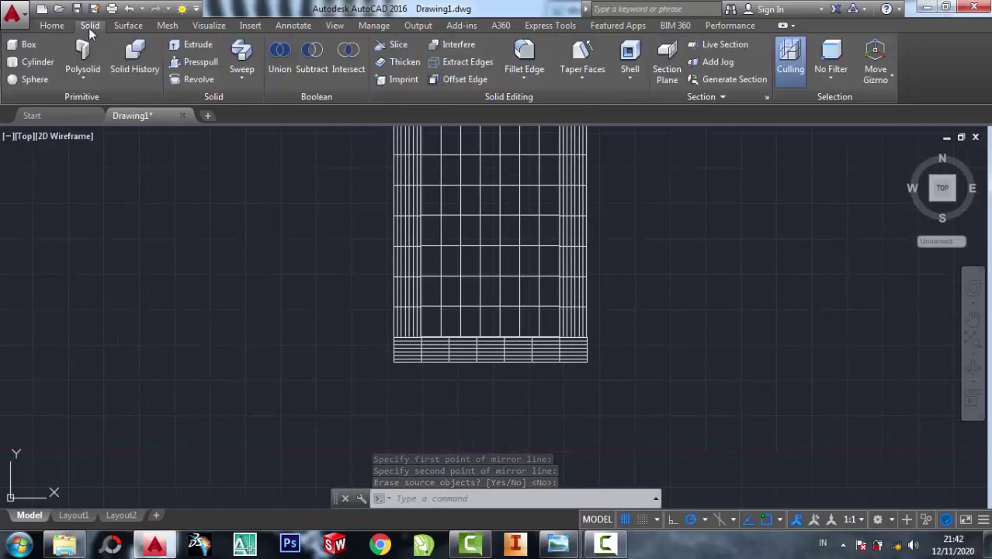
left_click(138, 27)
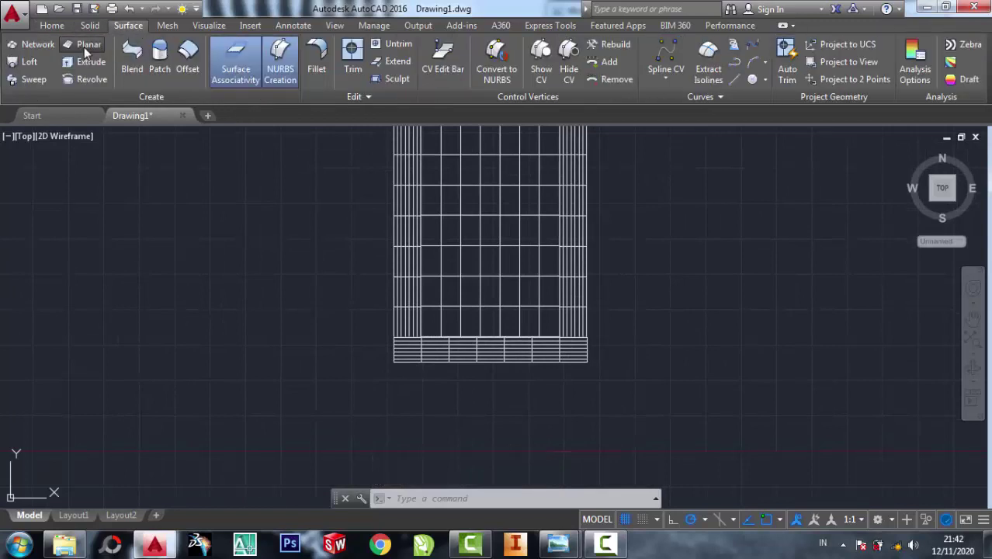
- Draw a planar surface to the right of the pool starting at its top-right corner
left_click(84, 47)
middle_click_drag(603, 195, 614, 294)
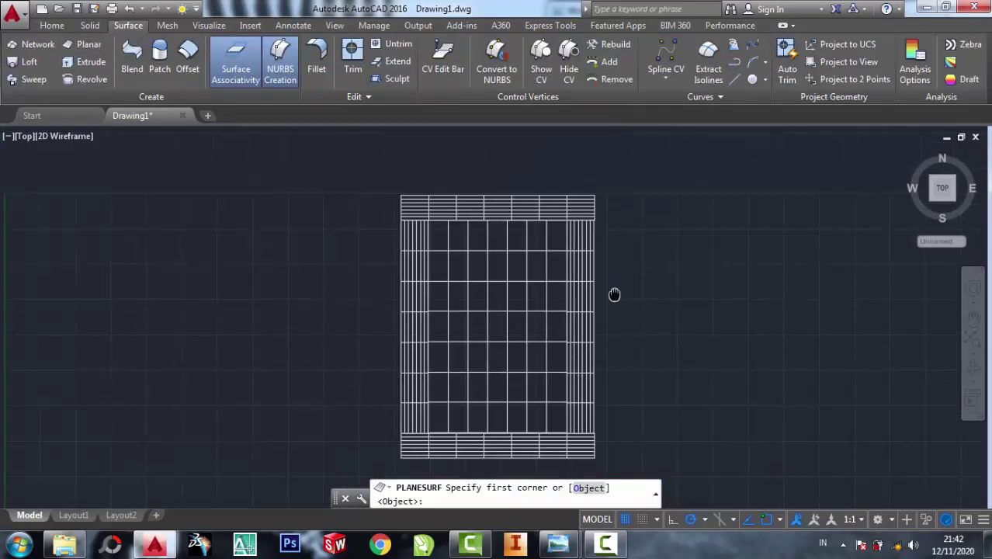
left_click(595, 196)
middle_click_drag(702, 391, 687, 273)
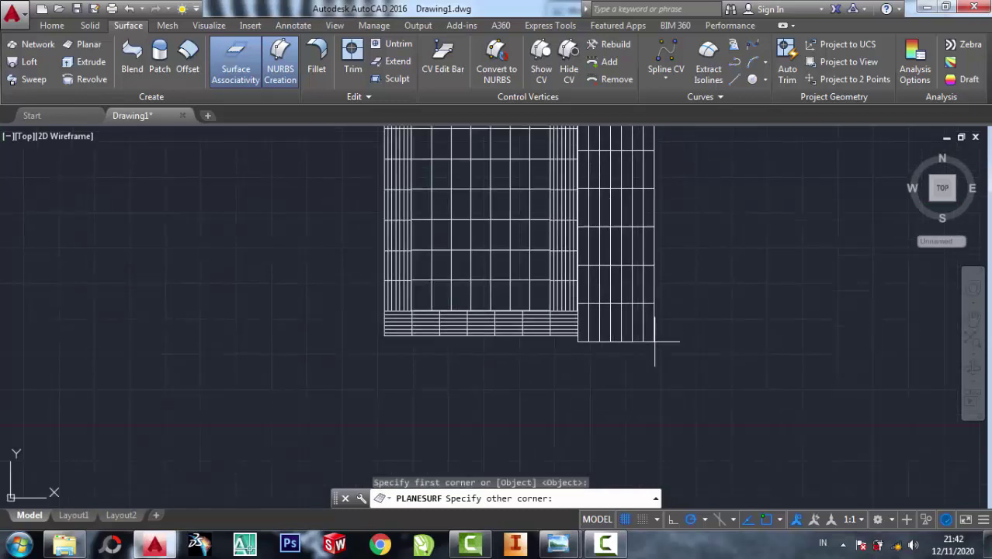
left_click(676, 337)
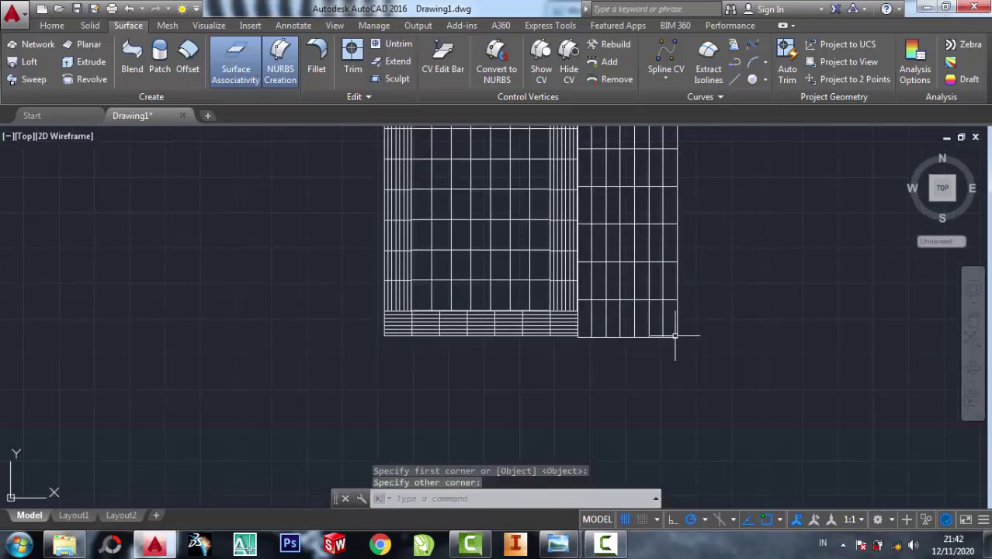
middle_click_drag(396, 228, 428, 324)
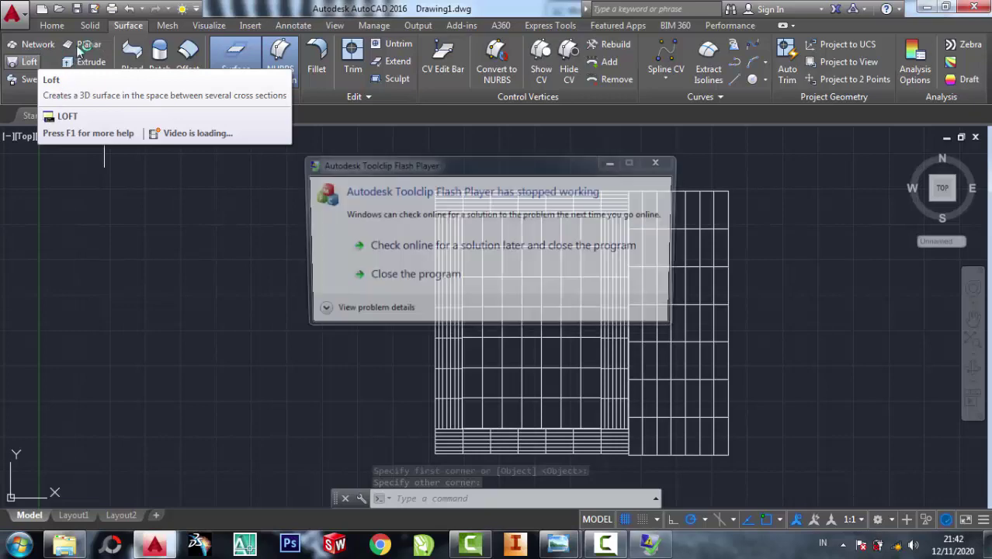
- Draw a wider planar slab across the top of the drawing, recovering from a crash message
left_click(38, 44)
left_click(85, 44)
left_click(660, 161)
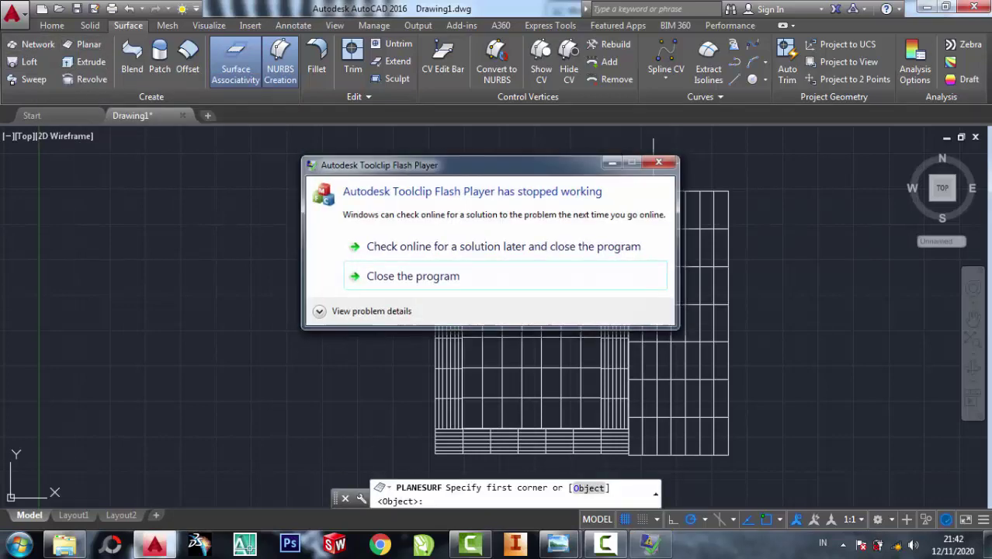
left_click(70, 48)
middle_click_drag(471, 272, 496, 330)
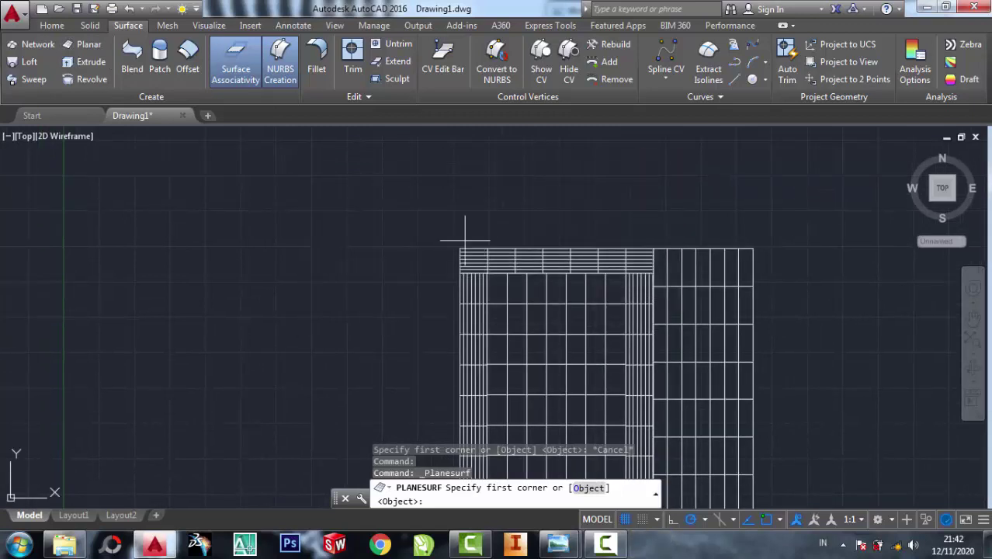
left_click(460, 249)
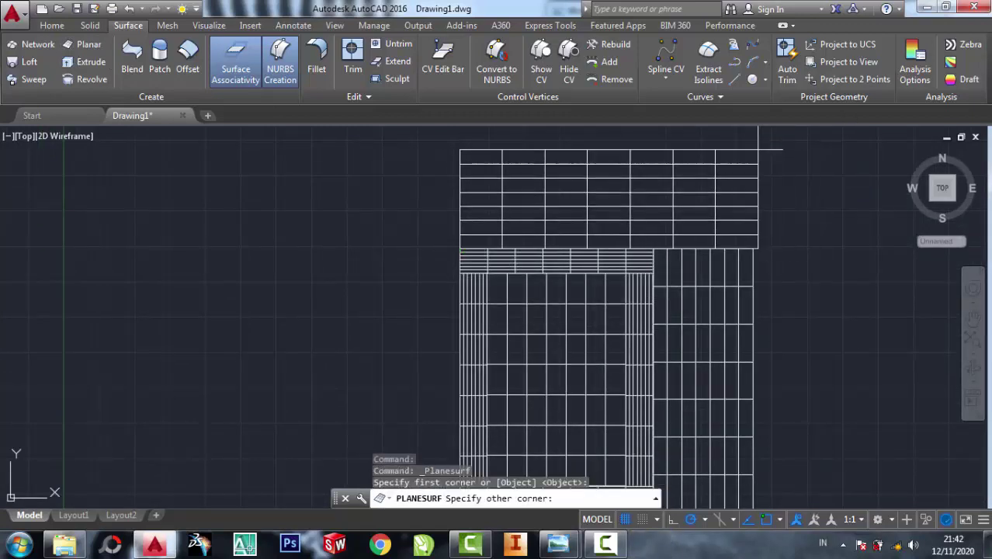
left_click(755, 150)
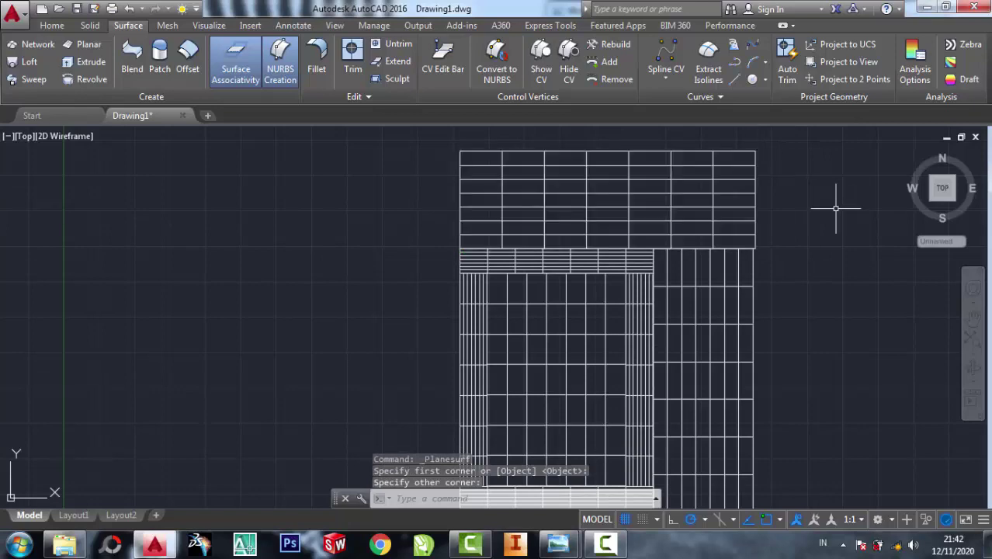
middle_click_drag(497, 380, 475, 258)
middle_click_drag(398, 233, 395, 307)
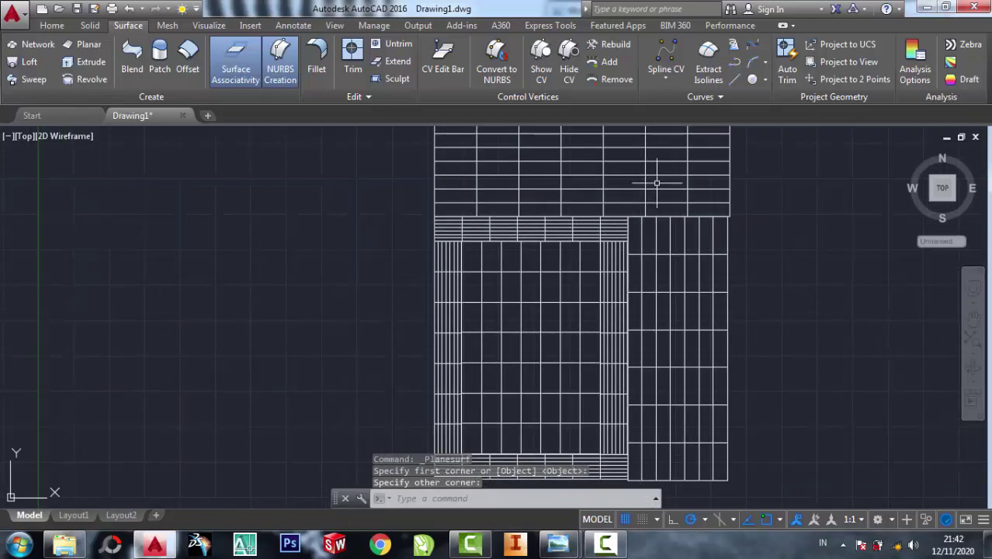
middle_click_drag(690, 328, 680, 250)
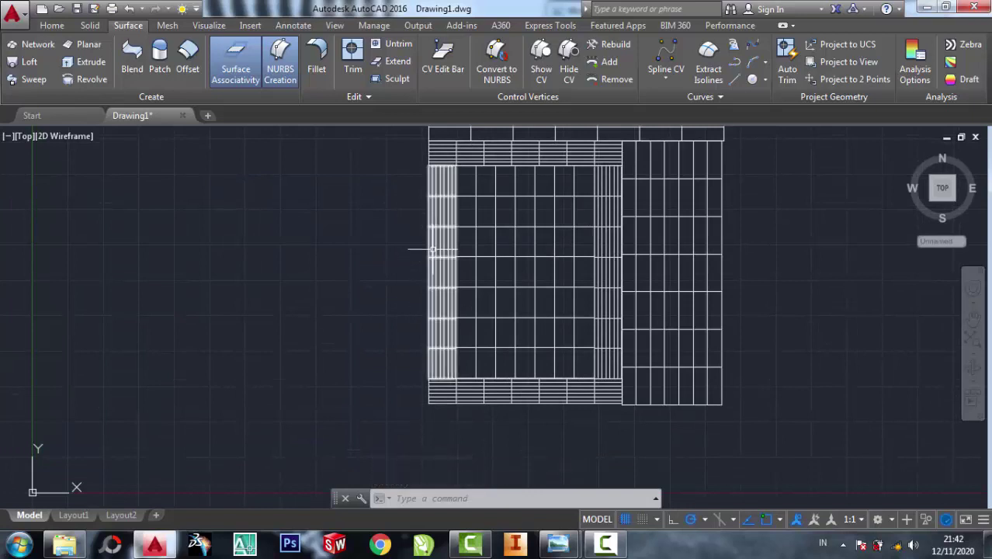
middle_click_drag(697, 218, 693, 277)
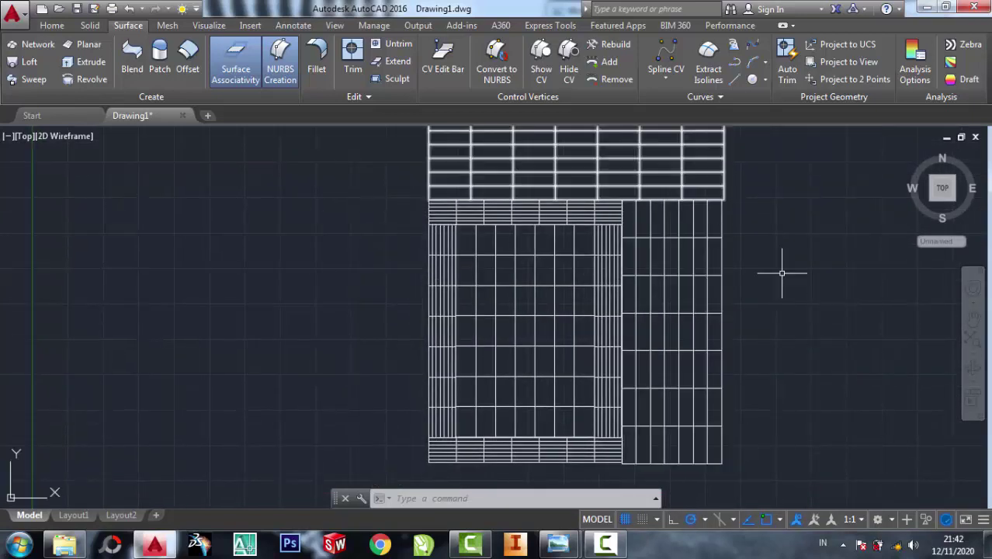
mouse_move(737, 343)
middle_mouse_down()
mouse_move(721, 302)
mouse_move(723, 350)
middle_mouse_up()
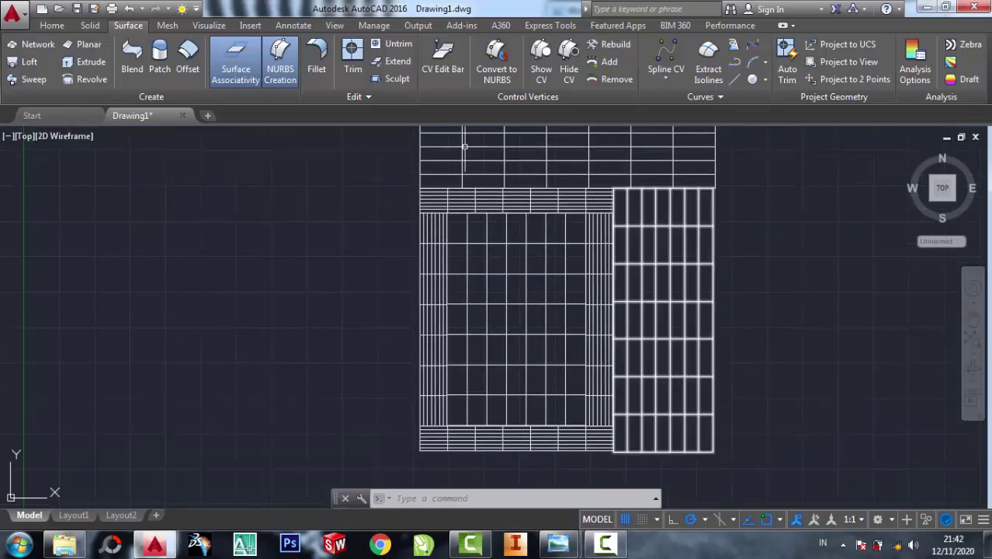
left_click(54, 26)
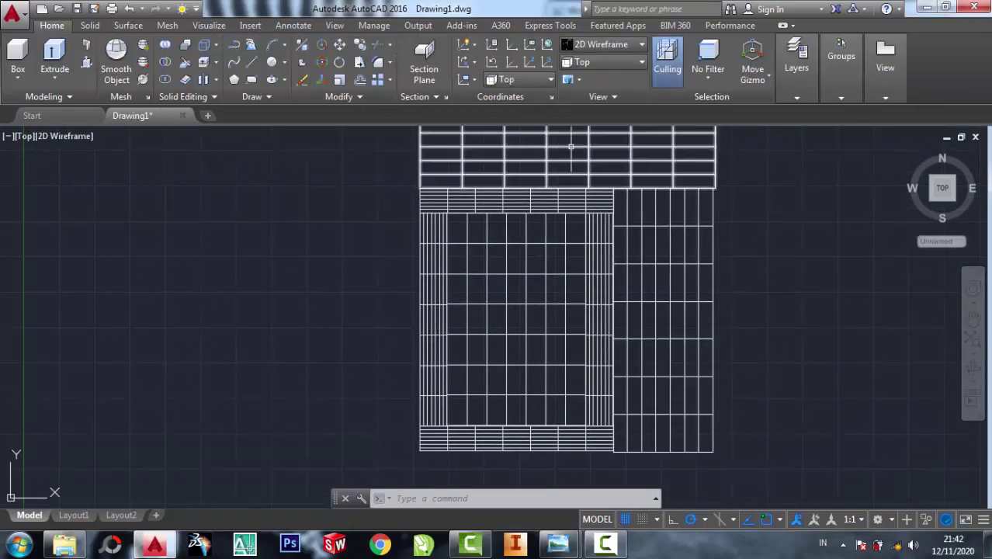
- Switch the view to SW Isometric
left_click(594, 65)
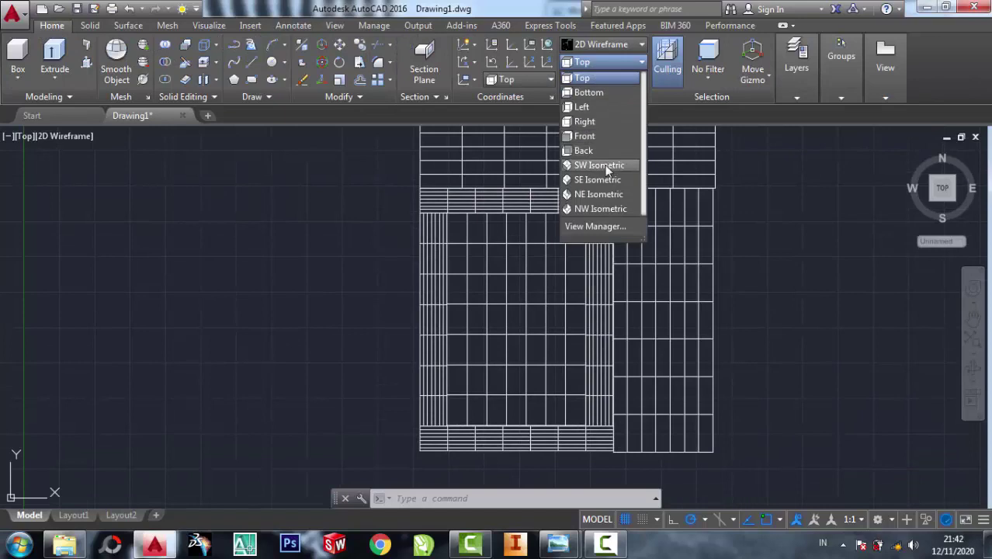
left_click(603, 164)
left_click(604, 163)
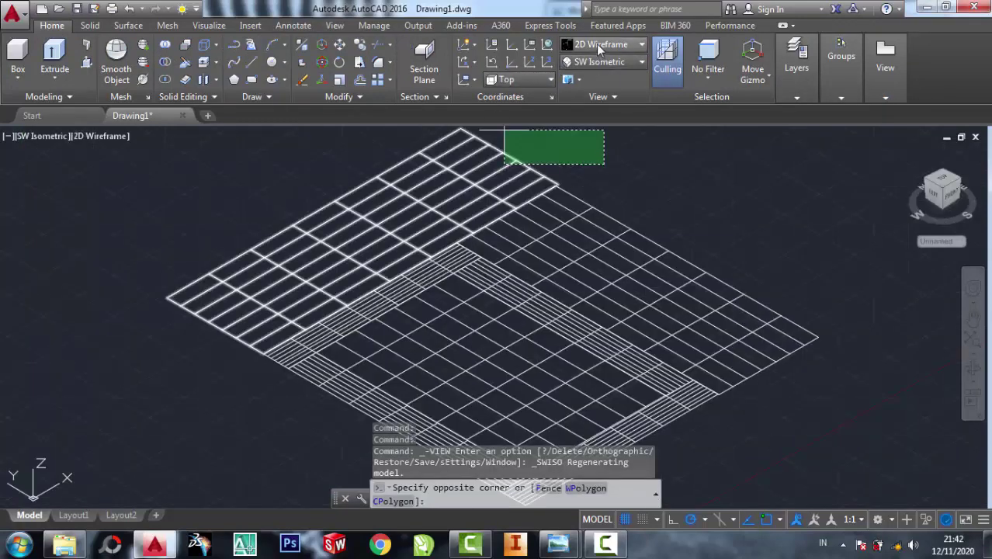
- Set the visual style to Shades of Gray, then to Realistic
left_click(641, 48)
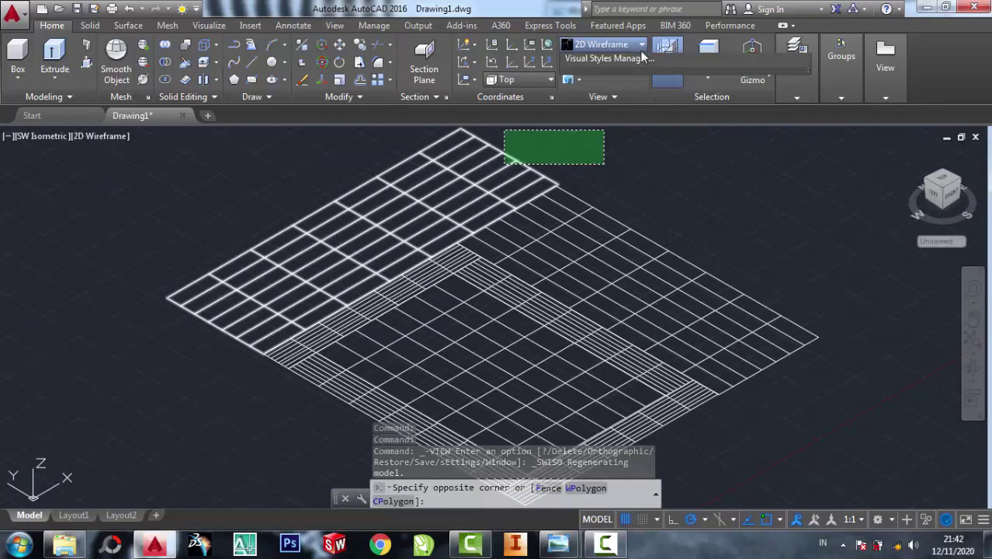
left_click(711, 126)
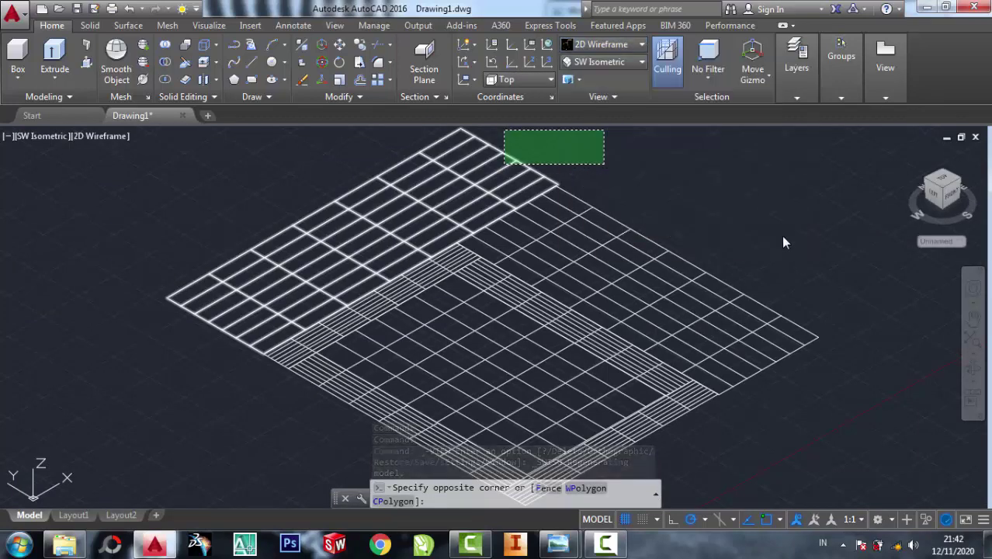
key("Escape")
left_click(620, 46)
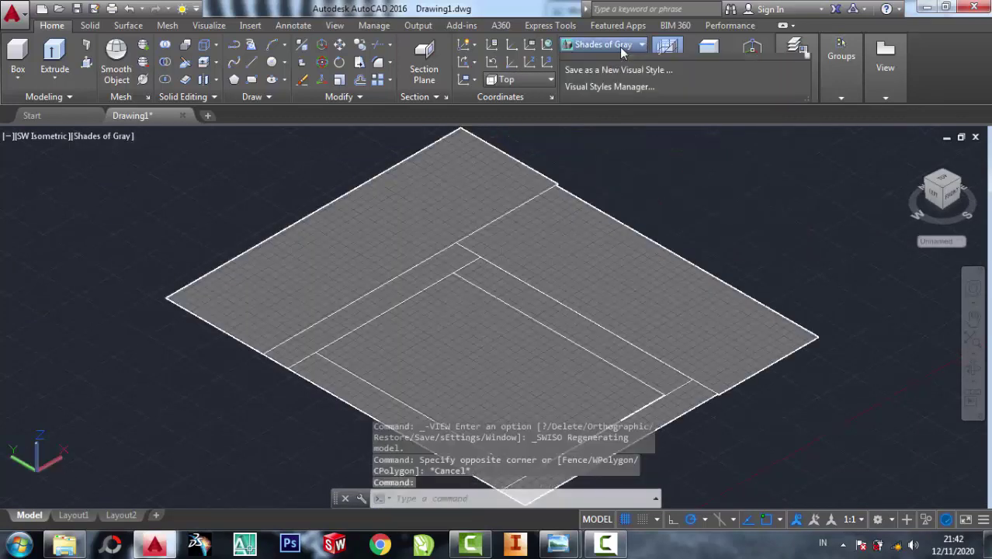
left_click(773, 78)
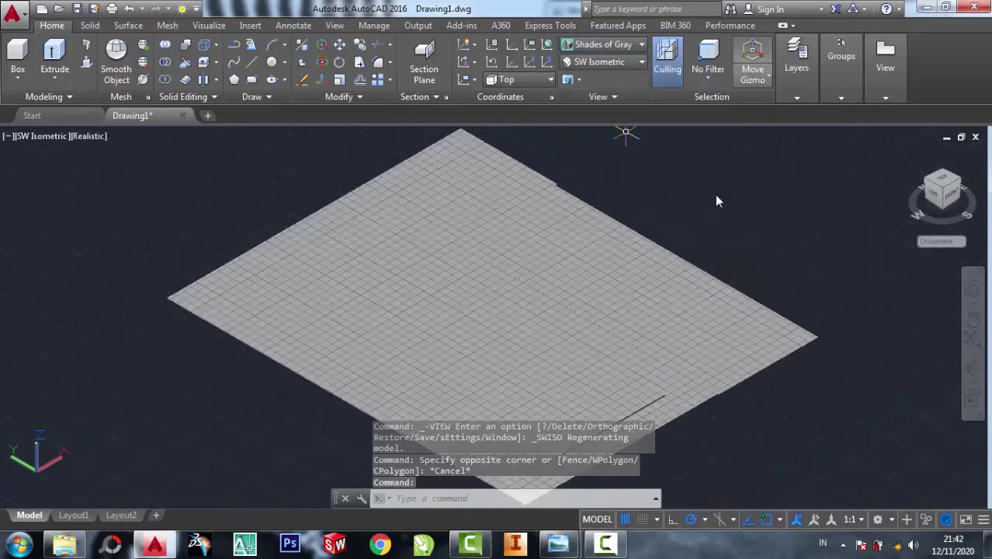
left_click(584, 405)
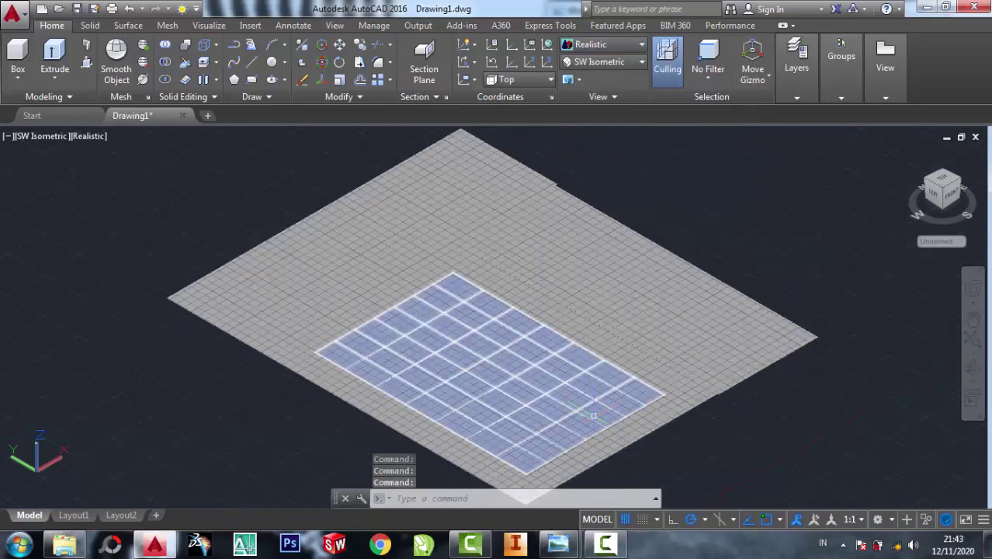
- Delete the large floor grid object and turn off the background grid display
key("Delete")
middle_click_drag(590, 326, 574, 262)
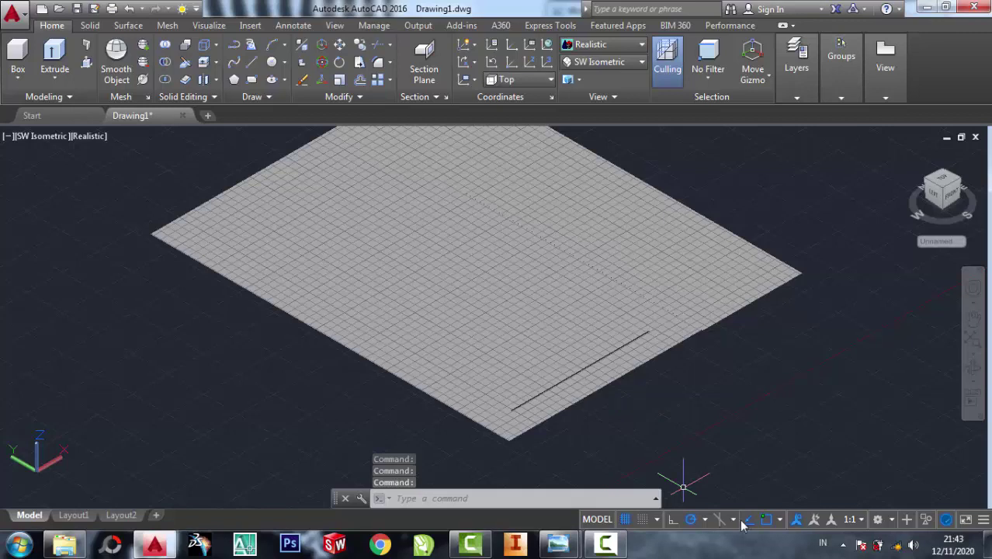
left_click(624, 518)
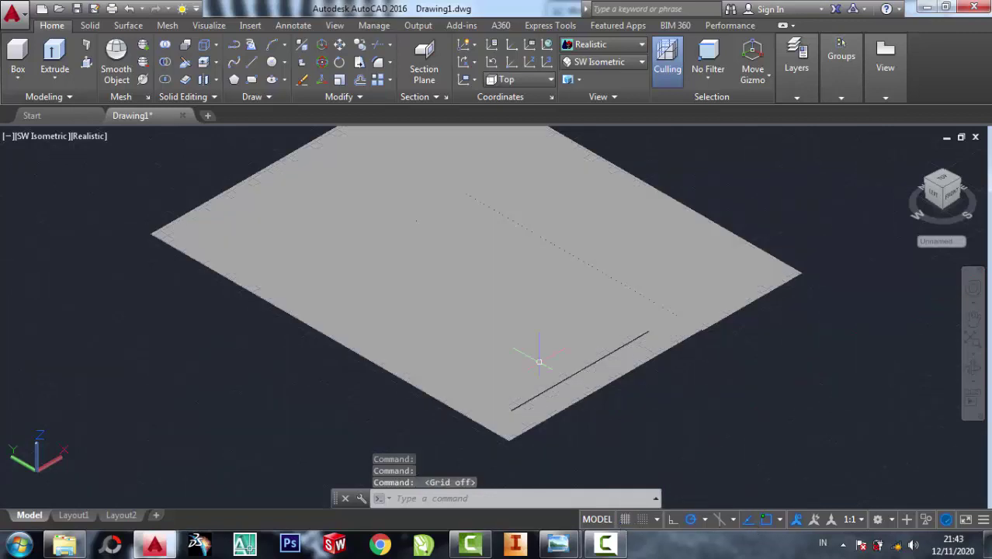
scroll(532, 361, "down", 1)
scroll(532, 360, "up", 5)
scroll(496, 406, "up", 5)
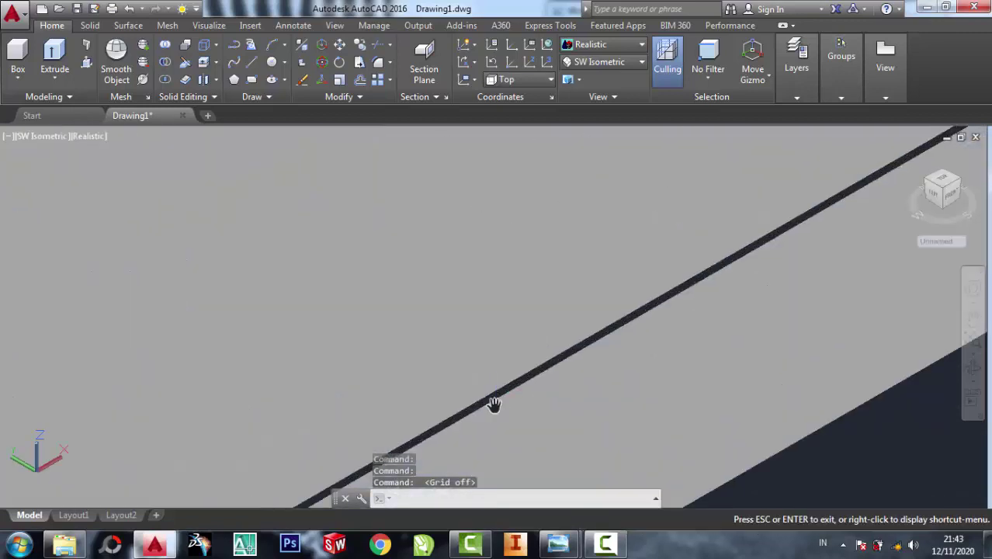
middle_click_drag(496, 406, 582, 204)
scroll(397, 286, "up", 3)
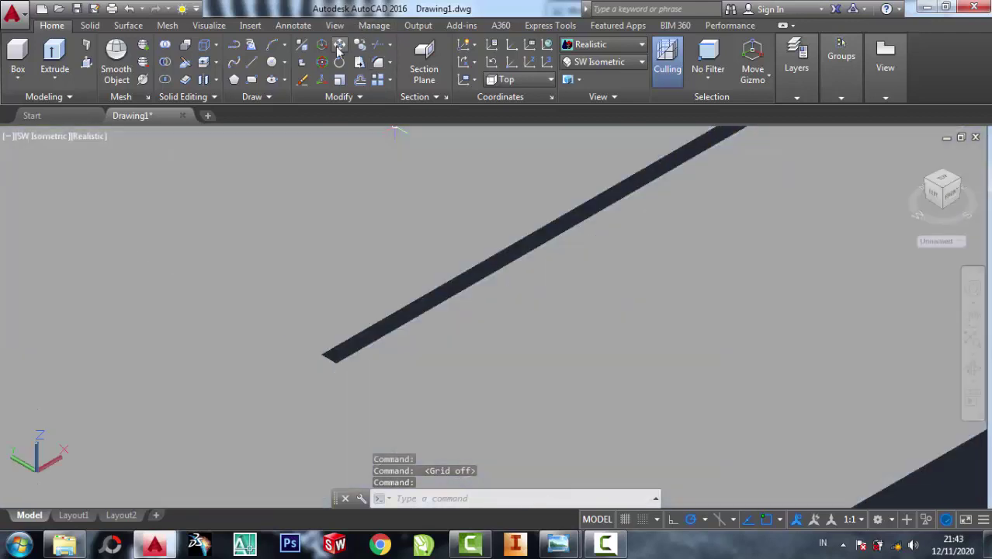
- Move the blue pool plane onto the large grey slab
left_click(339, 44)
left_click(501, 327)
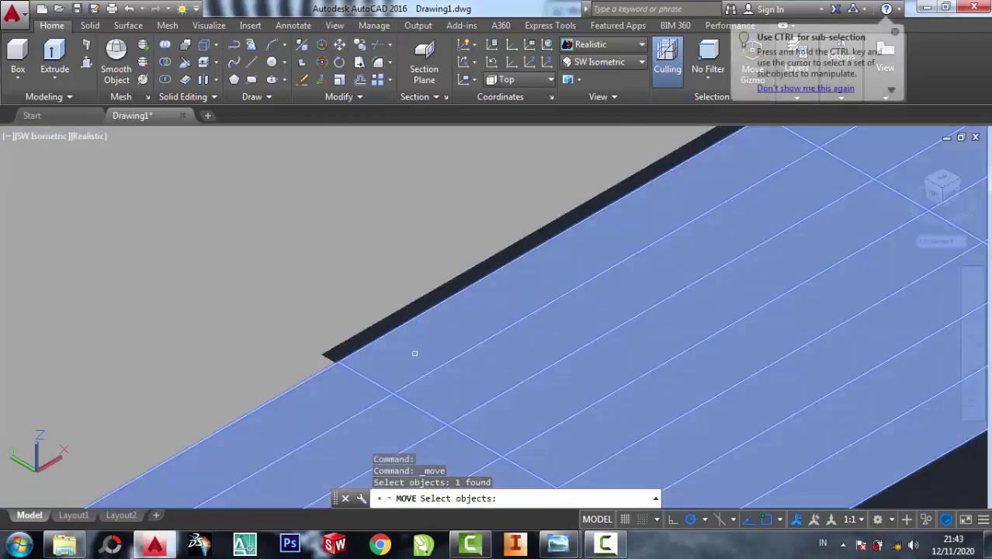
key("Return")
left_click(336, 356)
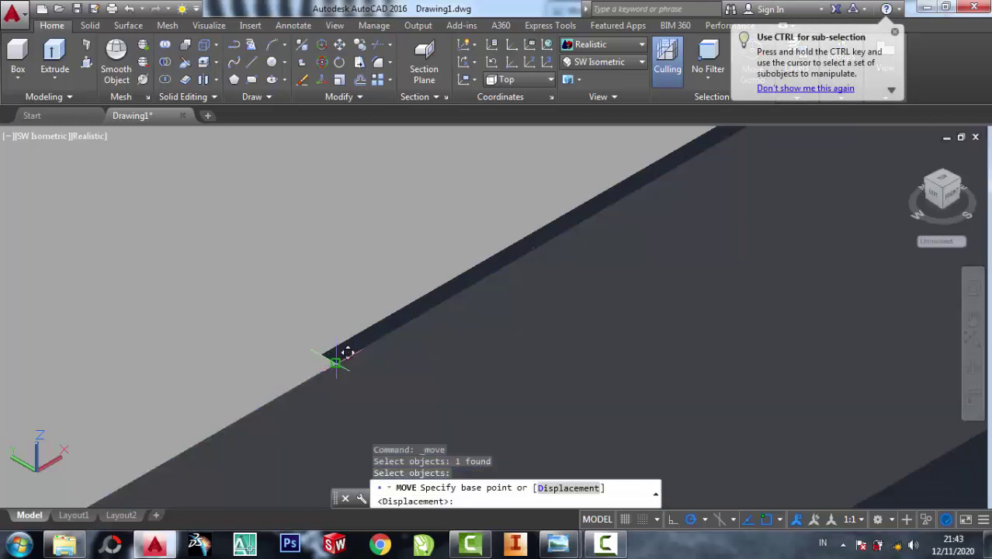
left_click(357, 340)
left_click(357, 340)
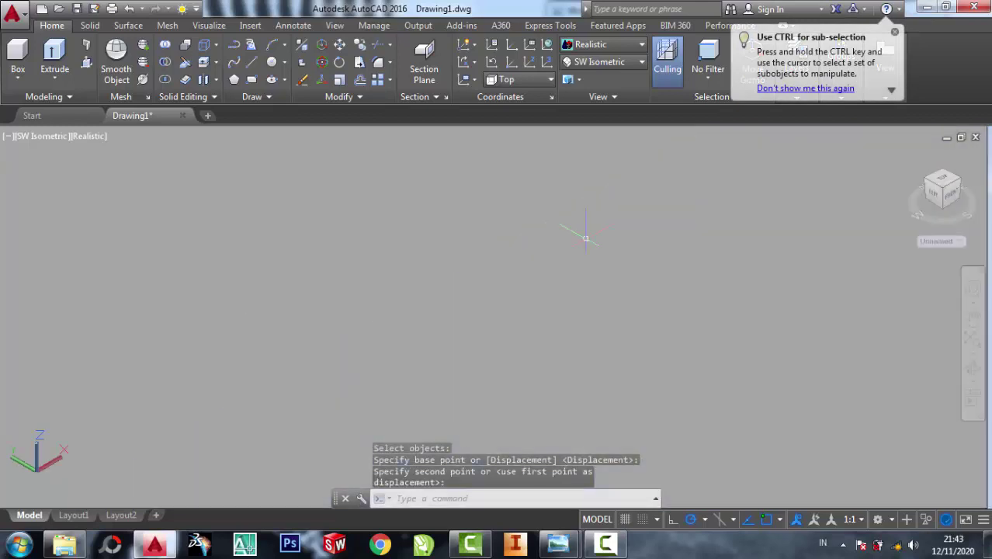
middle_click_drag(580, 233, 617, 256)
scroll(617, 256, "down", 4)
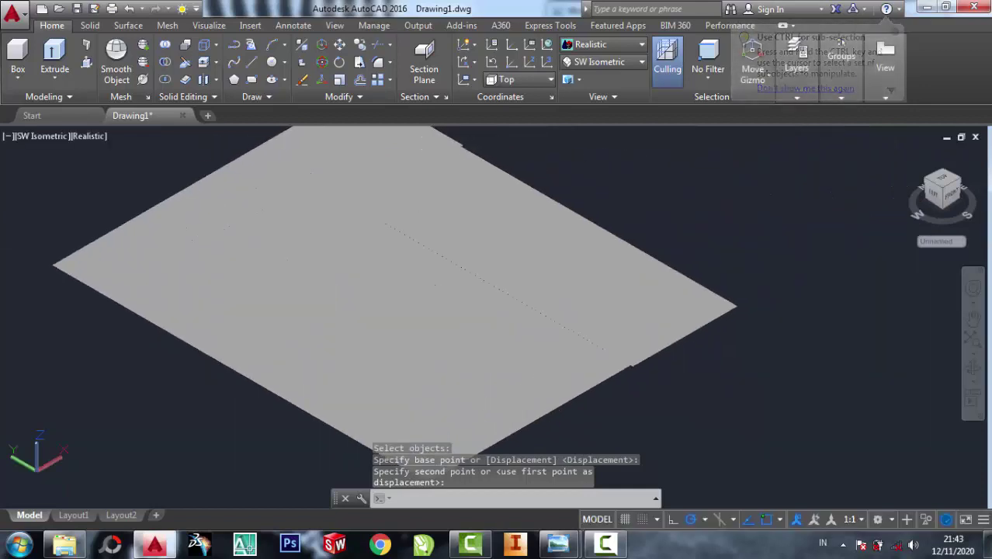
left_click(549, 225)
middle_click_drag(330, 271, 312, 239, "shift")
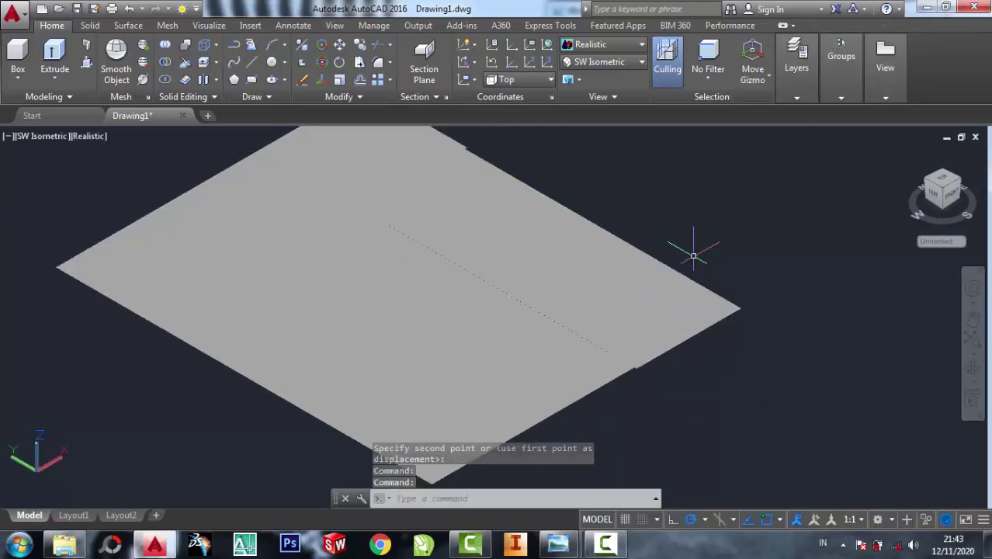
- Open the Materials Browser with the RMAT command after correcting mistyped entries
type("ra")
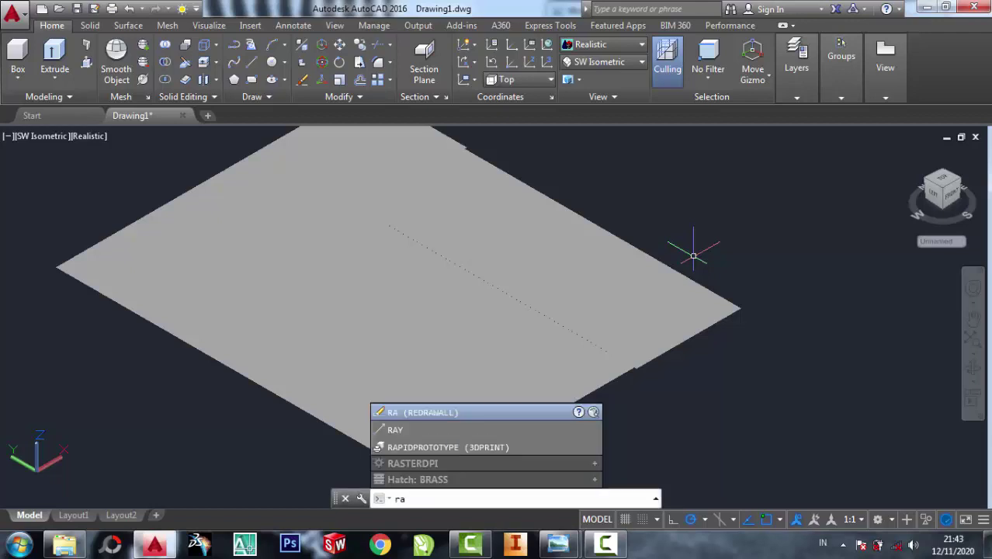
type("met")
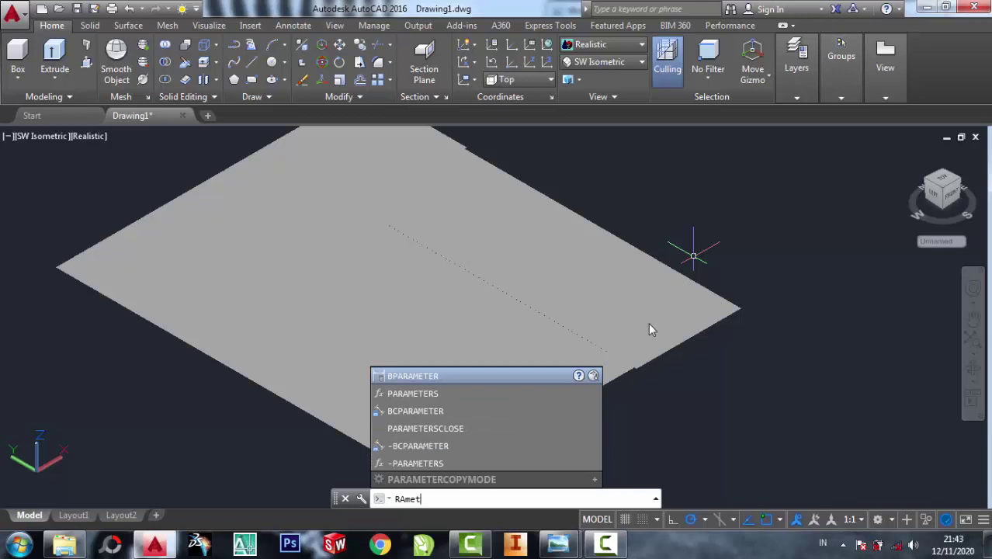
key("BackSpace")
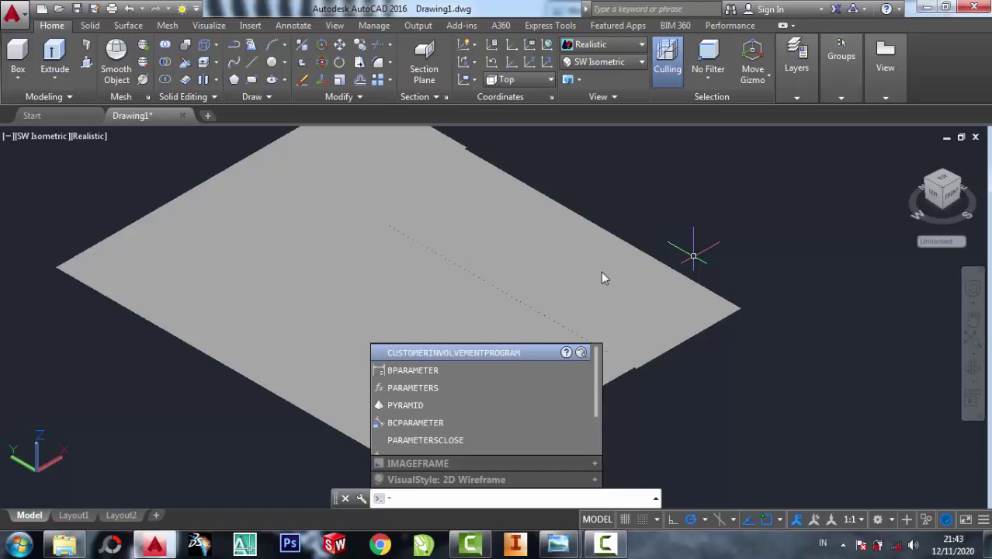
key("Escape")
type("am")
key("Escape")
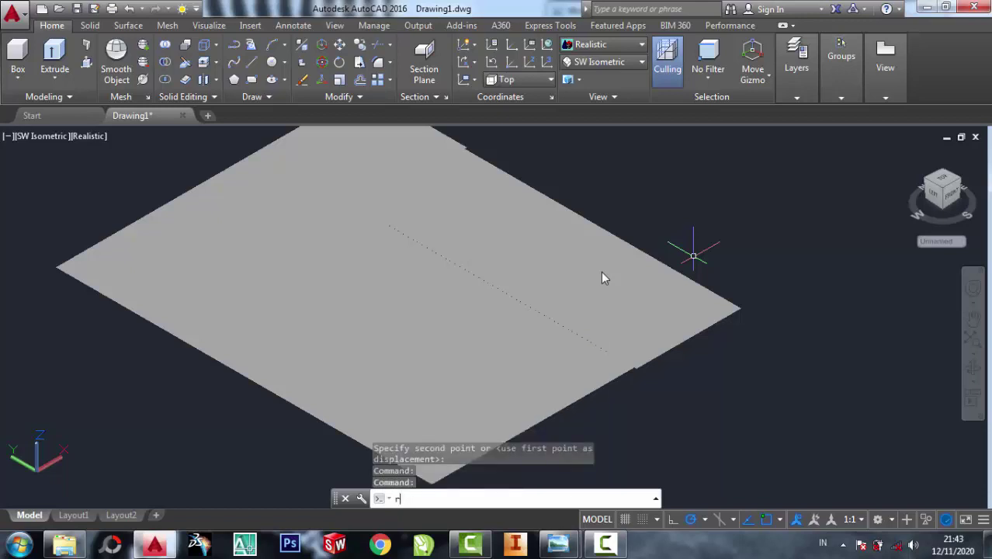
type("Rmat")
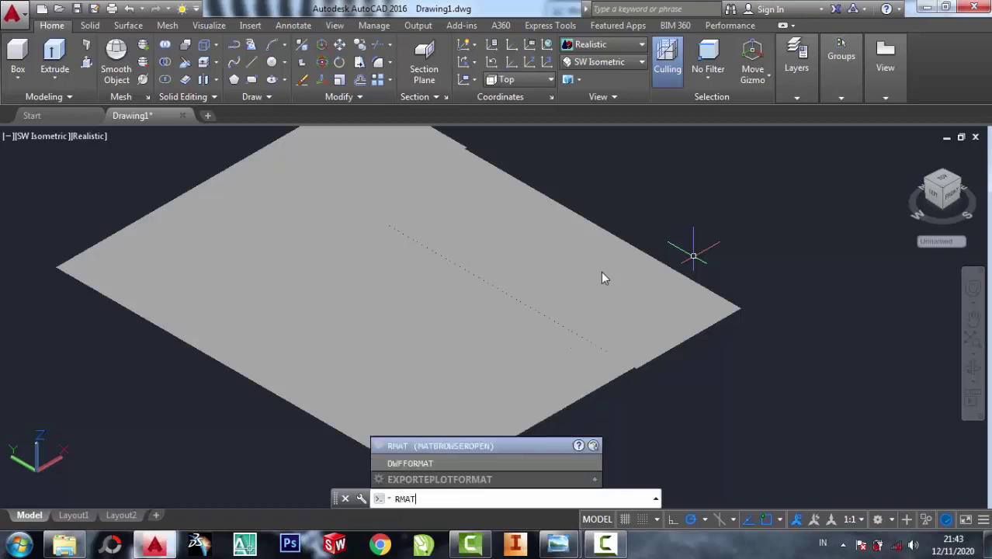
key("Return")
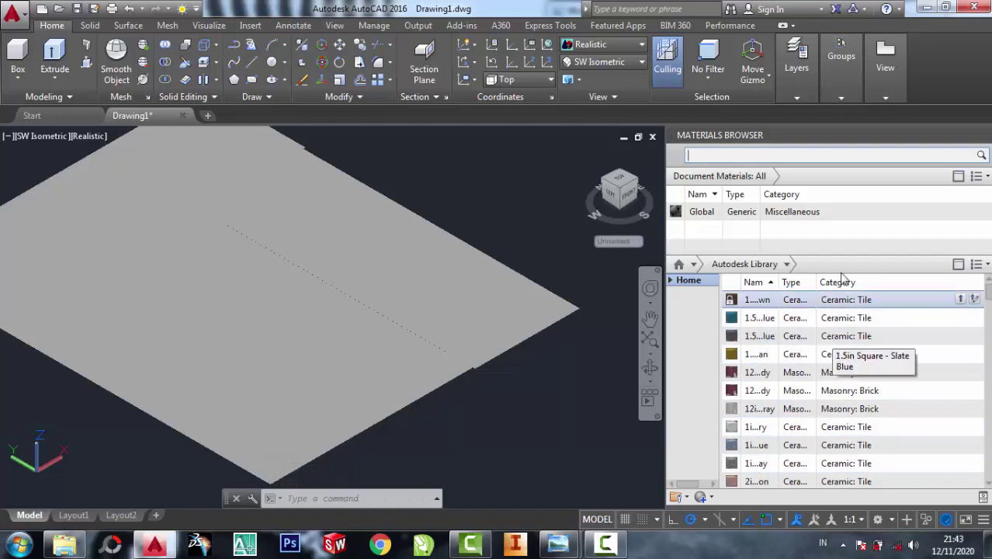
- Duplicate the Global document material three times
left_click_drag(842, 252, 856, 319)
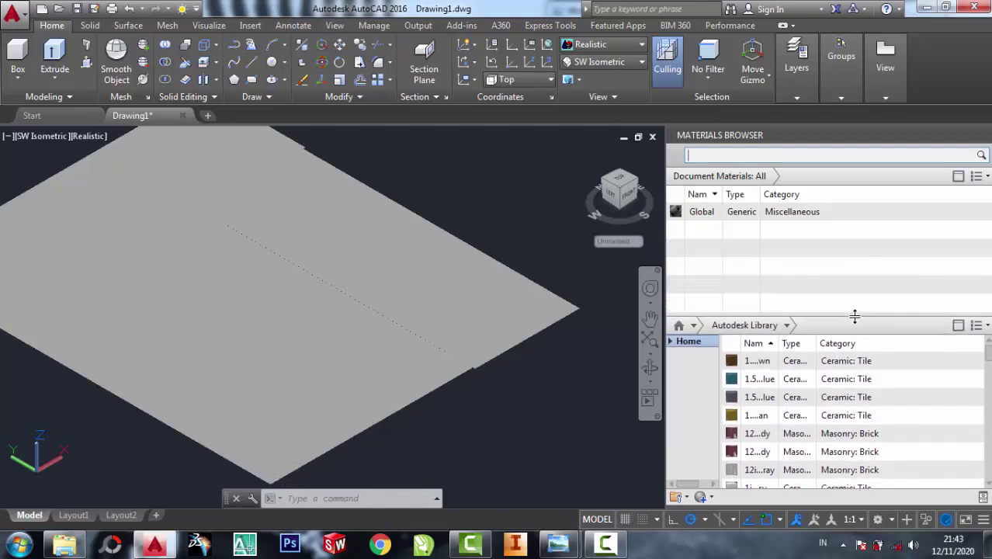
left_click(708, 220)
right_click(707, 220)
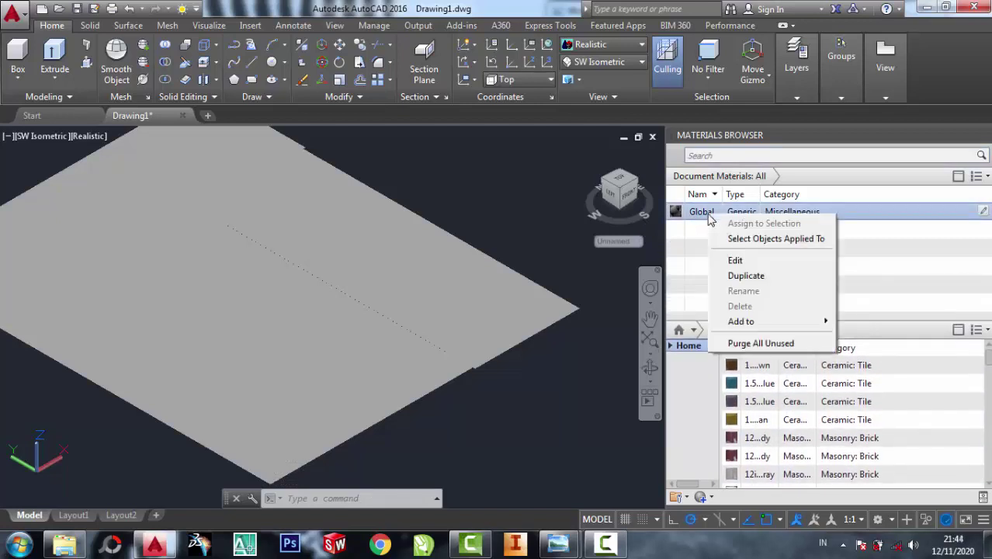
left_click(729, 237)
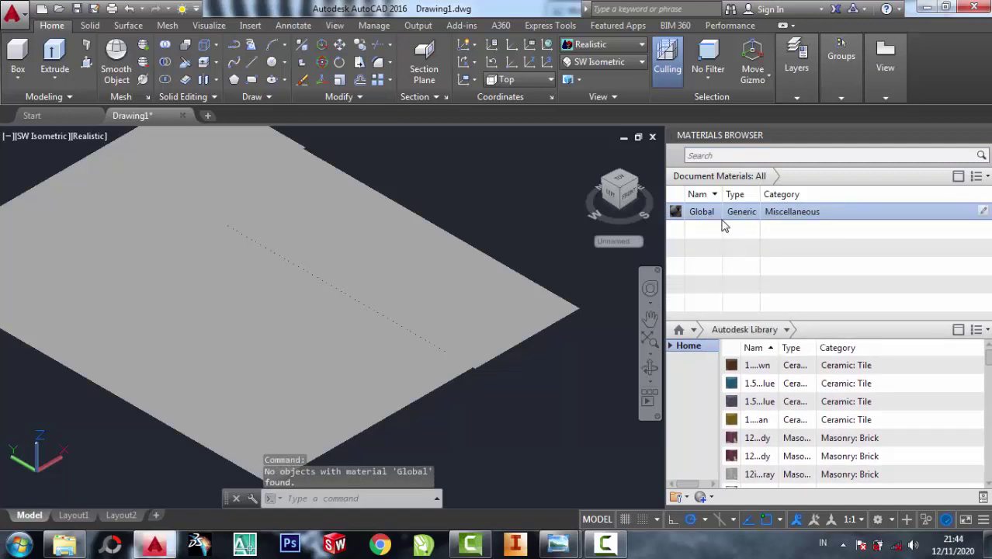
right_click(722, 219)
left_click(743, 276)
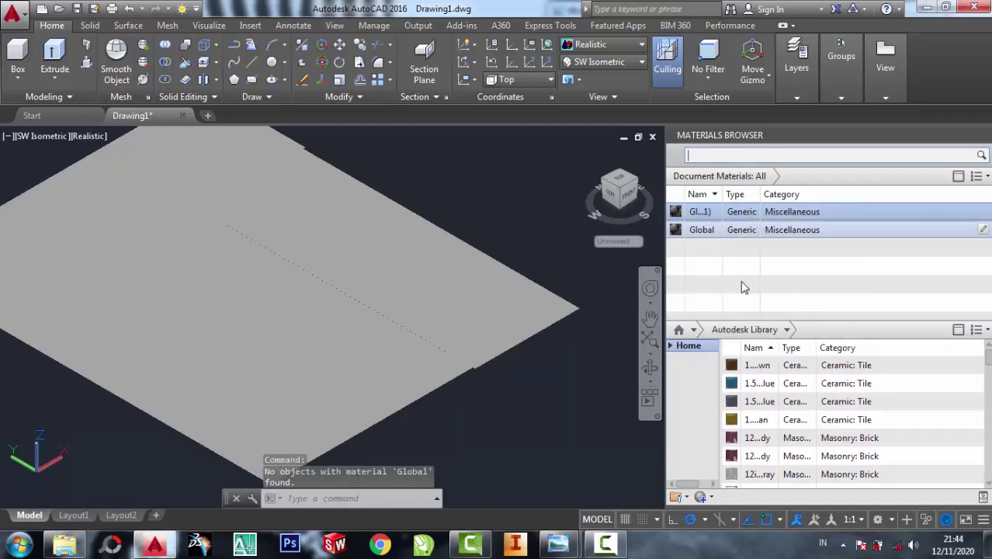
left_click(730, 230)
right_click(729, 232)
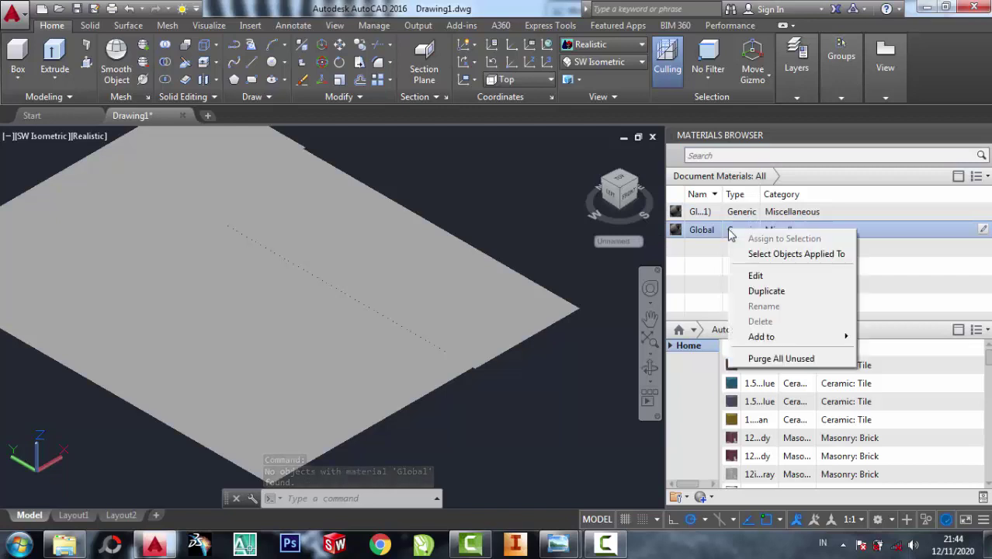
left_click(765, 290)
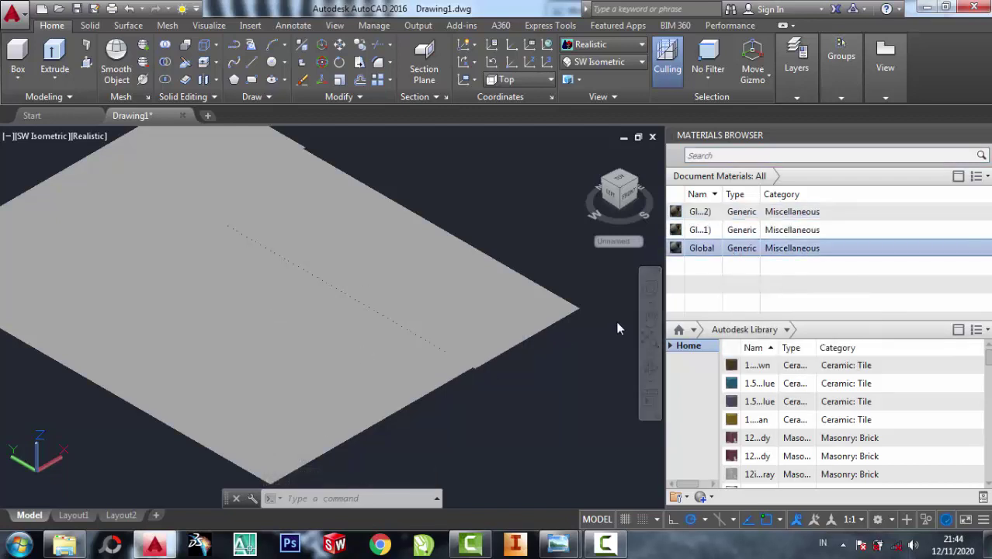
right_click(699, 248)
left_click(730, 314)
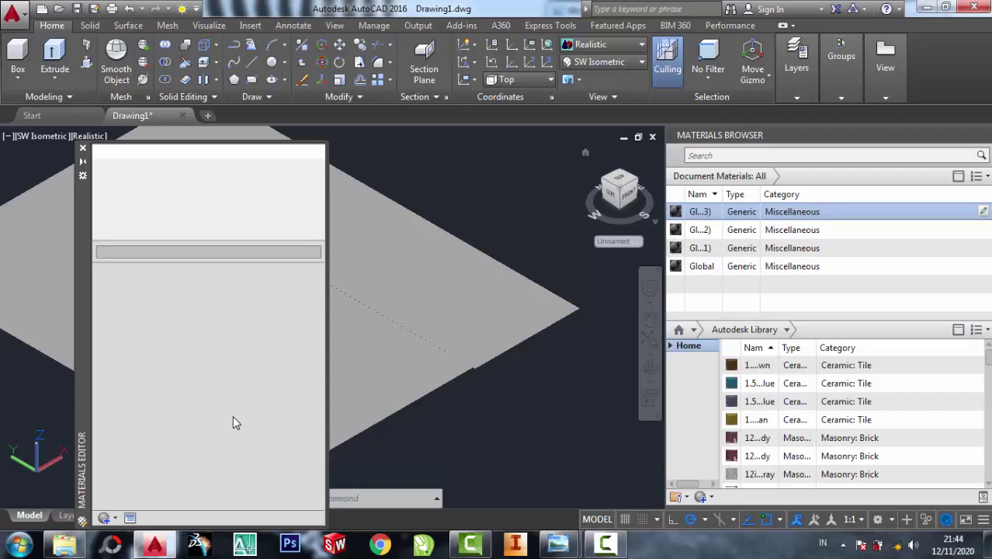
- Load SAVE_20190306_203932 from My Pictures > a as the Global(3) material's image
left_click(81, 164)
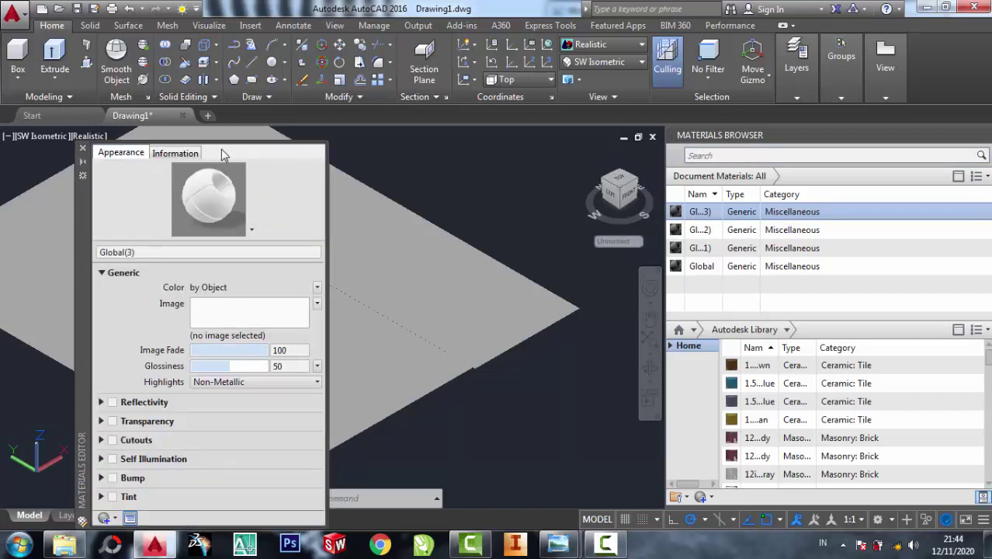
left_click(247, 314)
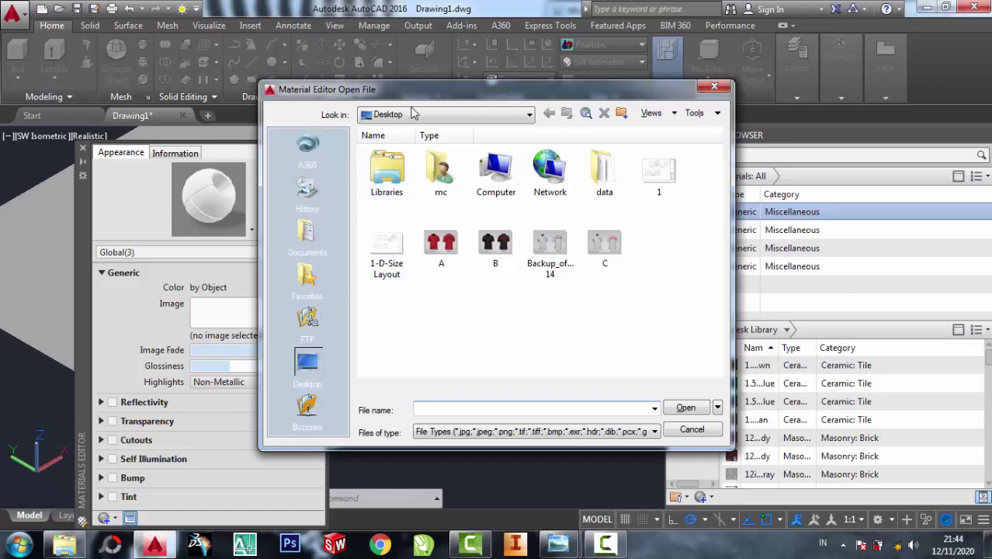
left_click(304, 237)
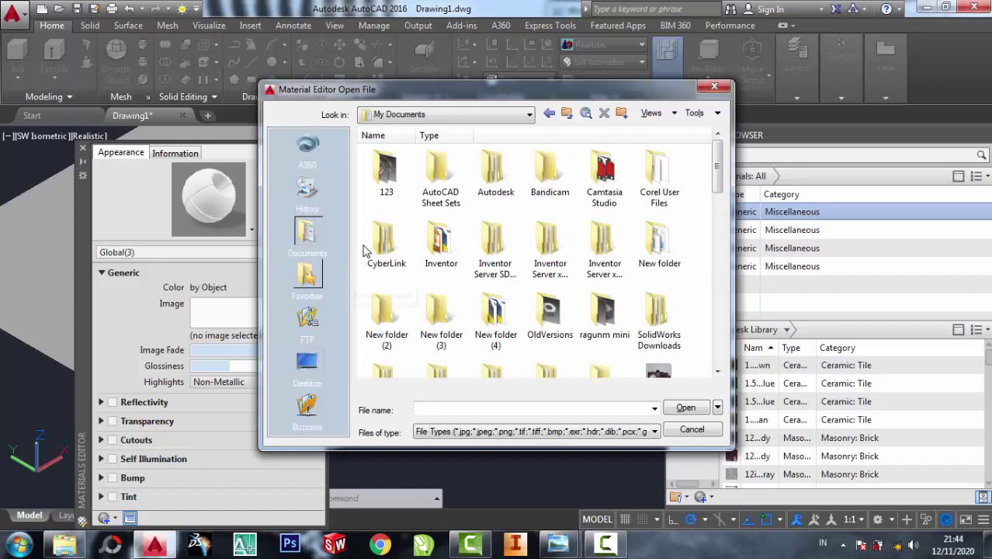
left_click(435, 114)
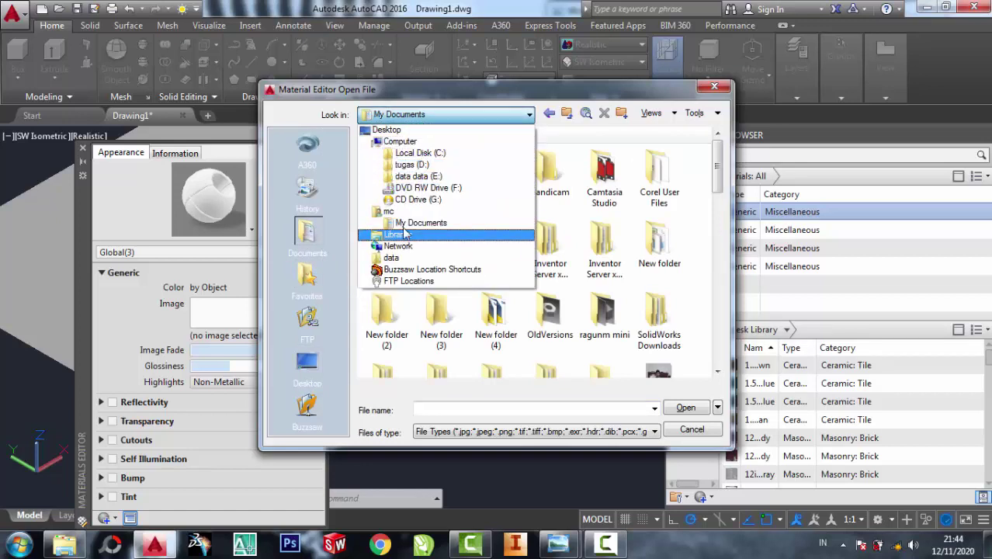
left_click(301, 283)
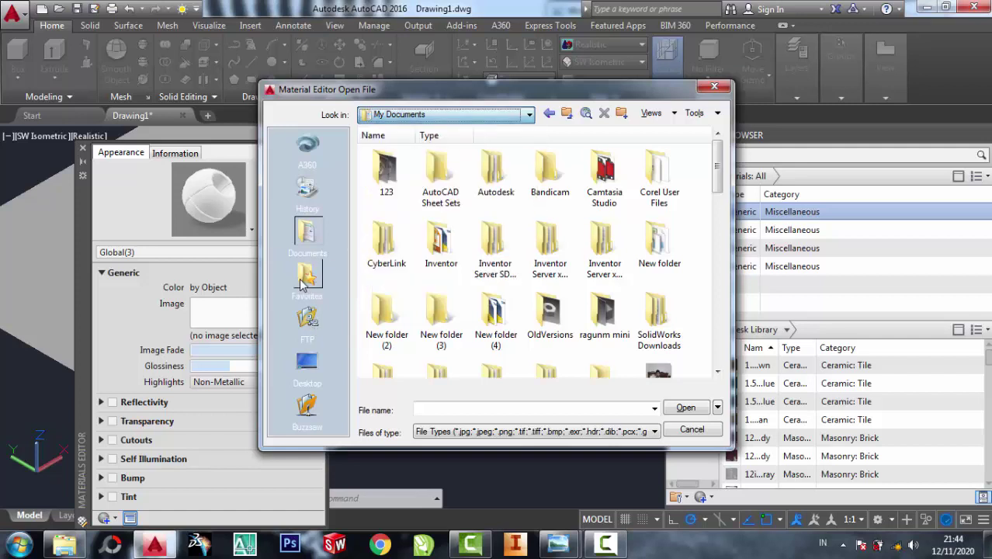
left_click(314, 368)
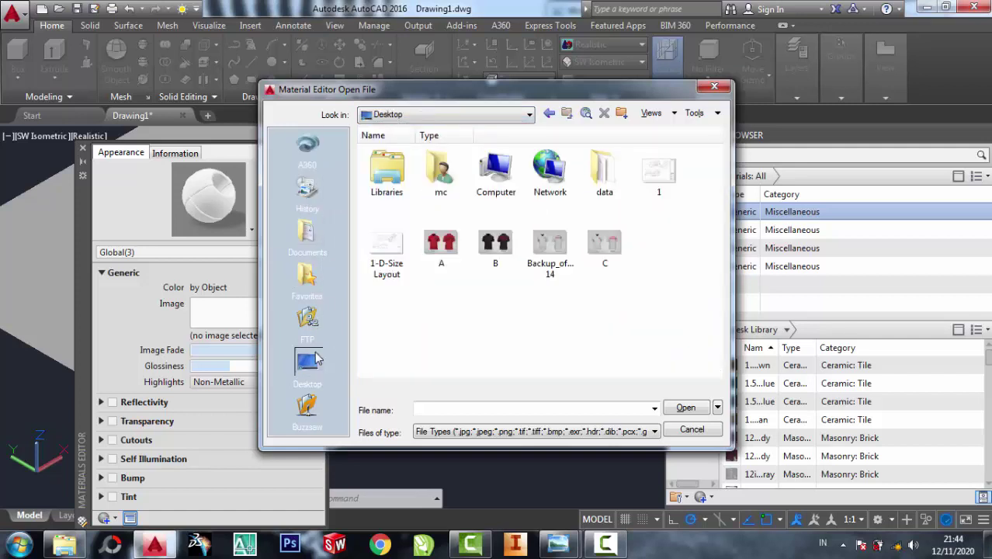
double_click(440, 177)
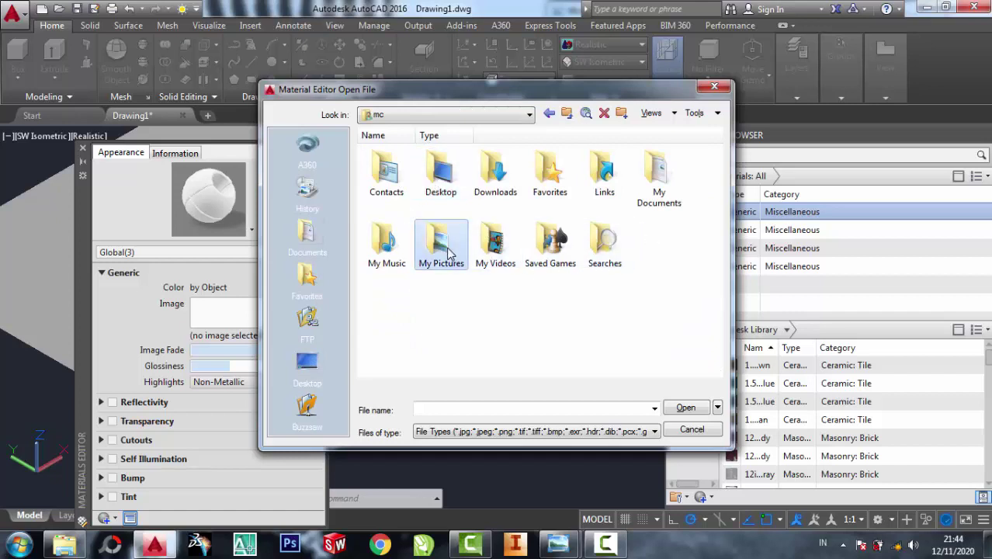
double_click(425, 249)
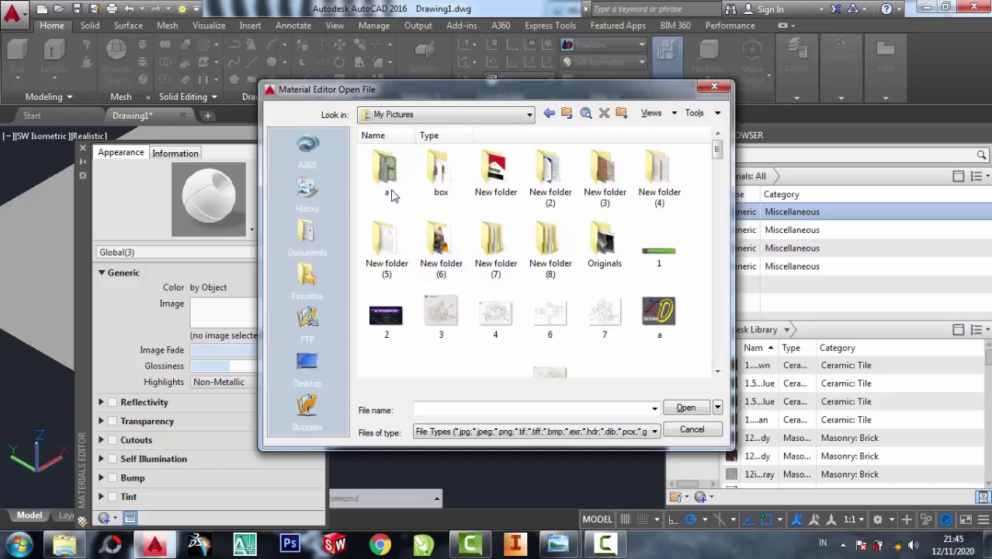
double_click(387, 186)
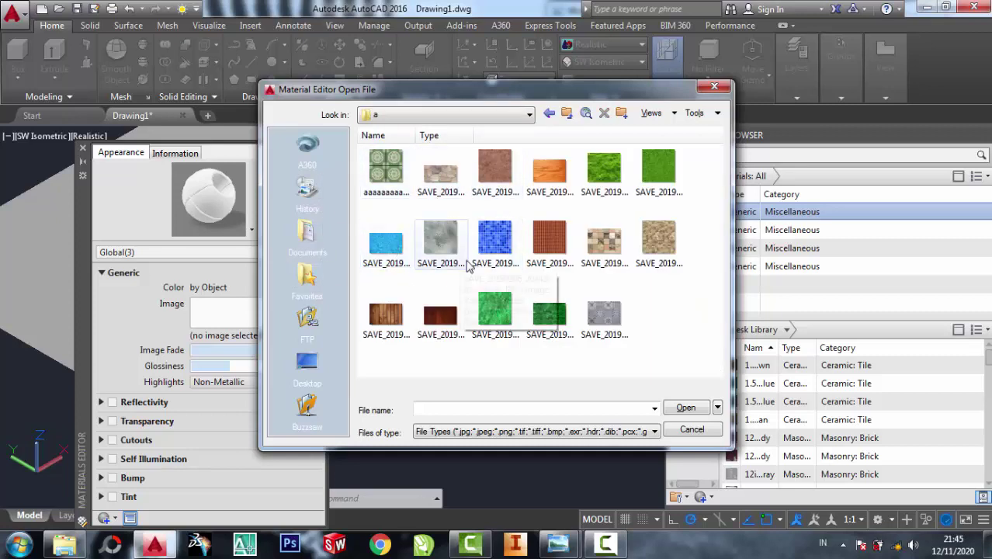
left_click(386, 252)
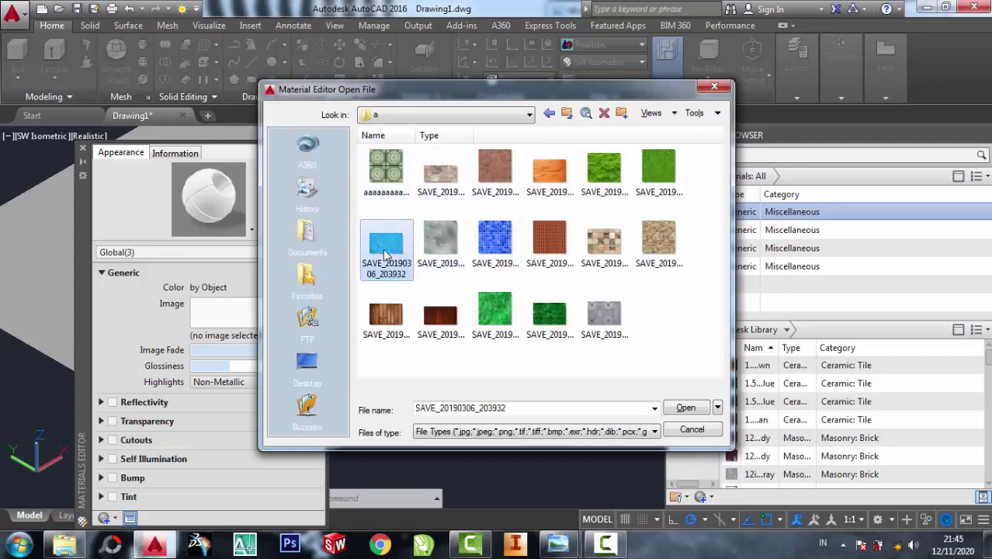
left_click(687, 410)
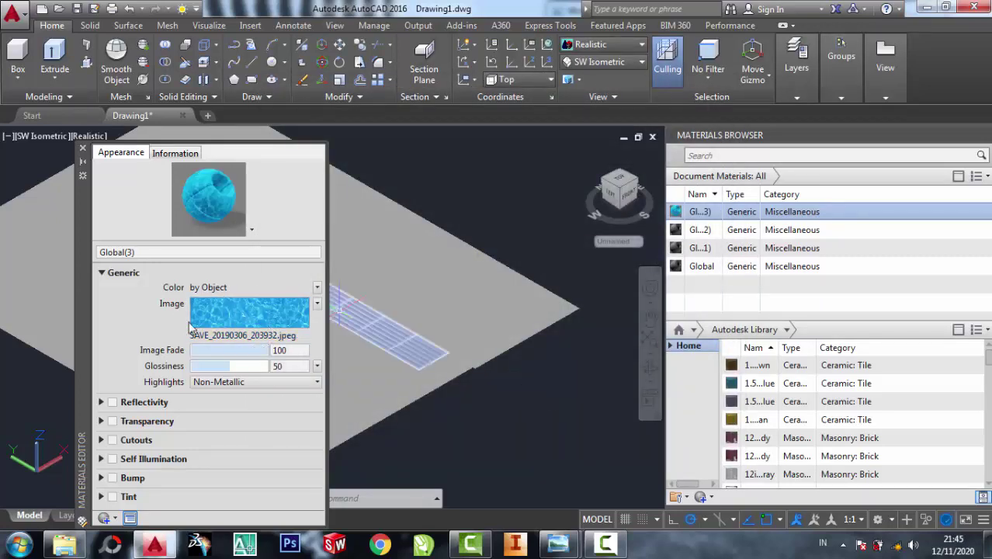
- Apply the Global(3) water material to the pool floor plane and zoom in to check the ripples
scroll(543, 233, "up", 5)
middle_click_drag(543, 233, 577, 204)
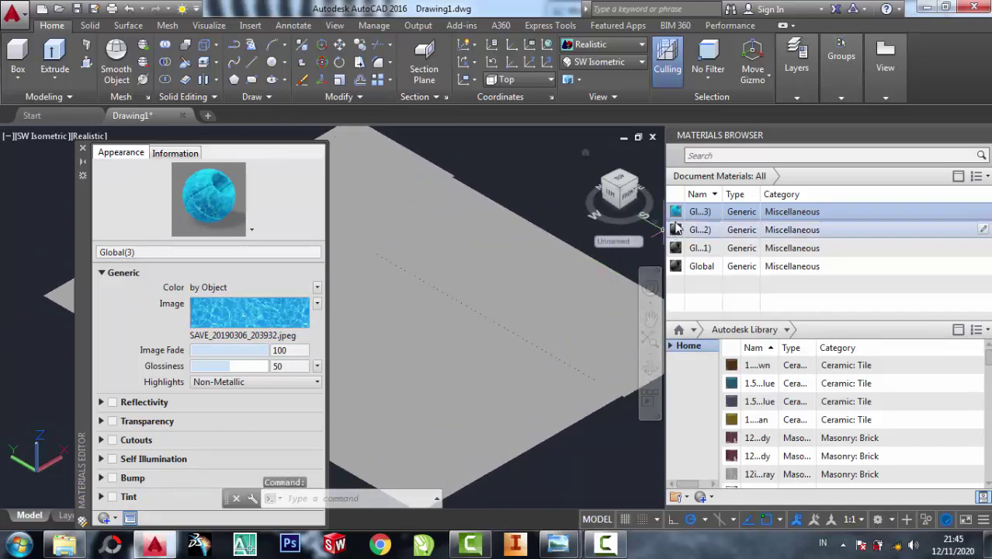
left_click_drag(678, 216, 444, 334)
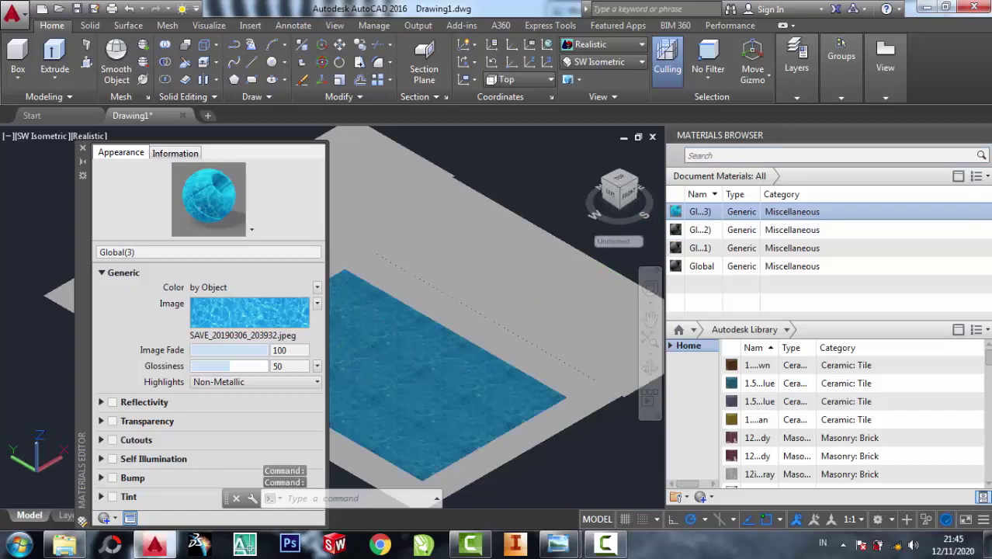
middle_click_drag(371, 310, 466, 256)
left_click_drag(466, 257, 398, 197)
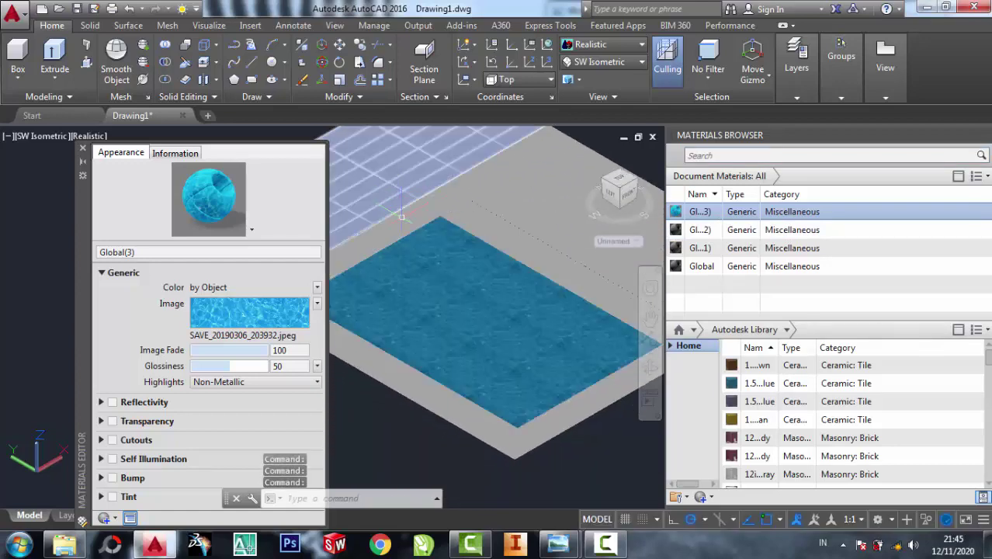
scroll(465, 279, "up", 3)
scroll(468, 319, "up", 3)
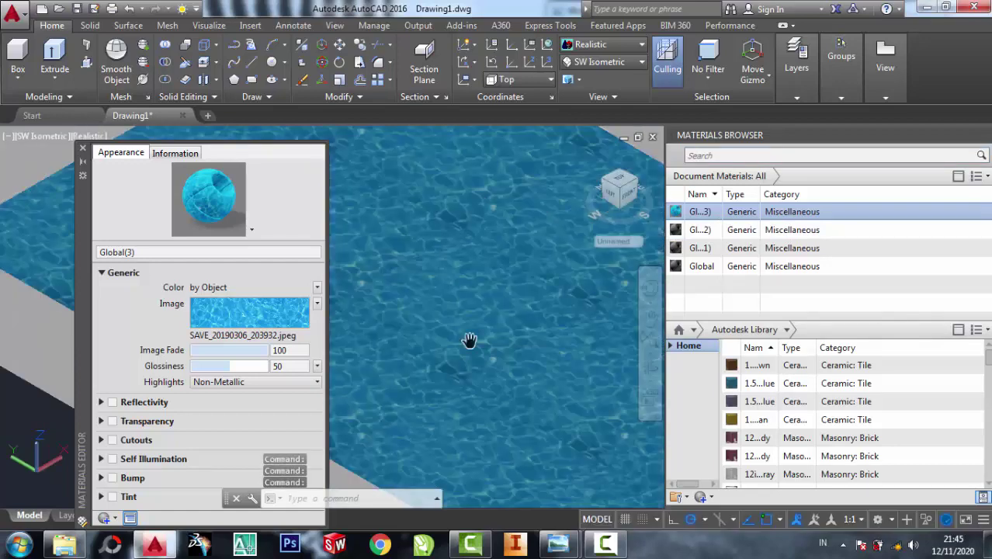
scroll(462, 311, "down", 2)
scroll(454, 272, "down", 3)
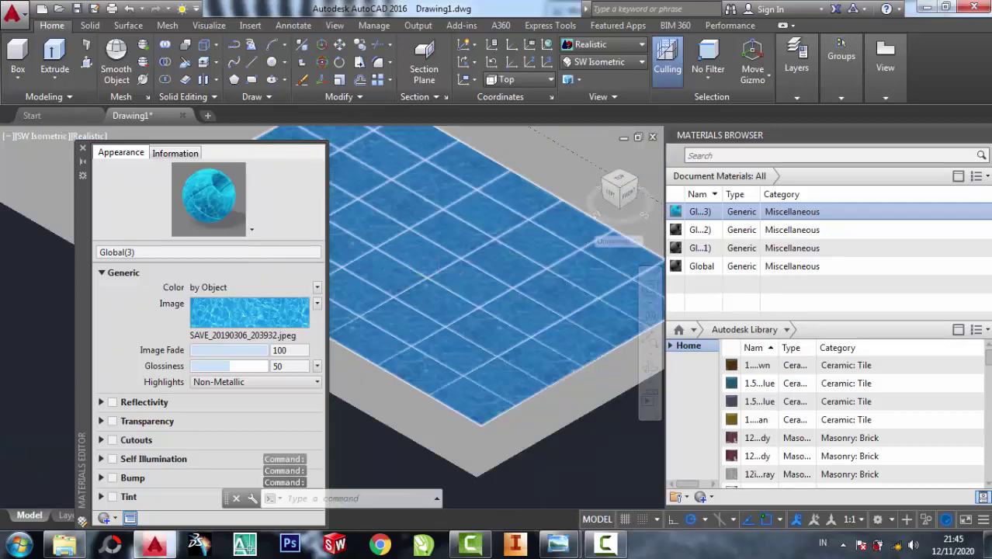
scroll(434, 360, "up", 2)
scroll(434, 360, "up", 2)
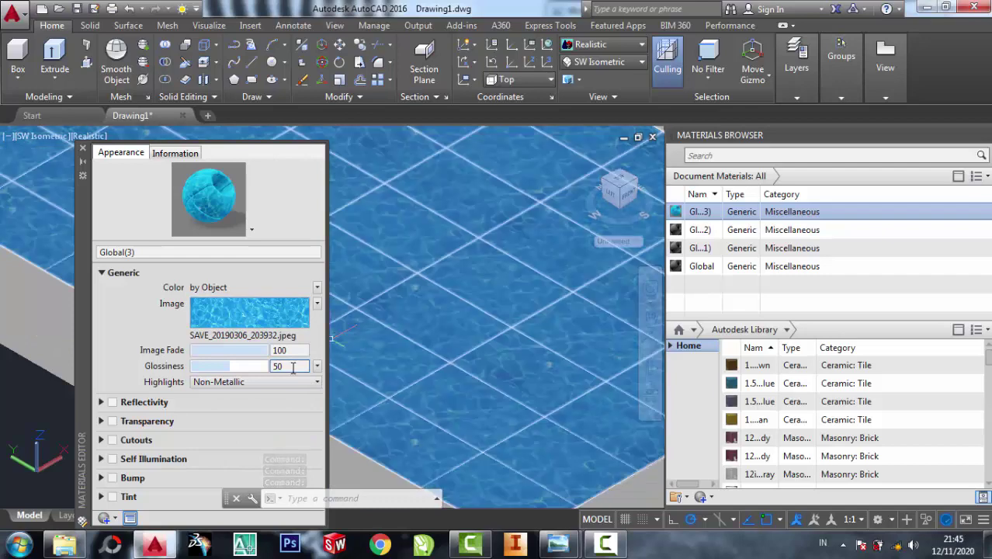
- Keep Global(3) at glossiness 50, non-metallic highlights and colour by object, and review its image map
key("Tab")
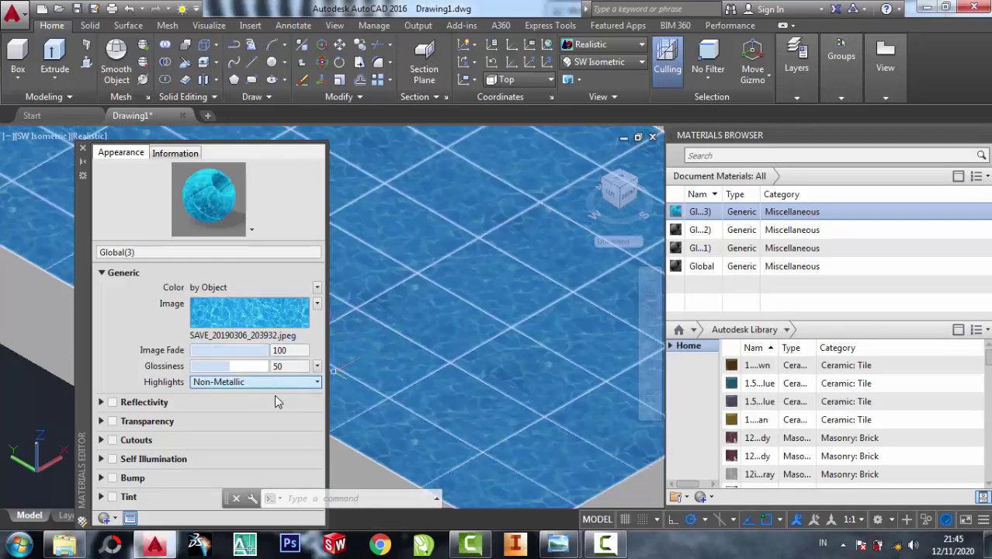
left_click(317, 382)
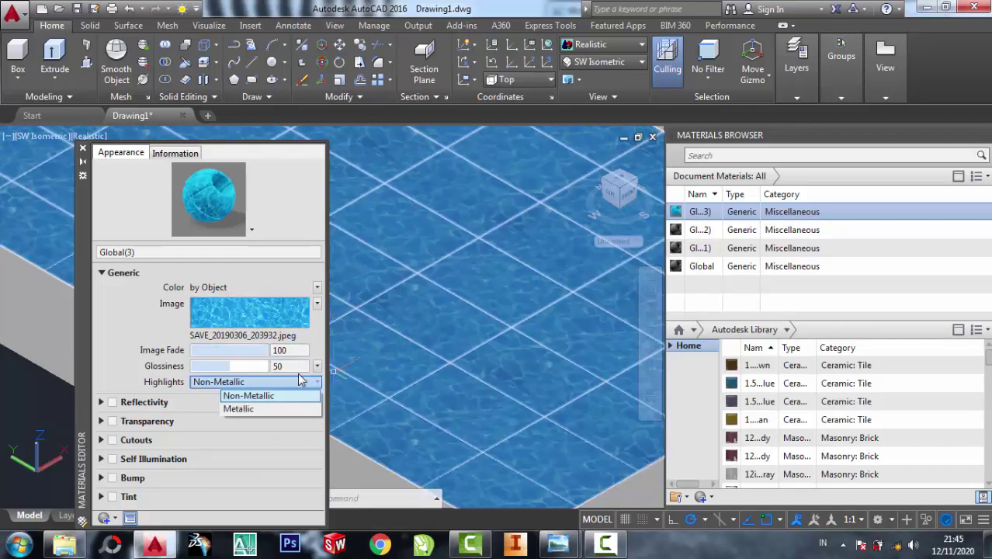
left_click(301, 366)
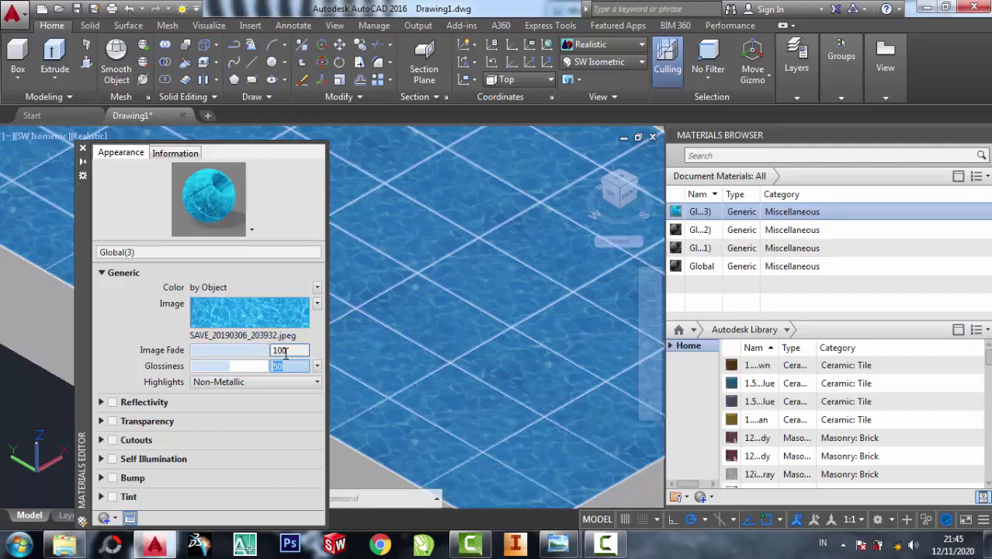
left_click(316, 304)
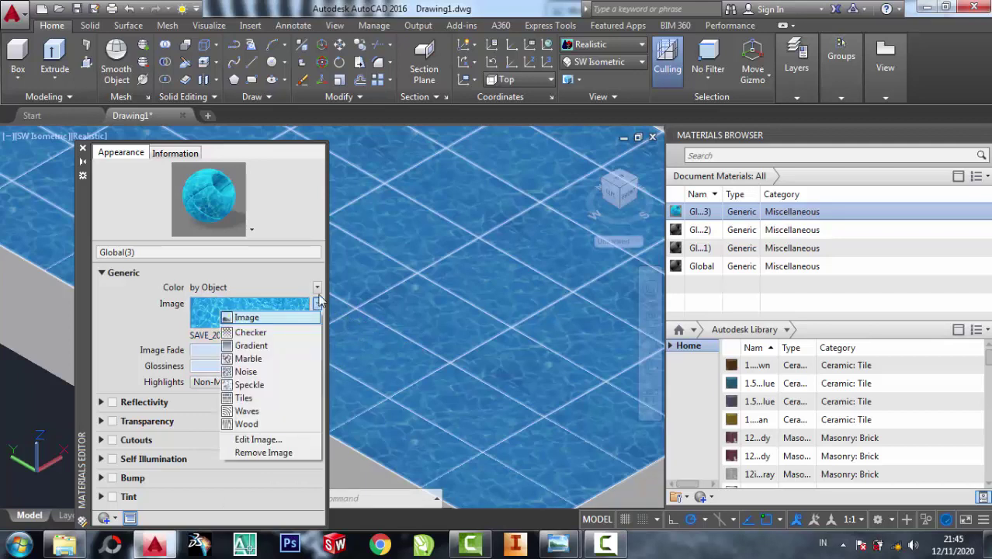
left_click(318, 301)
left_click(317, 288)
left_click(262, 313)
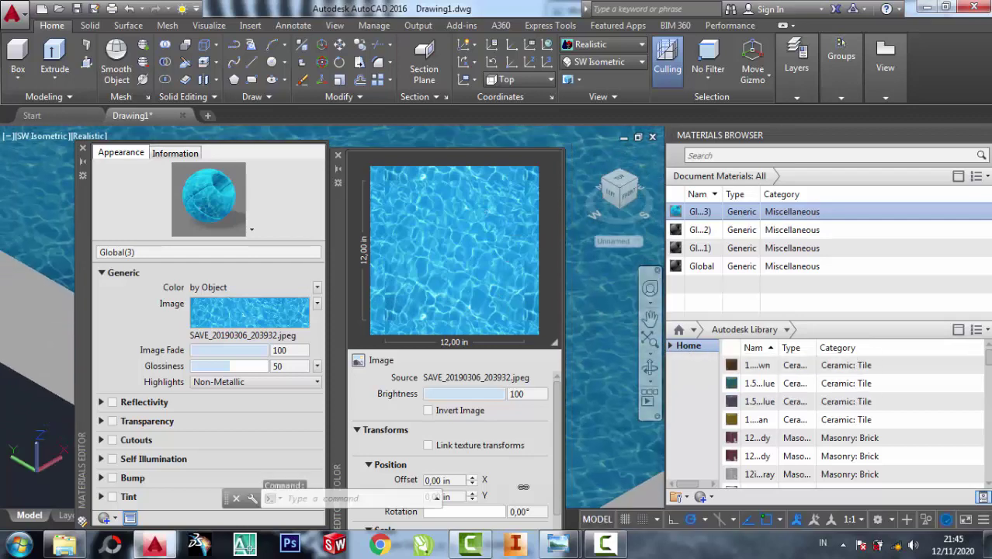
- Dock the Materials Editor and Texture Editor at the left edge and narrow both panels
scroll(599, 322, "up", 2)
scroll(599, 322, "up", 1)
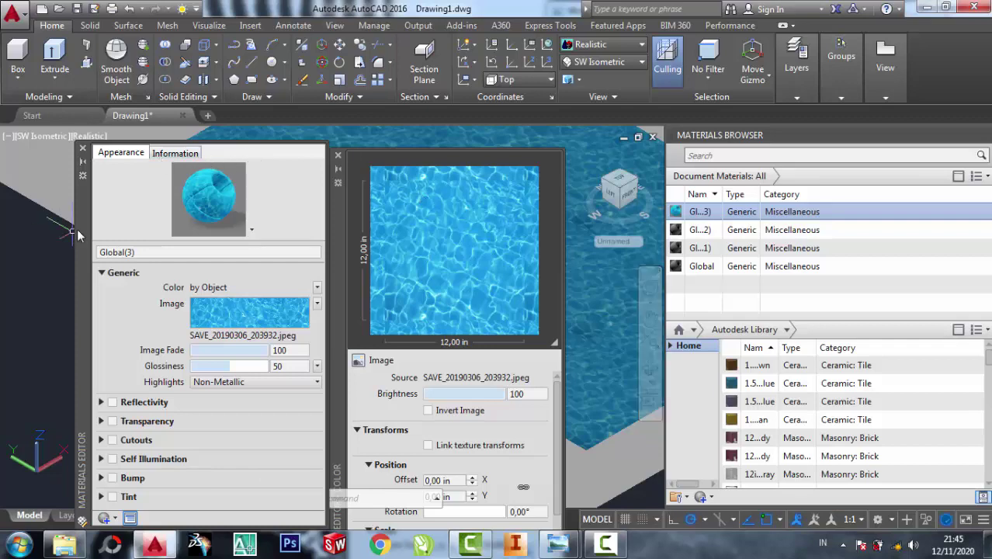
left_click_drag(88, 227, 17, 219)
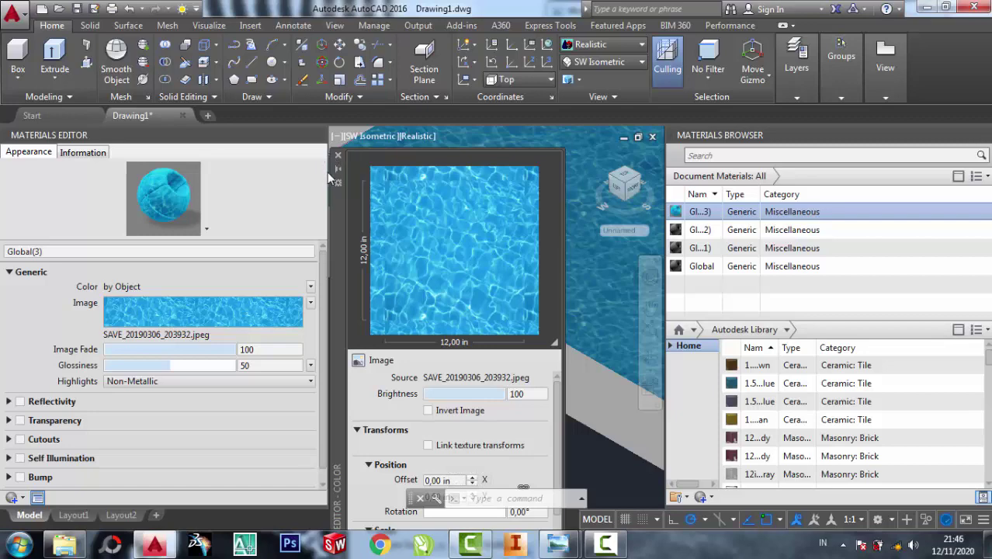
left_click_drag(326, 173, 215, 172)
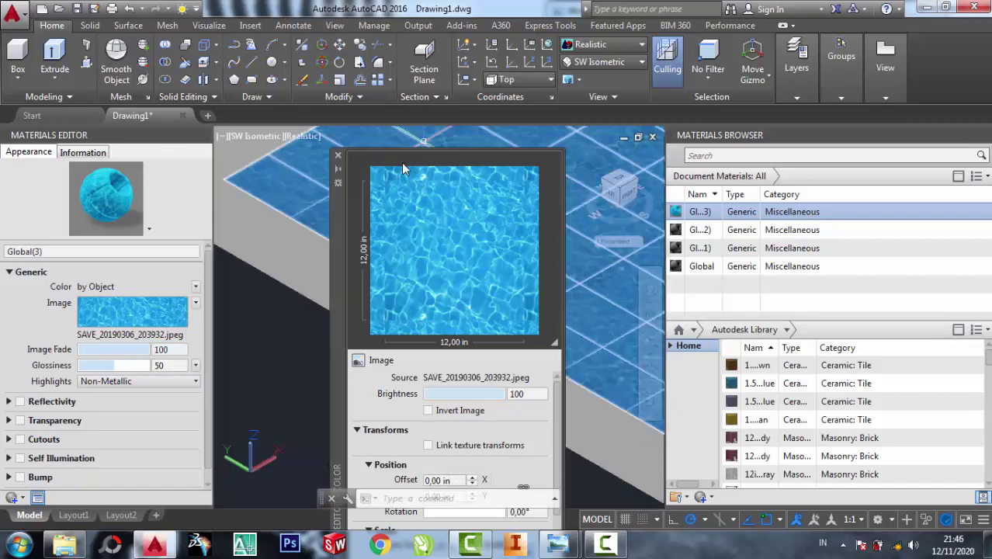
left_click_drag(339, 210, 222, 179)
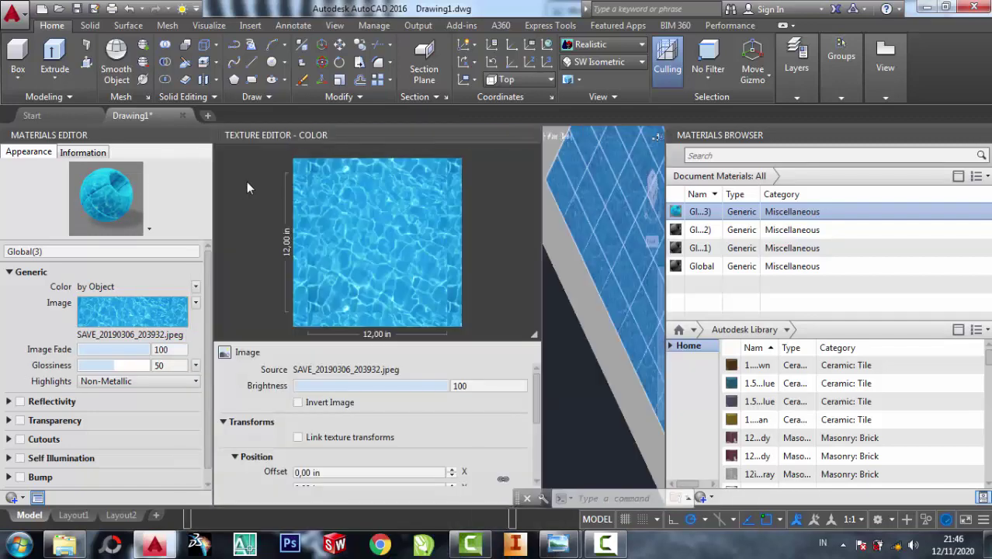
left_click_drag(541, 224, 363, 225)
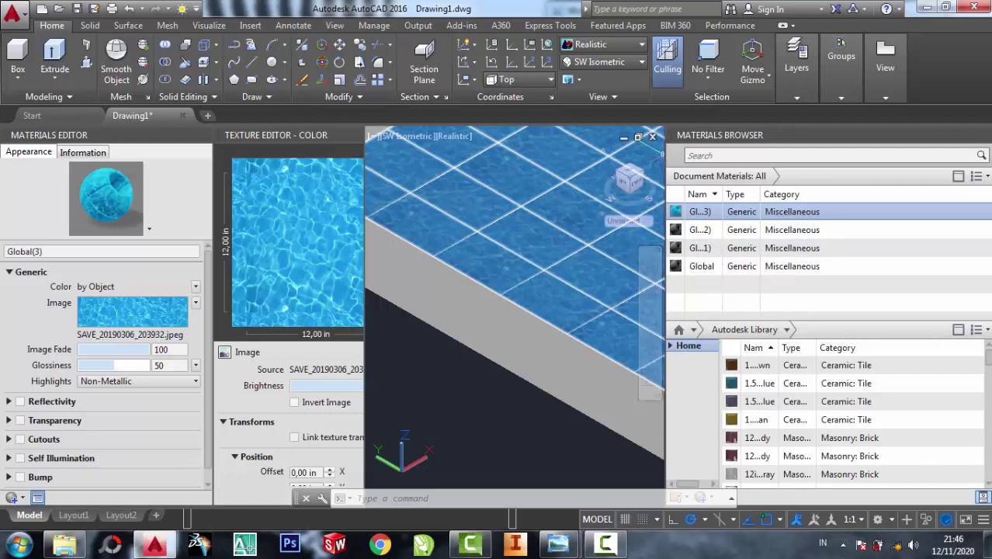
- Widen the drawing area, pan toward the pool's edge, and close the water Texture Editor
left_click_drag(666, 135, 776, 135)
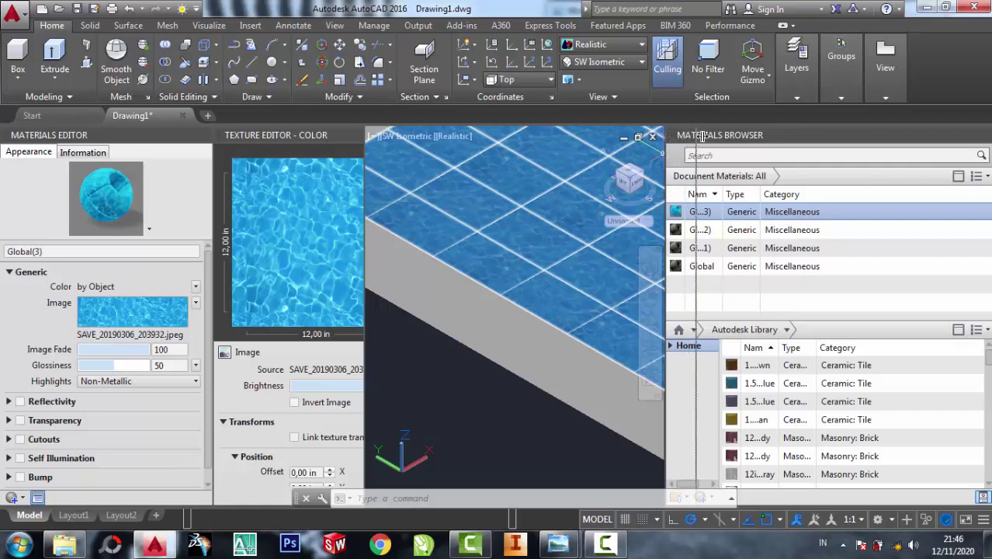
scroll(471, 412, "down", 3)
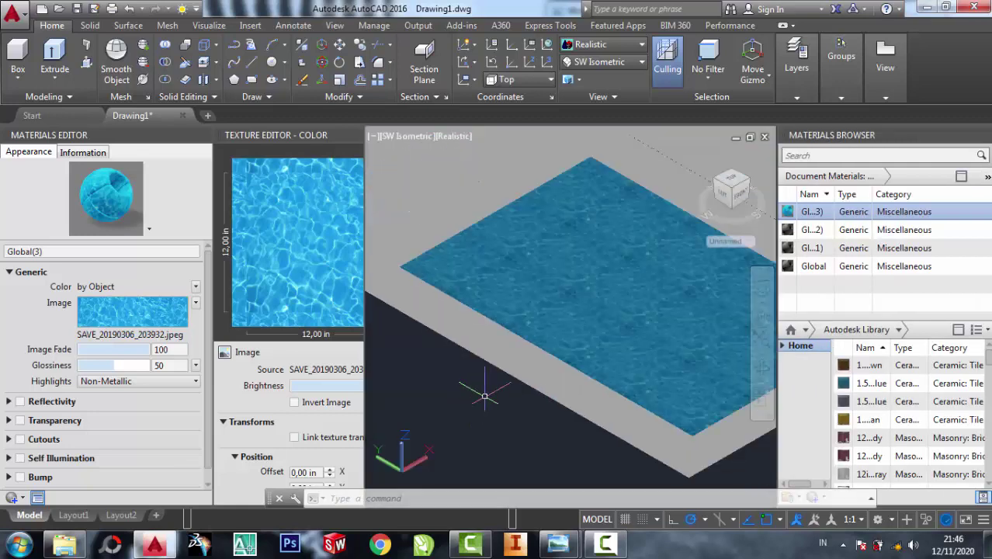
scroll(476, 399, "up", 8)
middle_click_drag(476, 399, 574, 369)
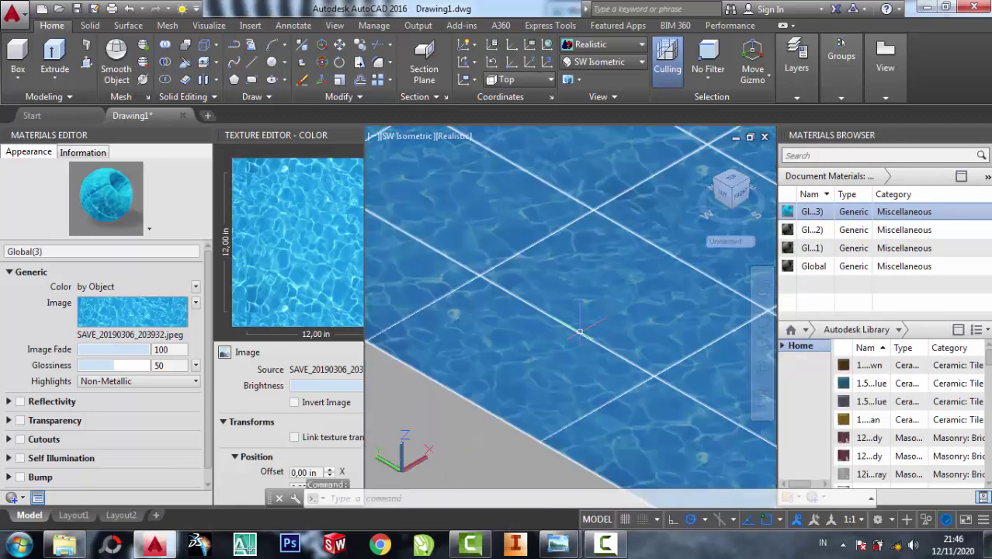
scroll(568, 366, "down", 2)
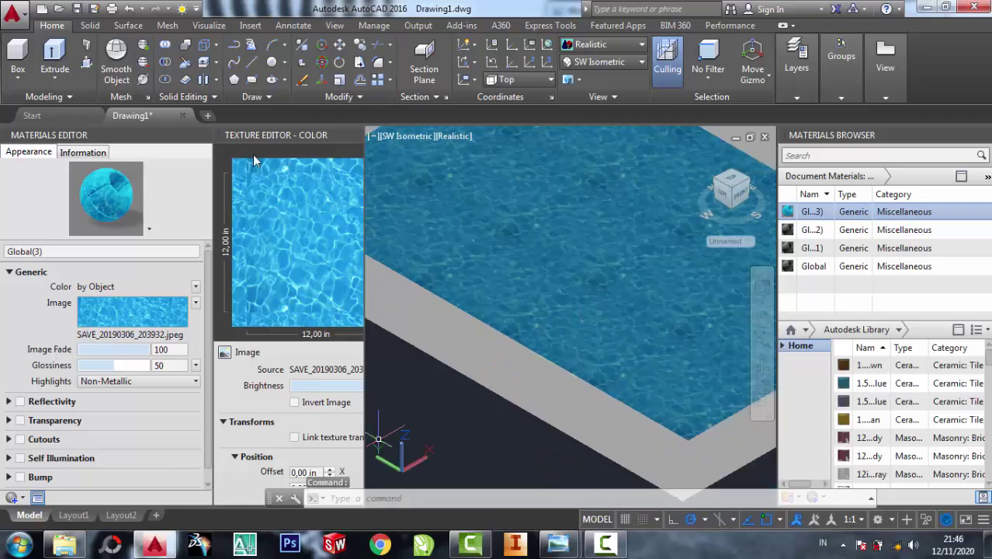
left_click(354, 136)
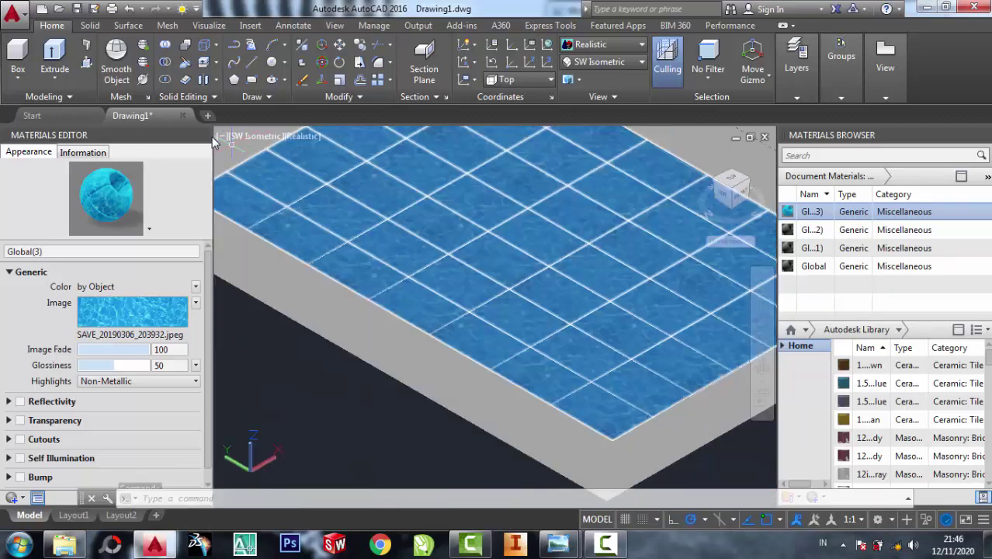
- Close the Global(3) editor and give Global(2) the image SAVE_20190307_010015.jpeg
left_click(201, 136)
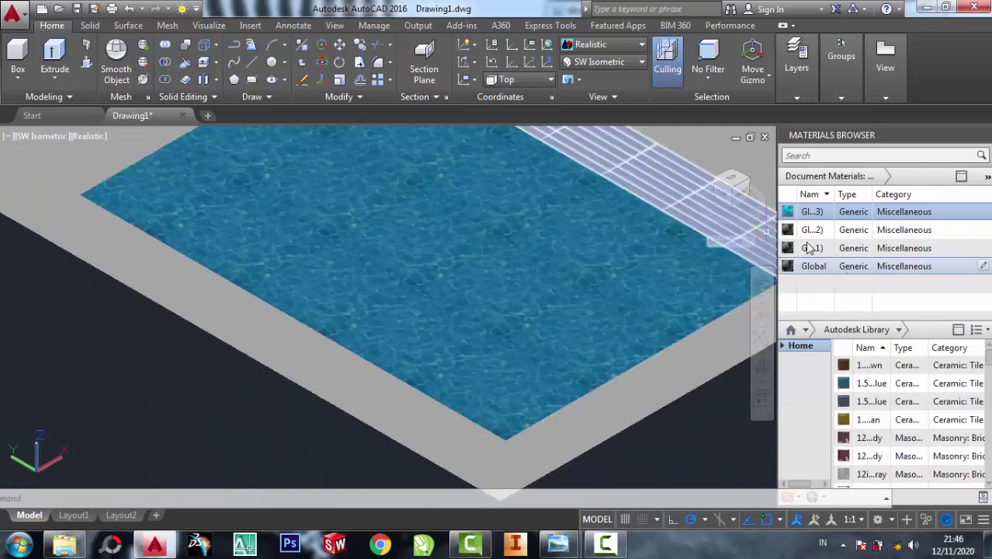
left_click(791, 233)
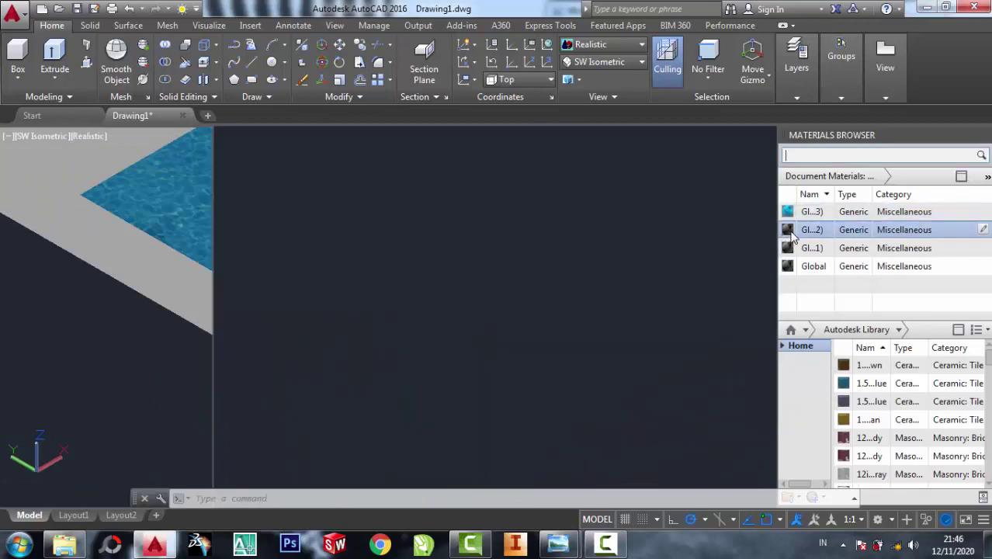
double_click(790, 232)
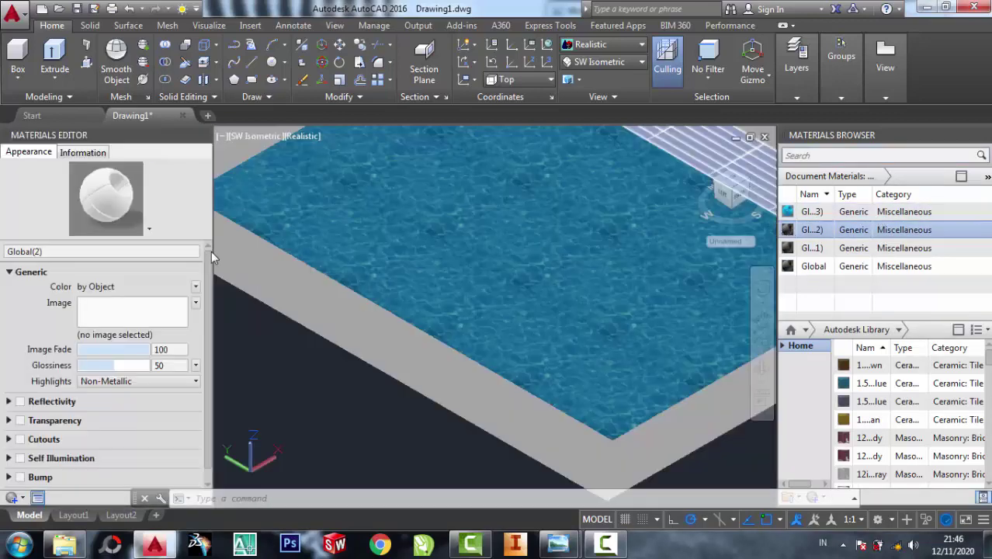
left_click(124, 312)
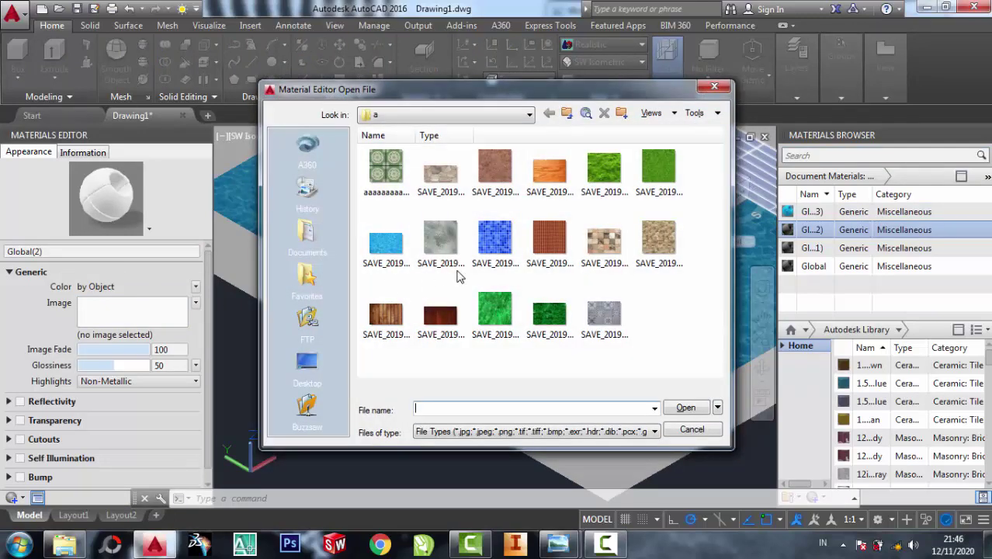
left_click(495, 260)
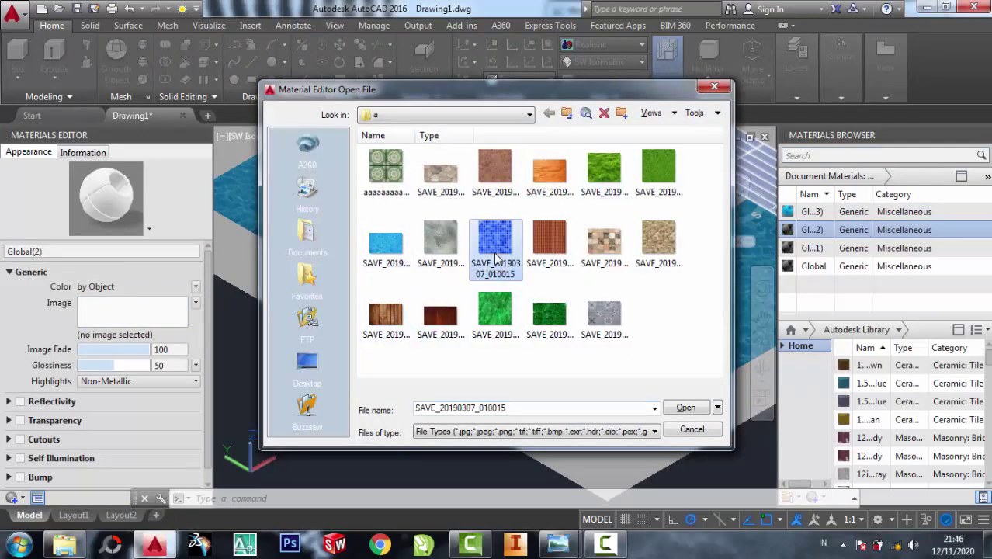
left_click(695, 408)
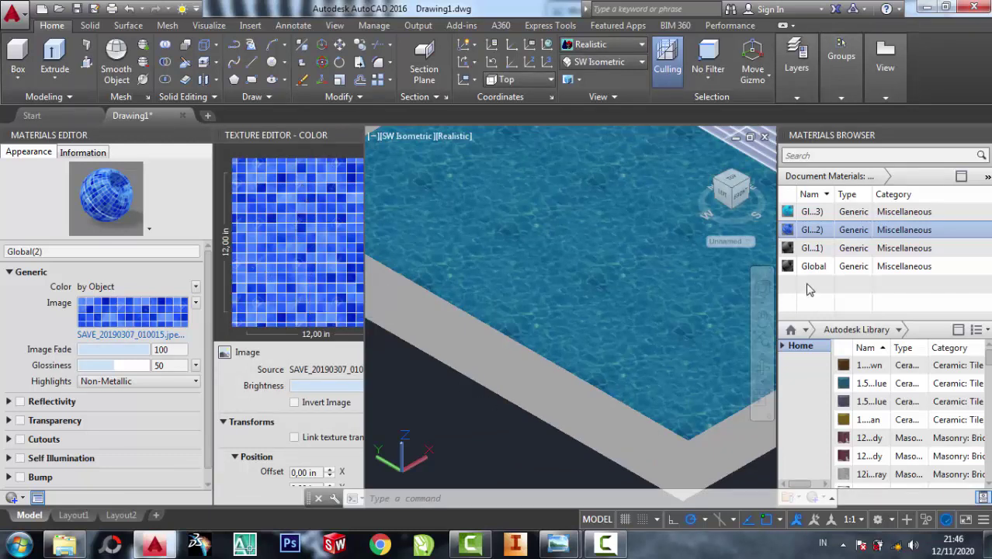
- Apply the Global(2) blue mosaic material to each pool border face
left_click_drag(812, 248, 737, 317)
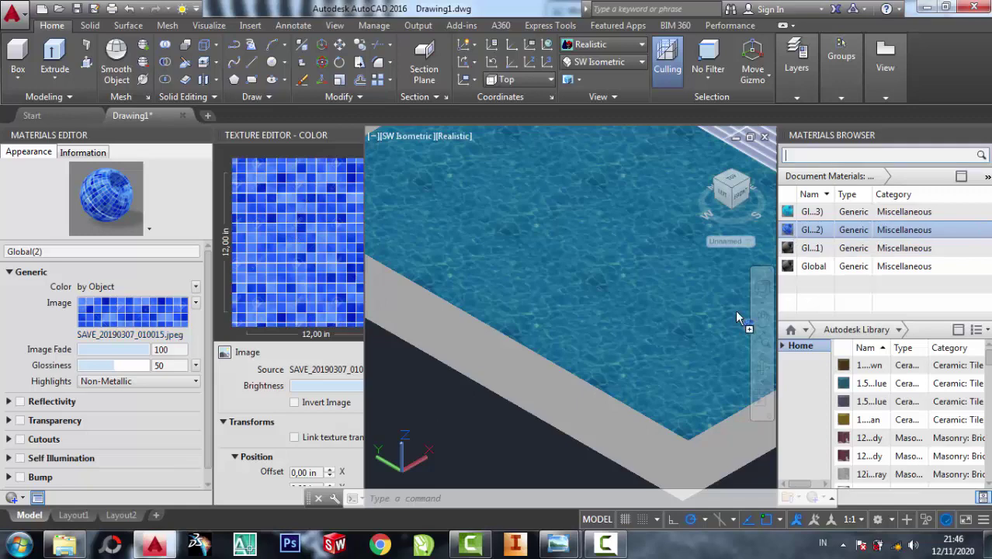
left_click_drag(630, 444, 422, 399)
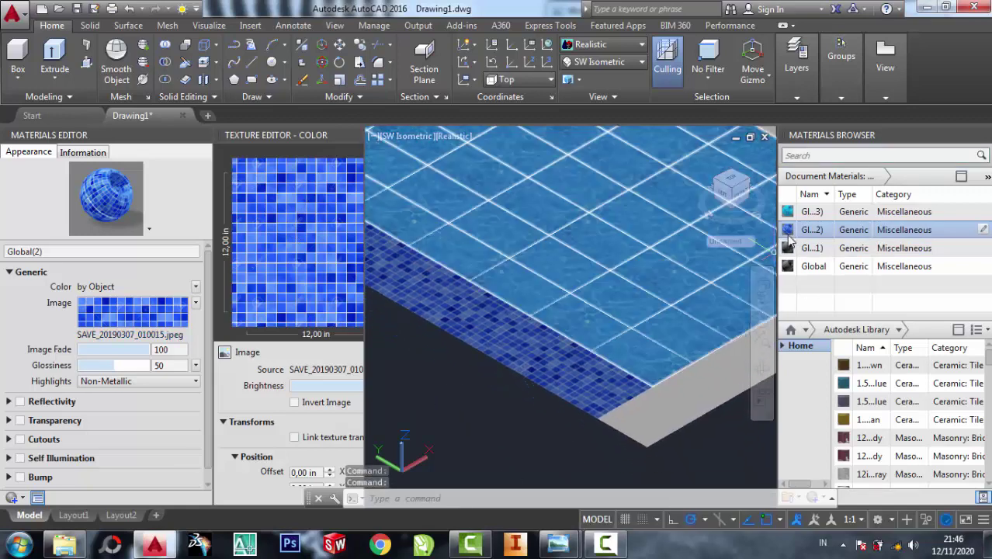
left_click_drag(811, 229, 702, 401)
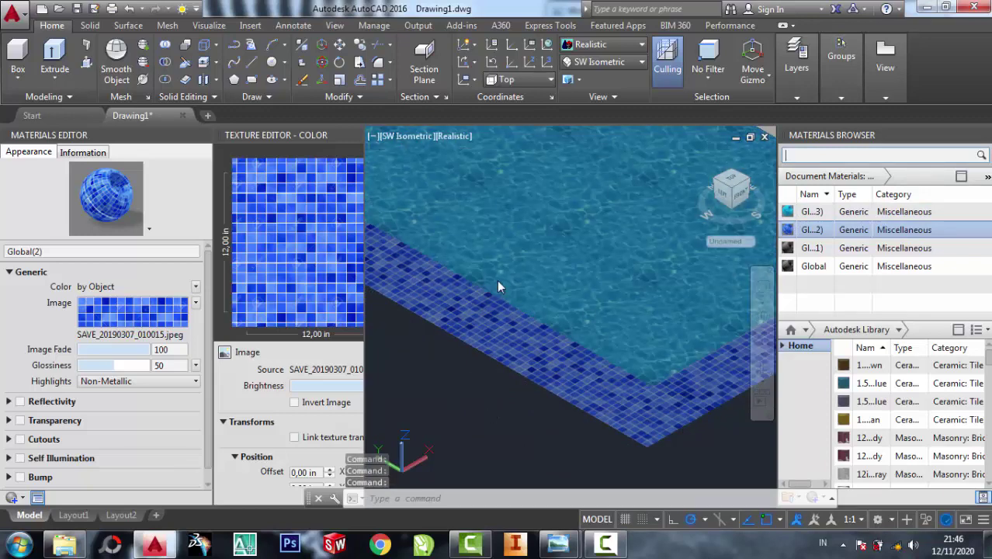
middle_click_drag(498, 287, 582, 422)
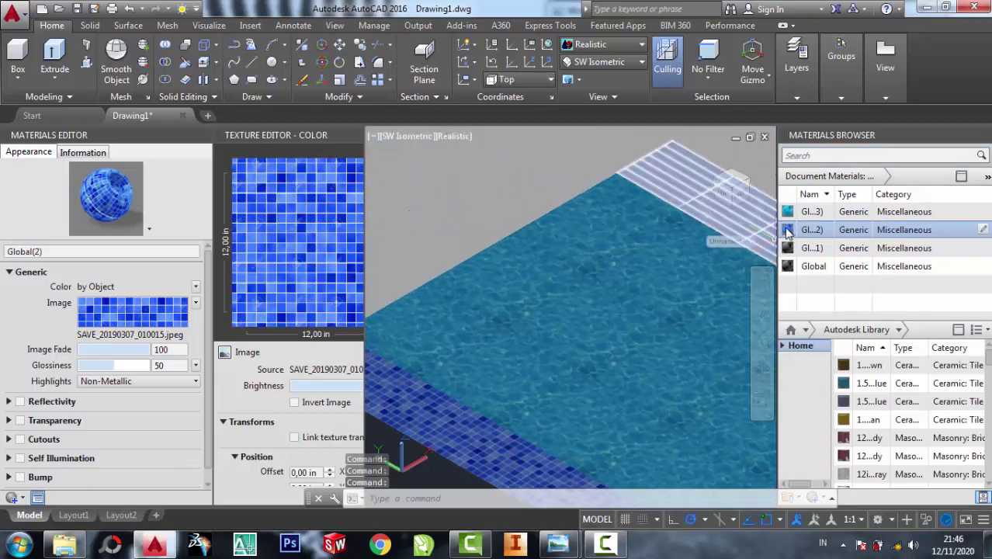
left_click_drag(788, 233, 529, 226)
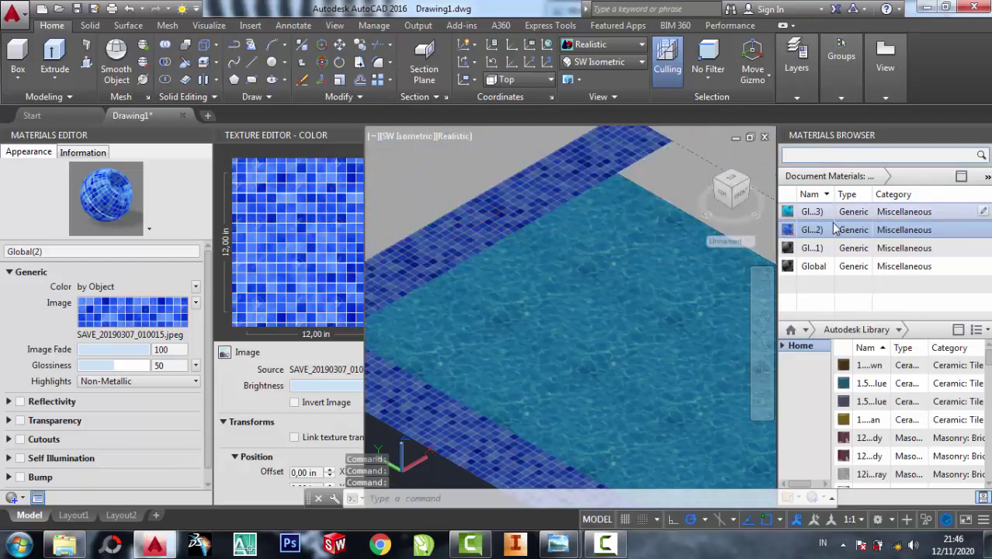
left_click_drag(835, 228, 695, 196)
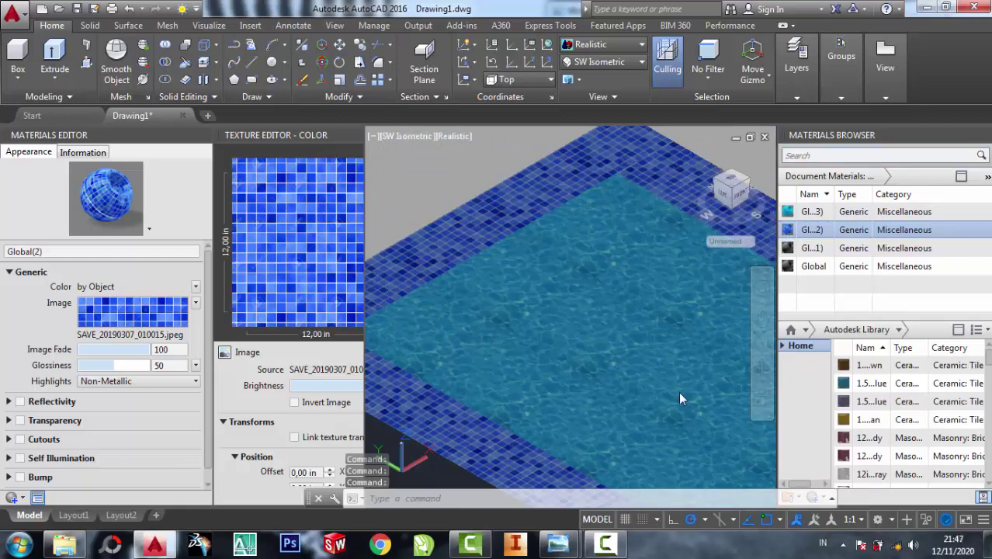
- Zoom in to inspect the mosaic border and widen the Texture Editor panel
scroll(482, 211, "up", 5)
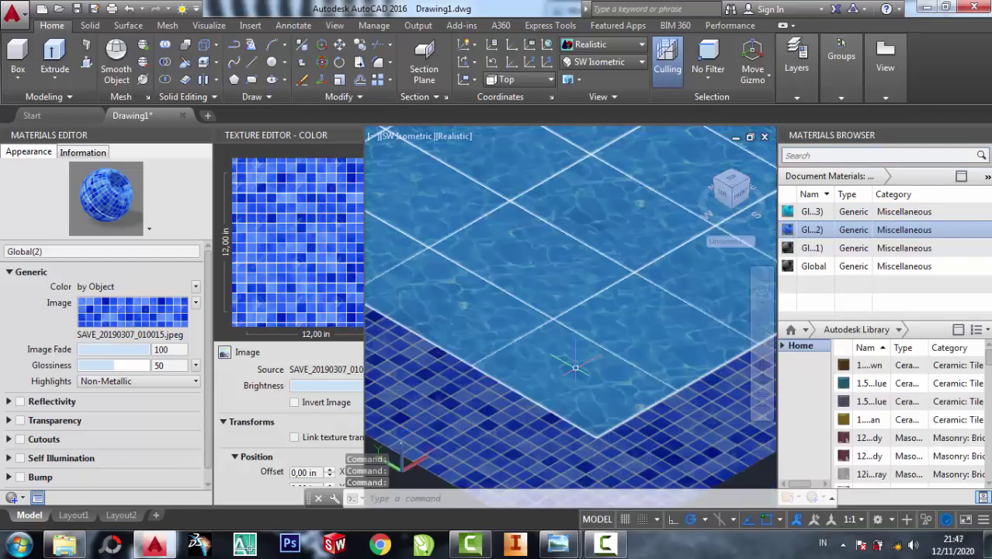
scroll(575, 367, "down", 5)
scroll(557, 349, "up", 5)
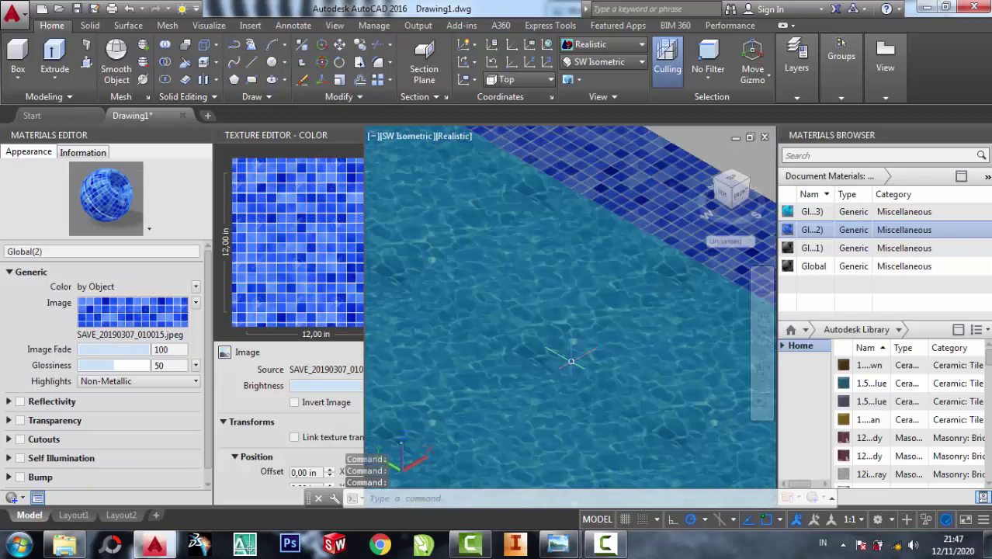
scroll(562, 248, "up", 2)
scroll(562, 235, "down", 5)
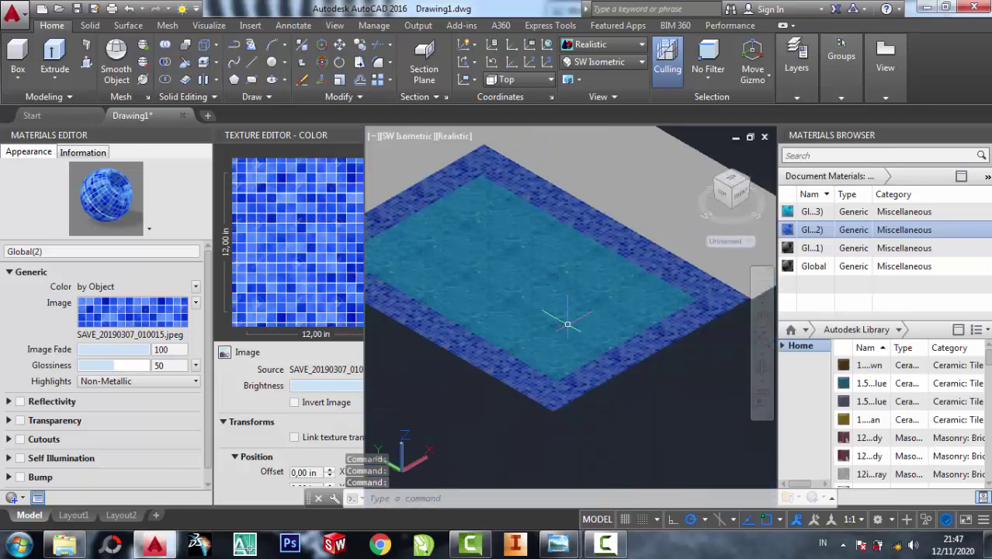
scroll(581, 332, "up", 2)
scroll(559, 349, "up", 3)
scroll(529, 373, "up", 2)
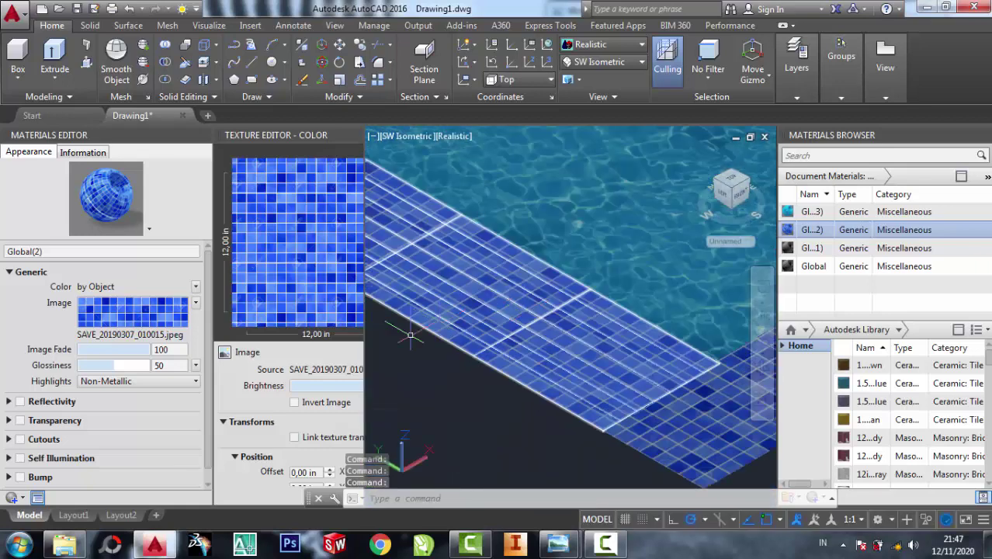
mouse_move(365, 368)
left_mouse_down()
mouse_move(394, 370)
mouse_move(386, 349)
left_mouse_up()
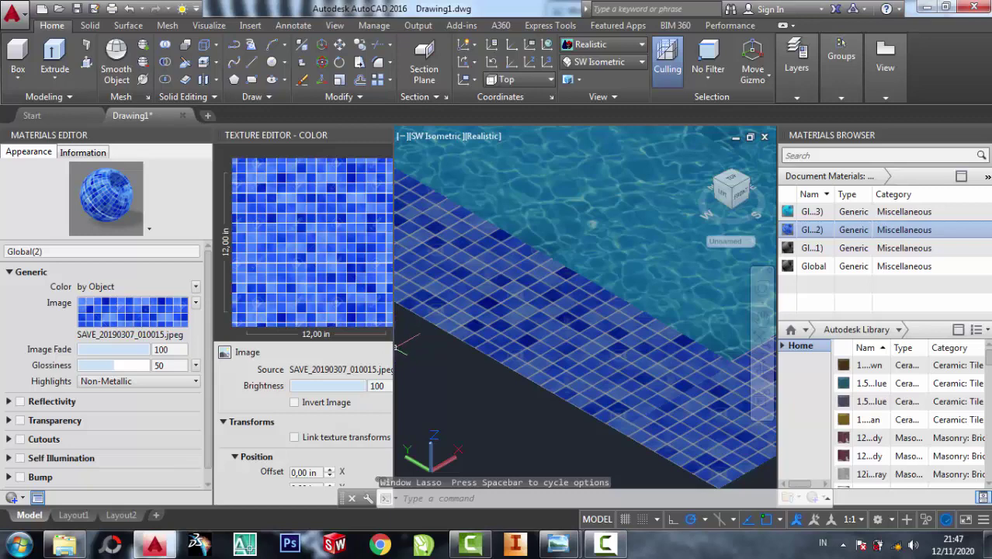
mouse_move(396, 348)
left_mouse_down()
mouse_move(394, 152)
mouse_move(437, 386)
left_mouse_up()
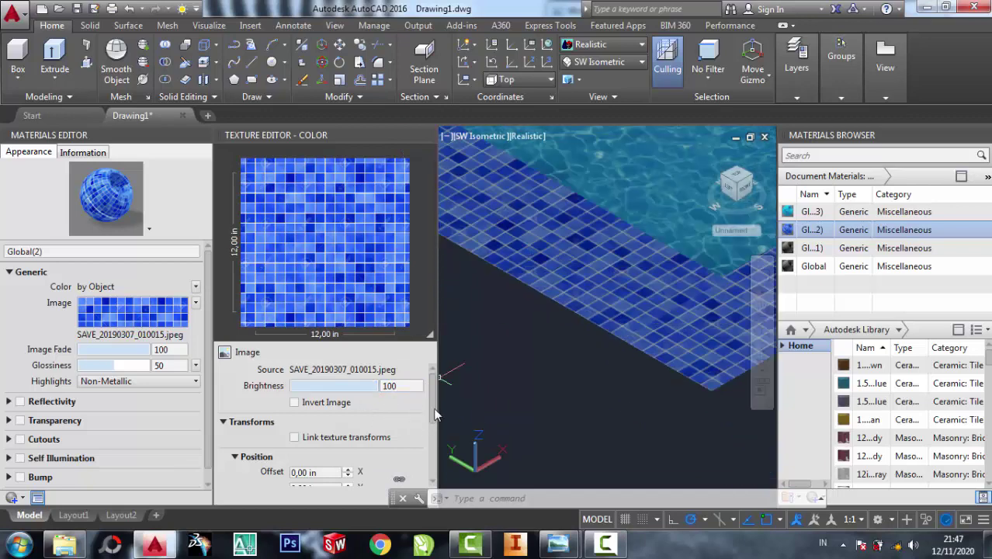
scroll(435, 416, "down", 3)
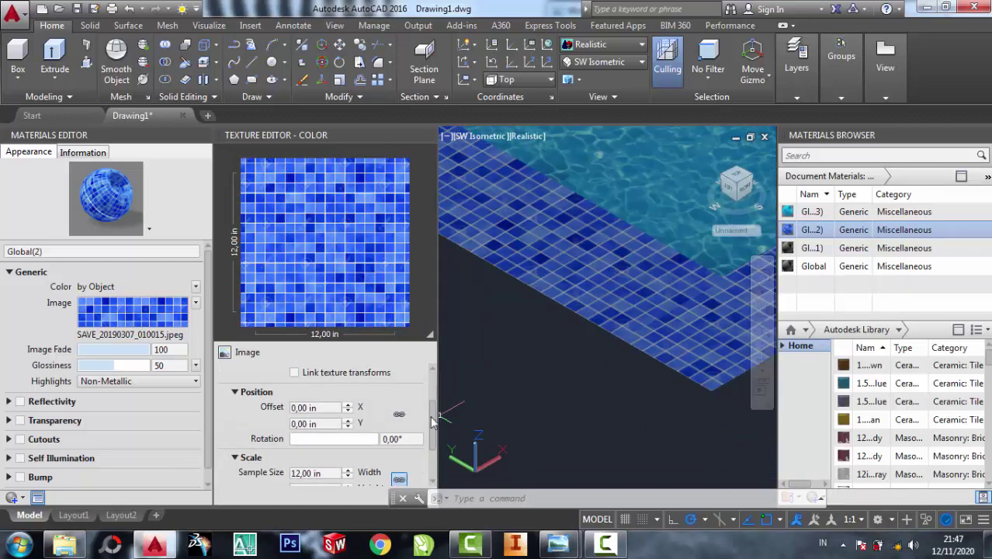
scroll(435, 419, "up", 3)
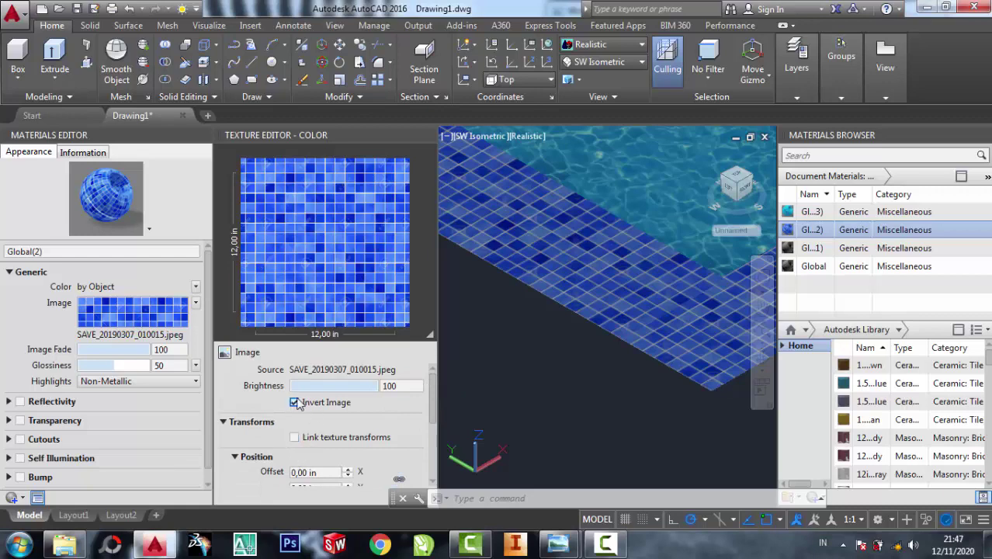
left_click(296, 404)
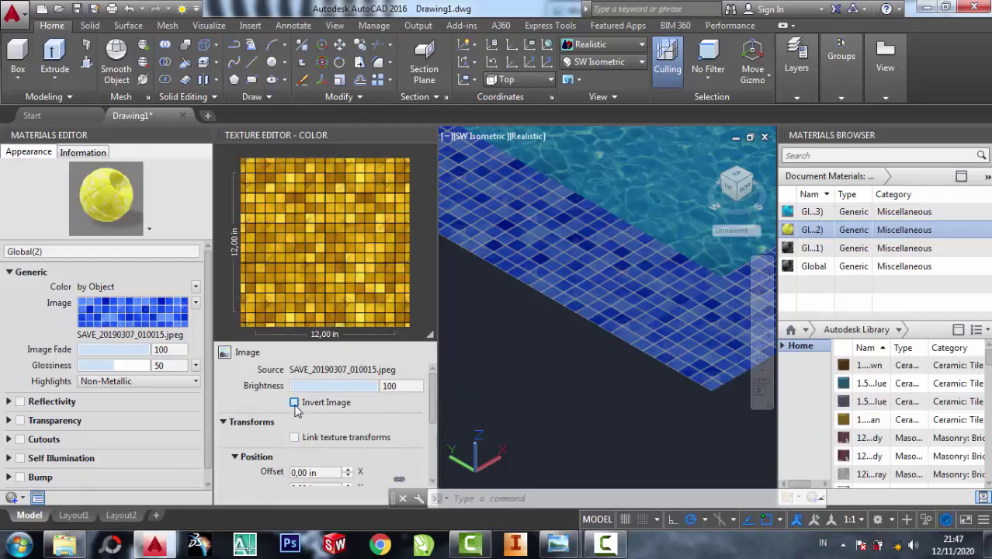
left_click(295, 403)
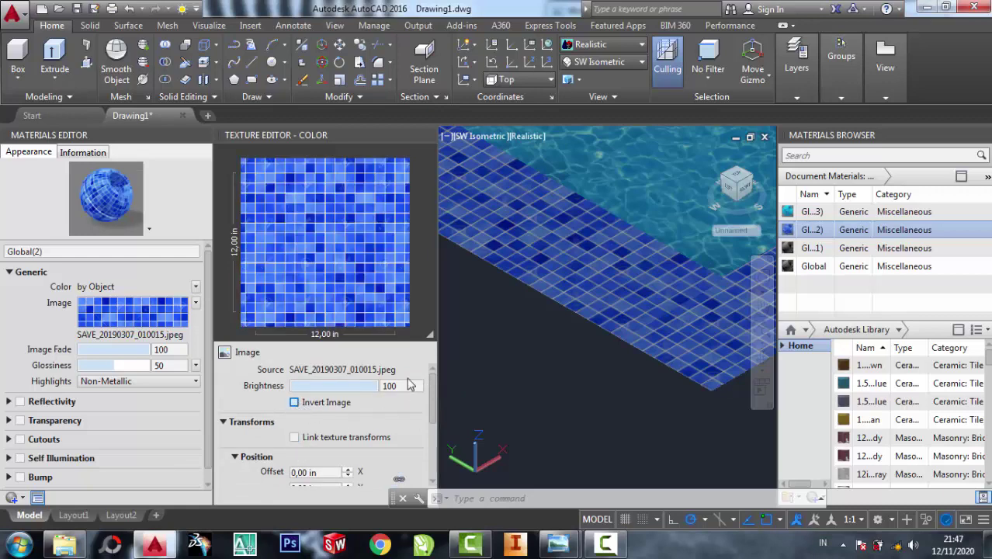
- Set the mosaic texture's sample width to 15 in and zoom in on the tiled pool edge
left_click_drag(432, 406, 435, 440)
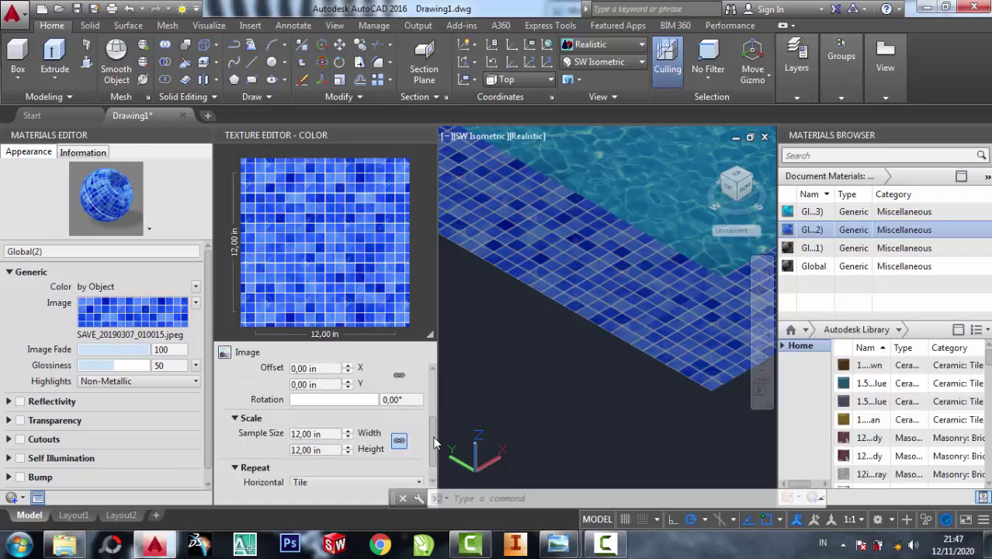
left_click(326, 447)
left_click(324, 433)
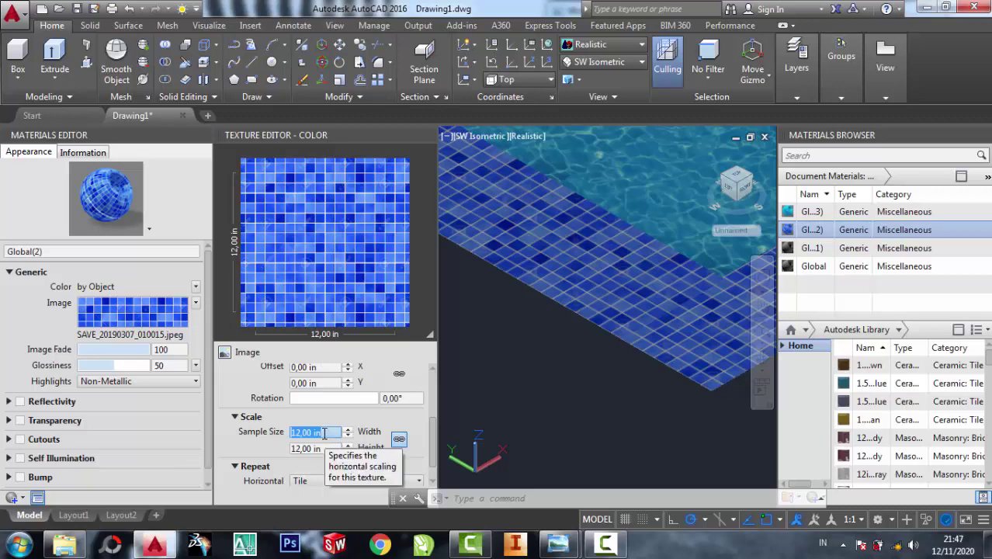
type("15")
key("Tab")
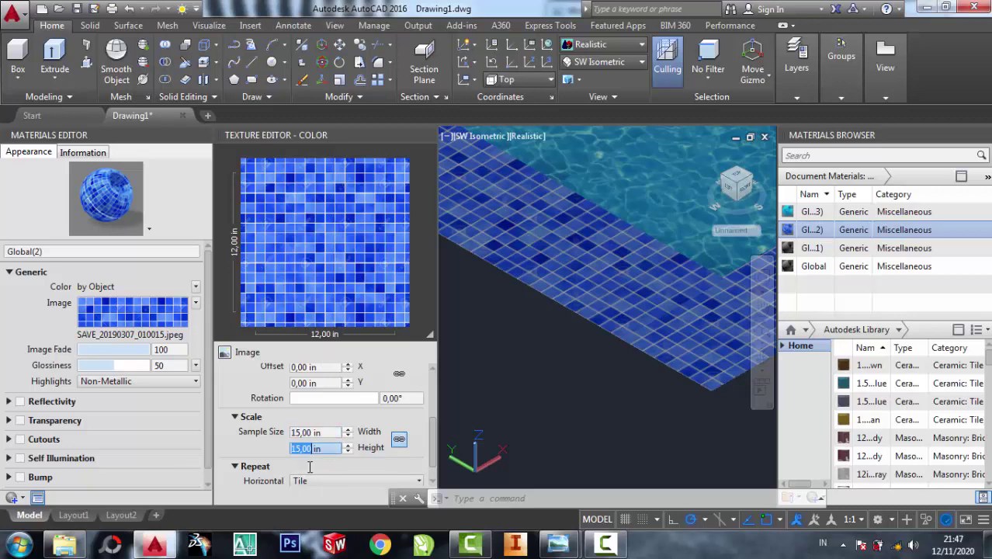
key("Return")
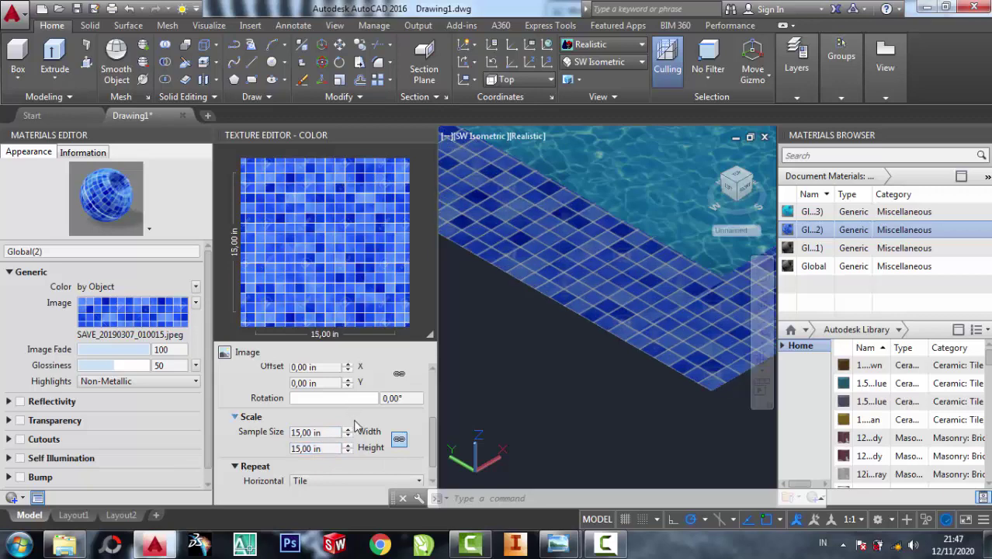
left_click(582, 408)
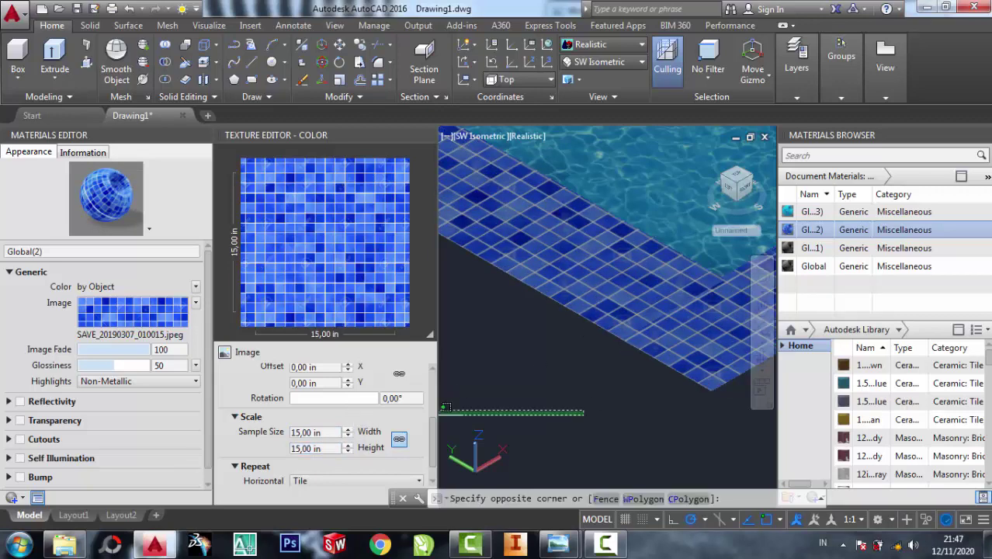
scroll(582, 408, "up", 2)
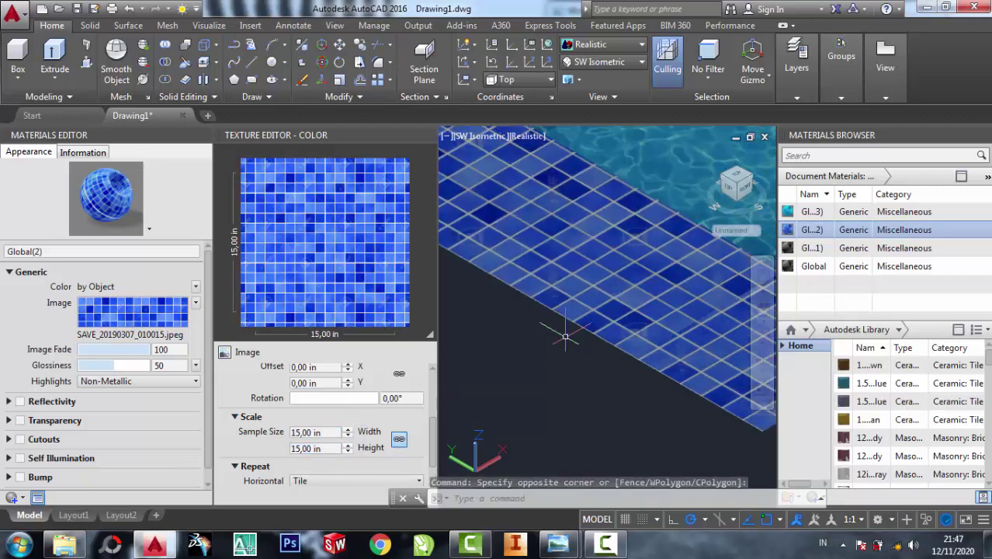
mouse_move(564, 332)
middle_mouse_down()
mouse_move(596, 373)
mouse_move(630, 315)
middle_mouse_up()
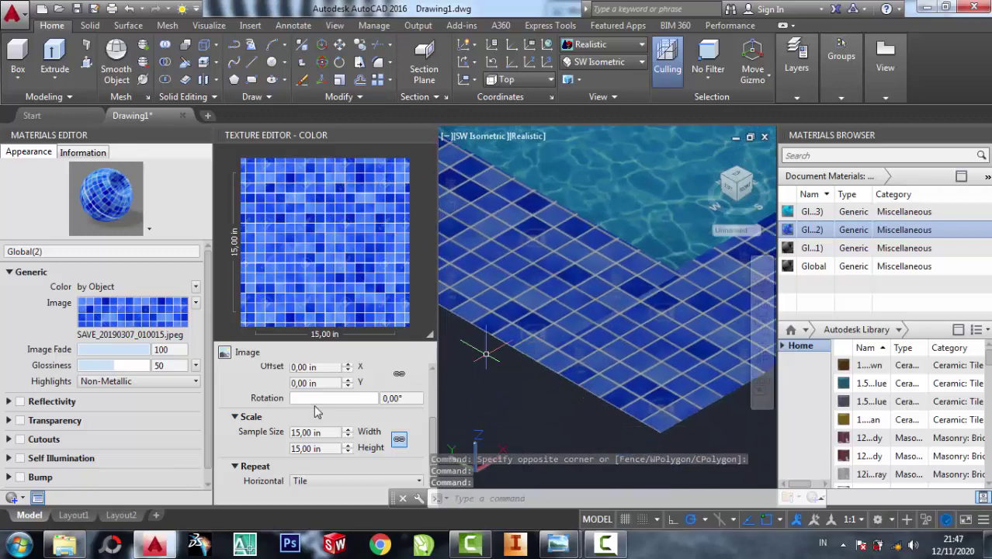
- Try 5 in and then 20 in sample sizes for the mosaic texture
double_click(328, 433)
type("5")
key("Return")
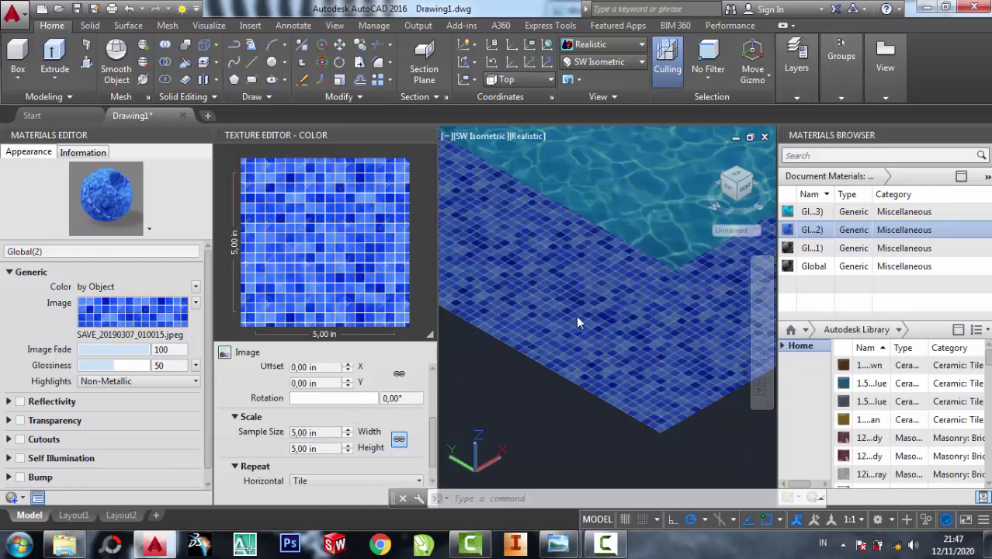
double_click(325, 431)
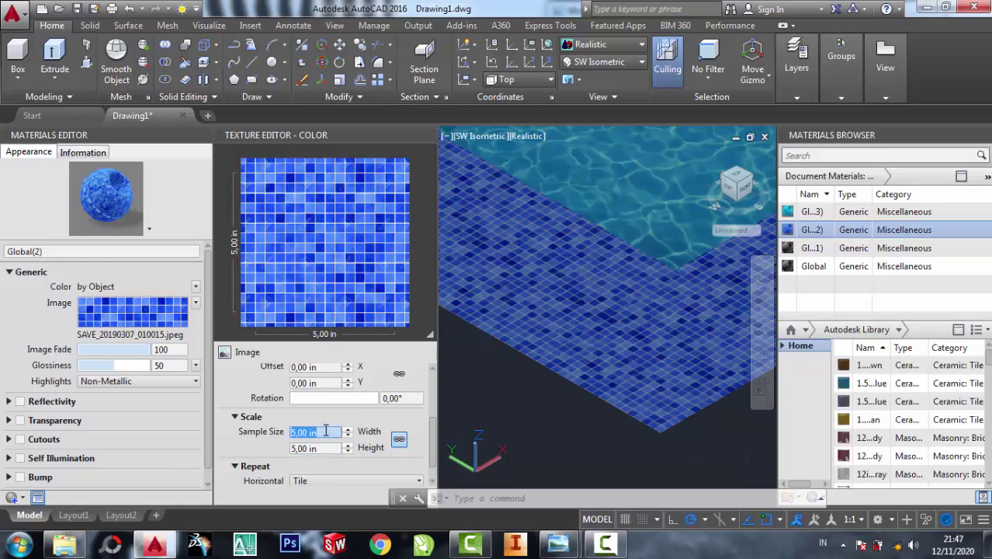
type("20")
key("Return")
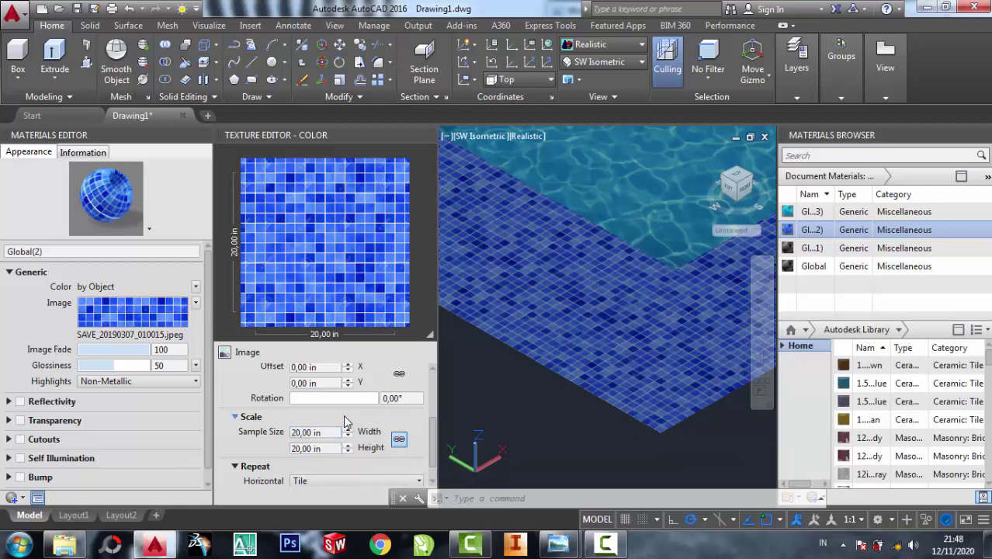
left_click(518, 408)
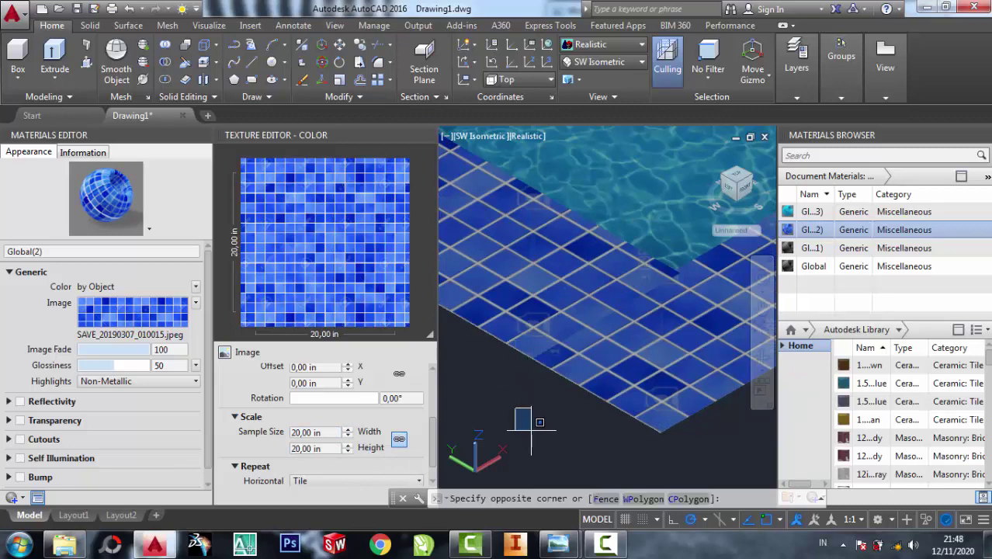
scroll(532, 416, "down", 2)
scroll(531, 411, "down", 2)
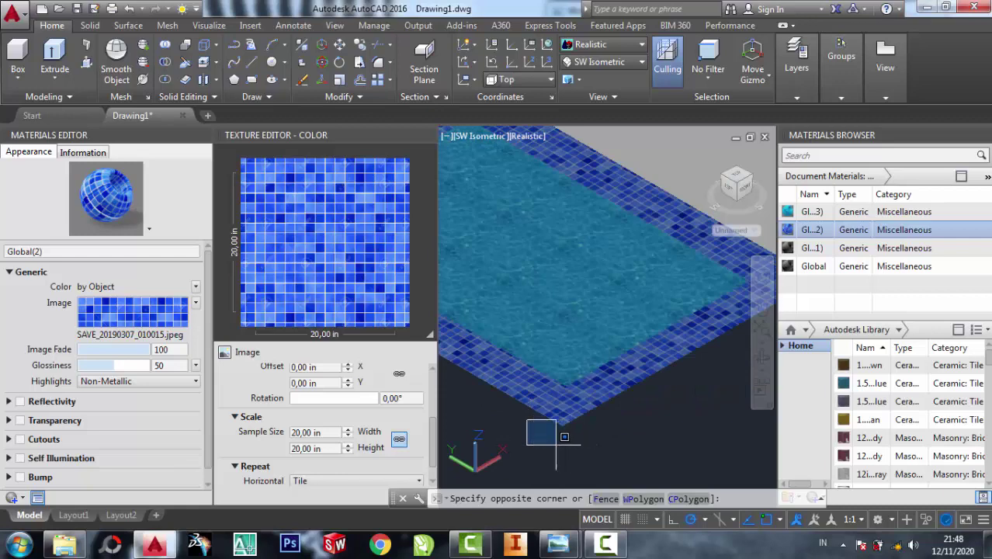
left_click(540, 430)
scroll(543, 423, "up", 2)
scroll(550, 426, "up", 2)
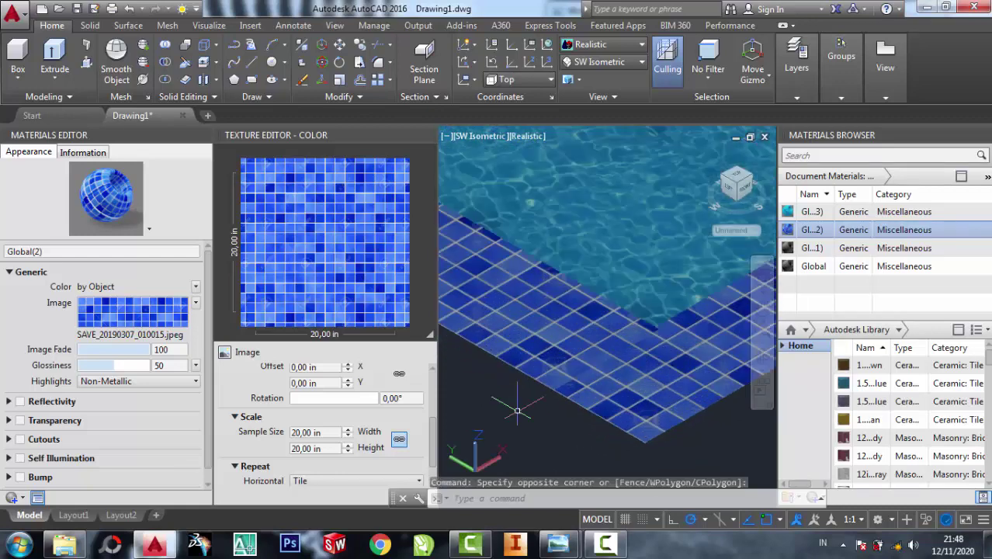
- Set the mosaic sample size back to 15 in and cancel the pending selection
left_click(329, 448)
left_click(327, 432)
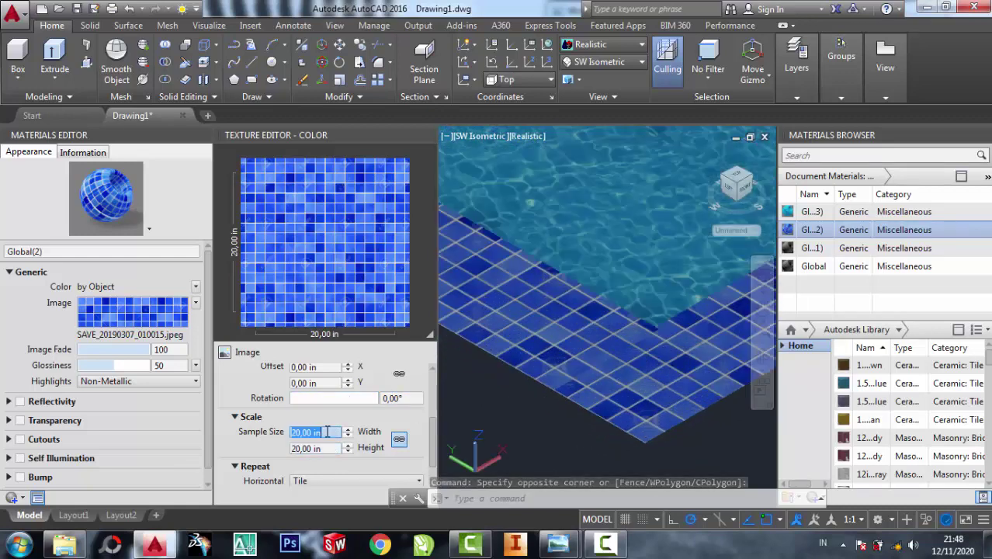
type("15")
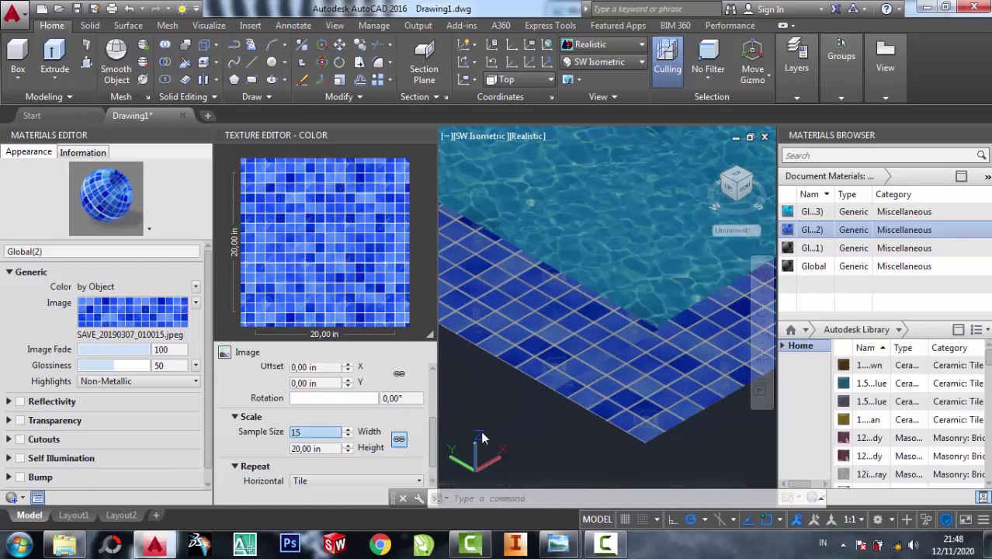
left_click(454, 409)
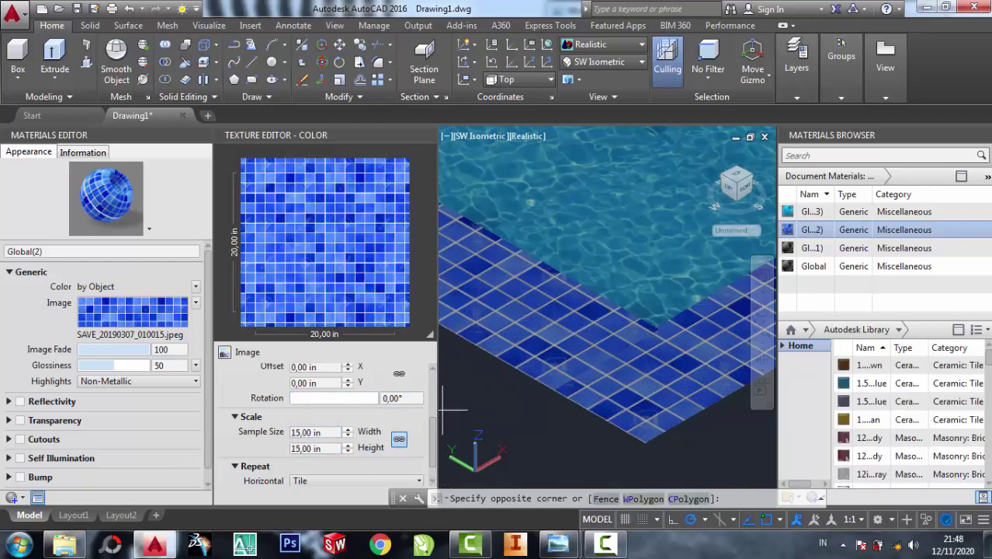
key("Escape")
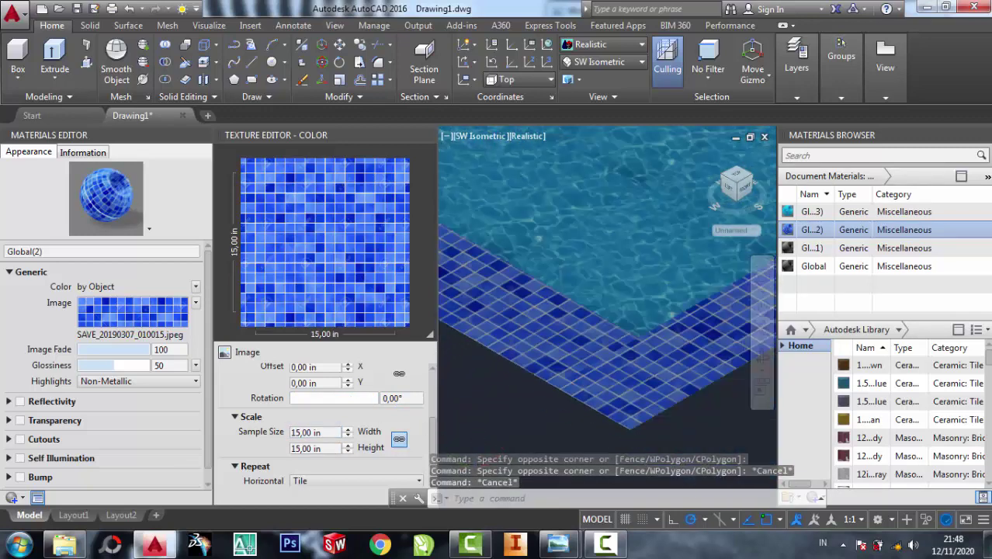
scroll(589, 310, "down", 5)
scroll(589, 310, "up", 3)
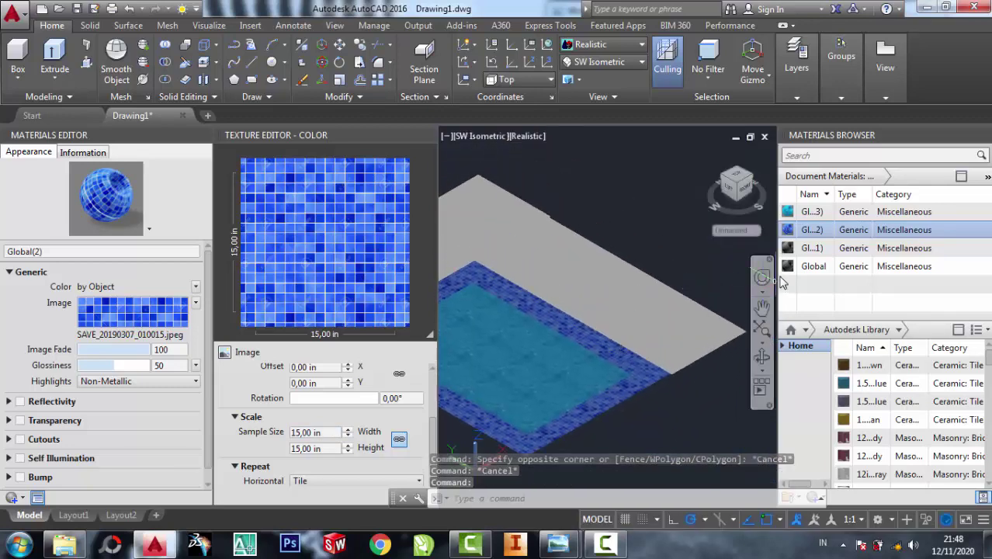
- Load the green grass image SAVE_20190306_202445.jpeg into the Global(1) material
left_click(788, 249)
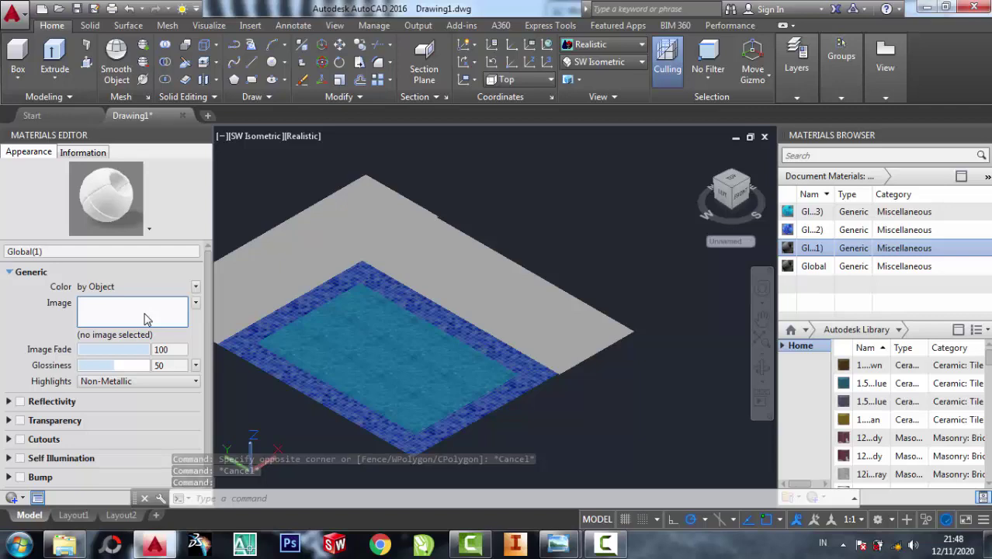
left_click(145, 318)
left_click(654, 177)
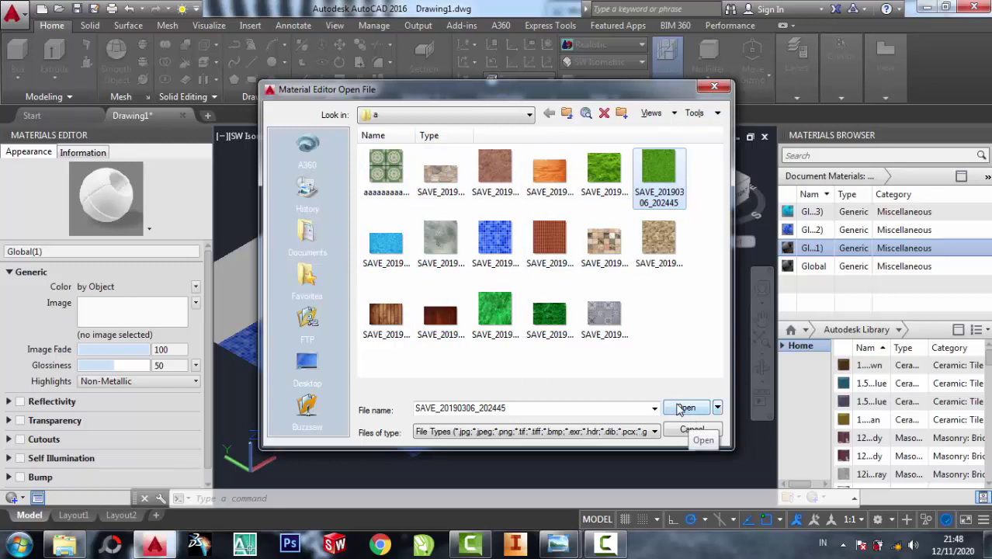
left_click(676, 409)
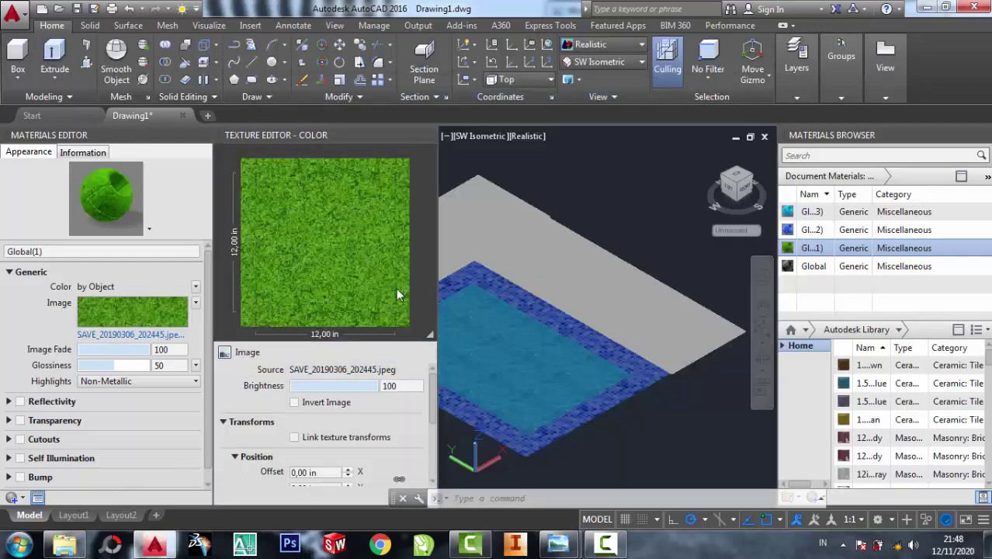
left_click(649, 229)
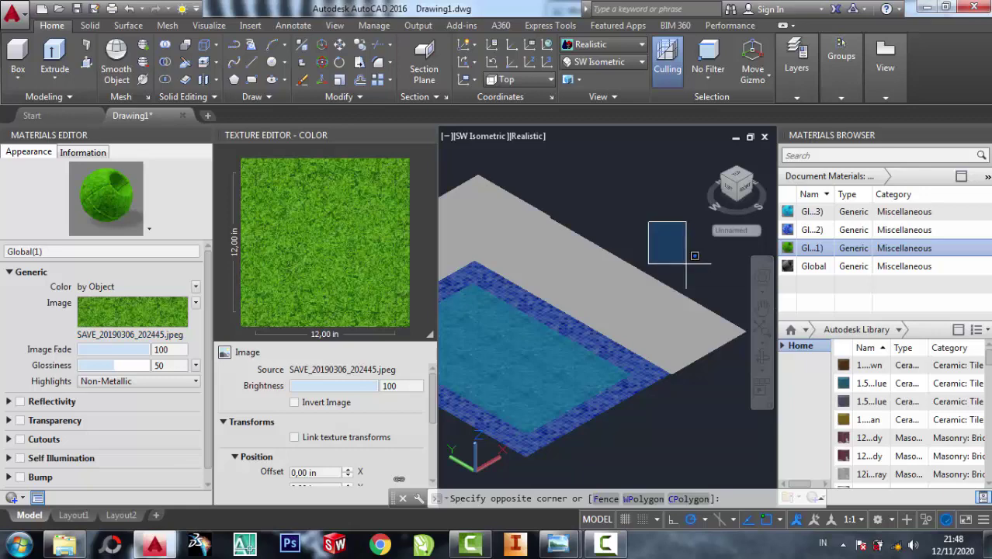
- Select the grey slab around the pool and apply the Global(1) grass material to it
scroll(668, 242, "up", 2)
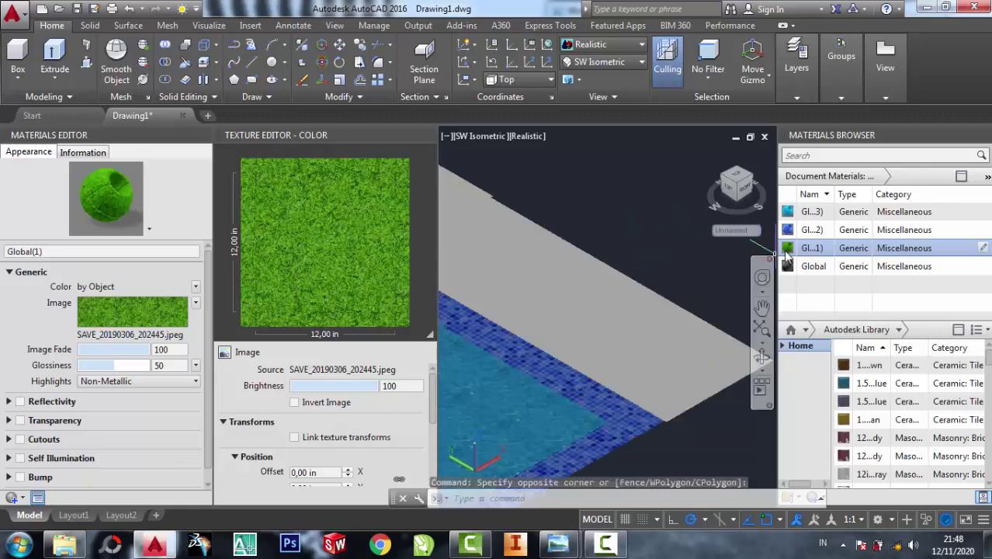
left_click(542, 313)
left_click_drag(608, 215, 609, 216)
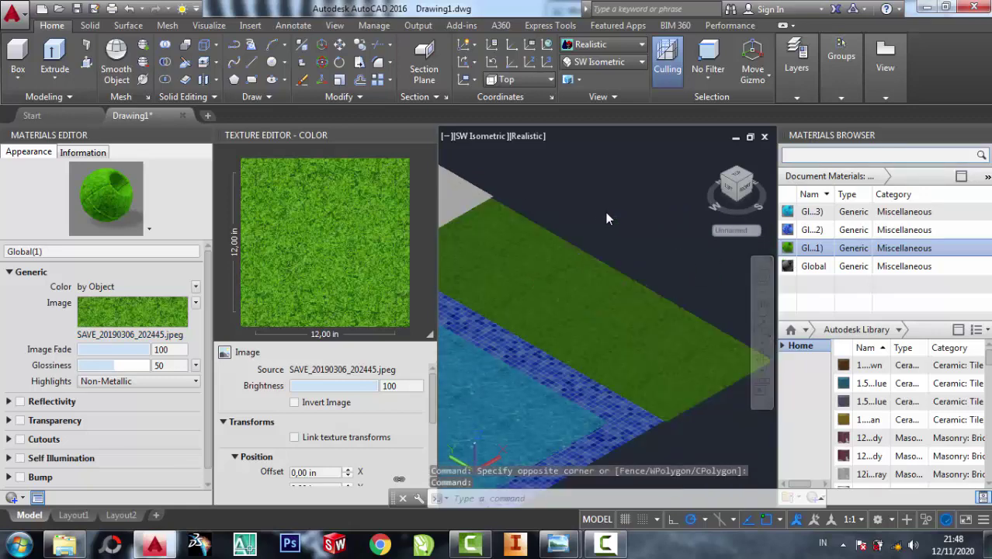
scroll(657, 228, "up", 2)
scroll(658, 228, "up", 2)
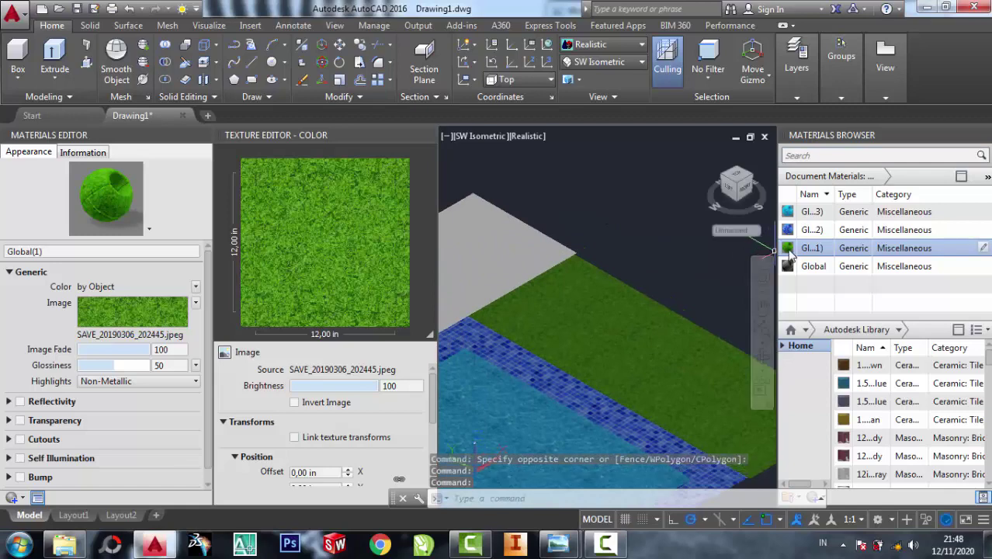
left_click_drag(786, 257, 501, 263)
- Select the grass slab and zoom in to inspect the grass texture
left_click(612, 228)
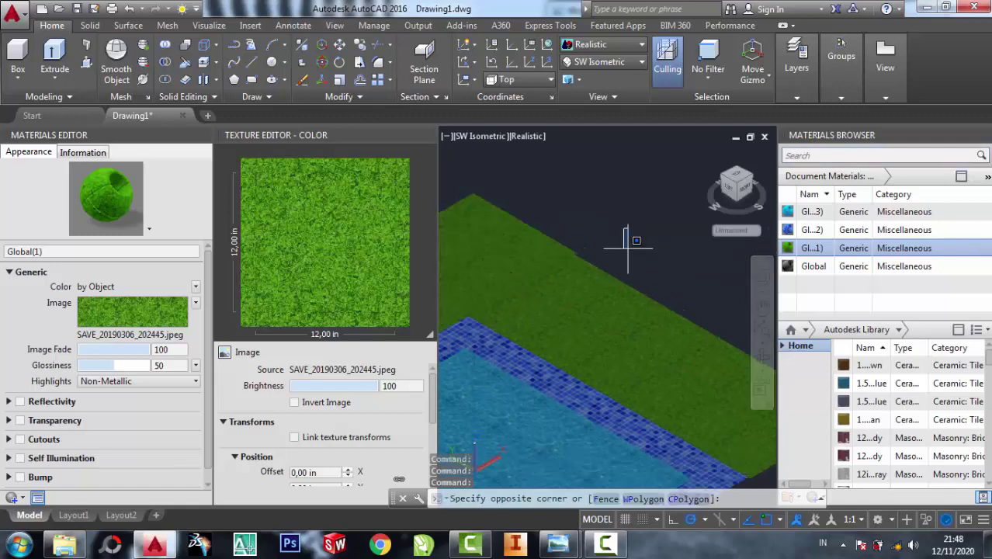
middle_click_drag(610, 340, 609, 294)
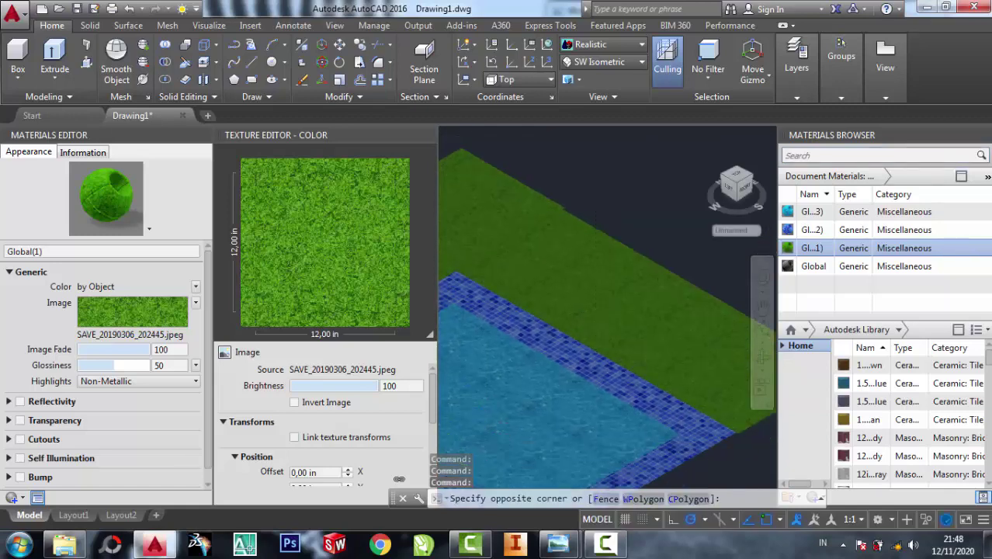
left_click(629, 221)
scroll(628, 221, "up", 2)
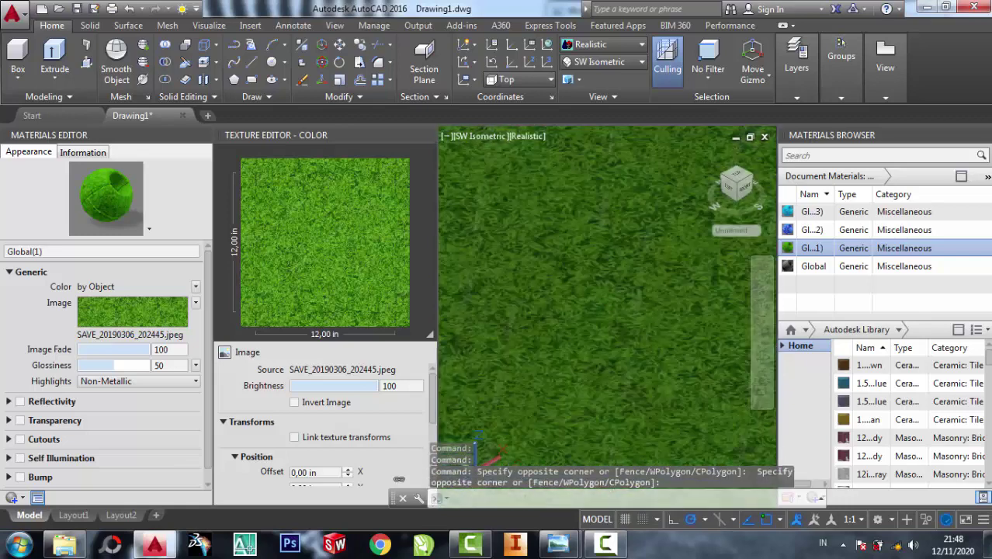
middle_click_drag(613, 243, 592, 289)
scroll(592, 289, "up", 2)
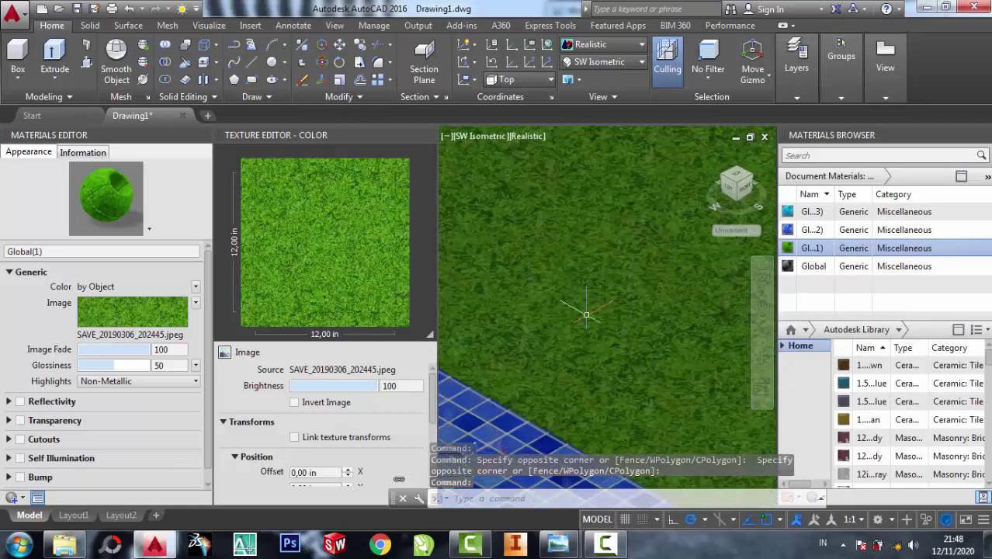
scroll(450, 376, "up", 1)
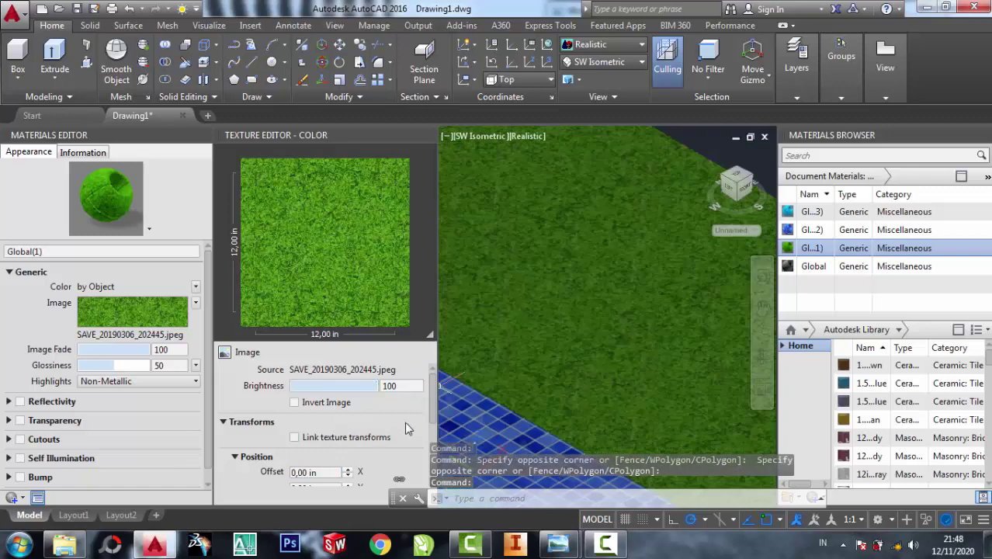
- Set the grass texture's sample size to 20 in and check the slab
left_click_drag(433, 391, 433, 424)
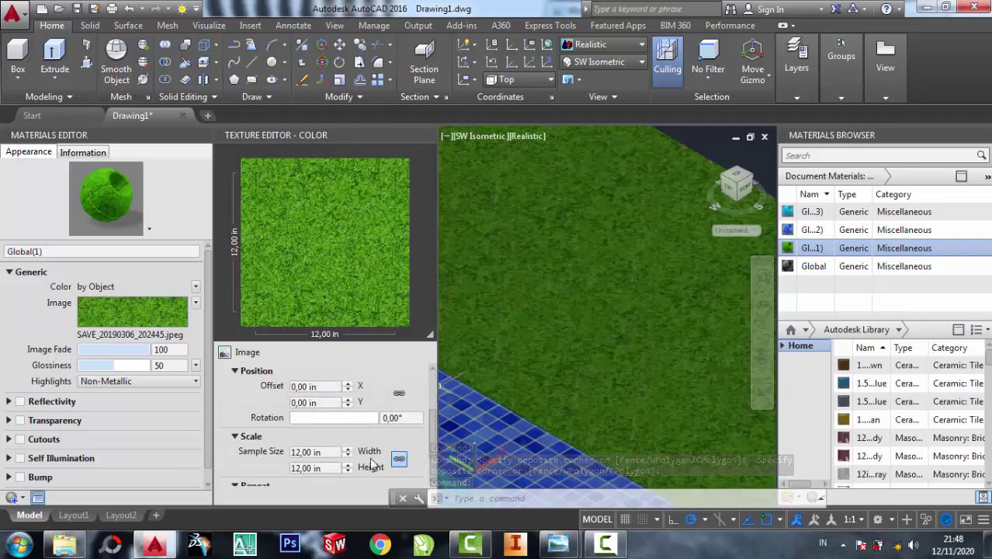
double_click(330, 452)
type("20")
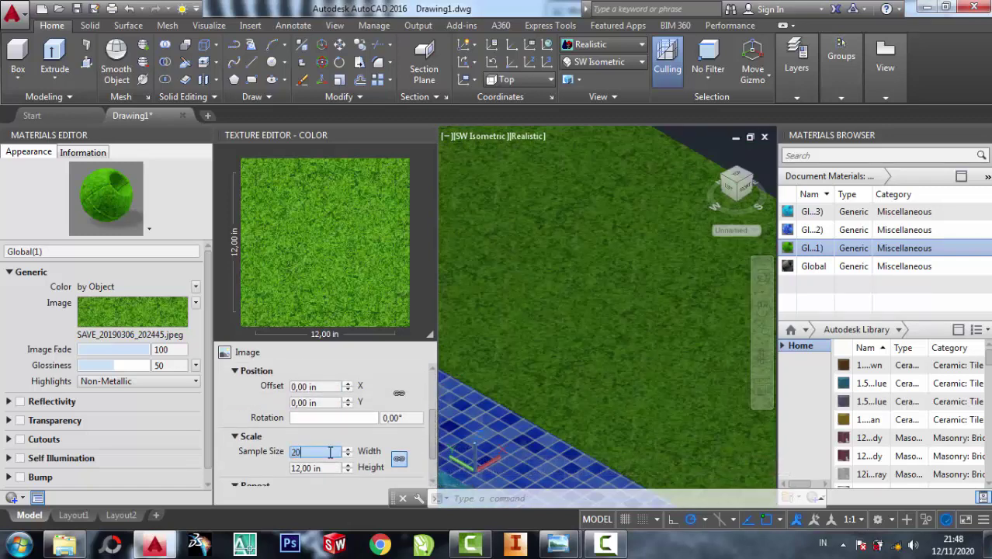
key("Return")
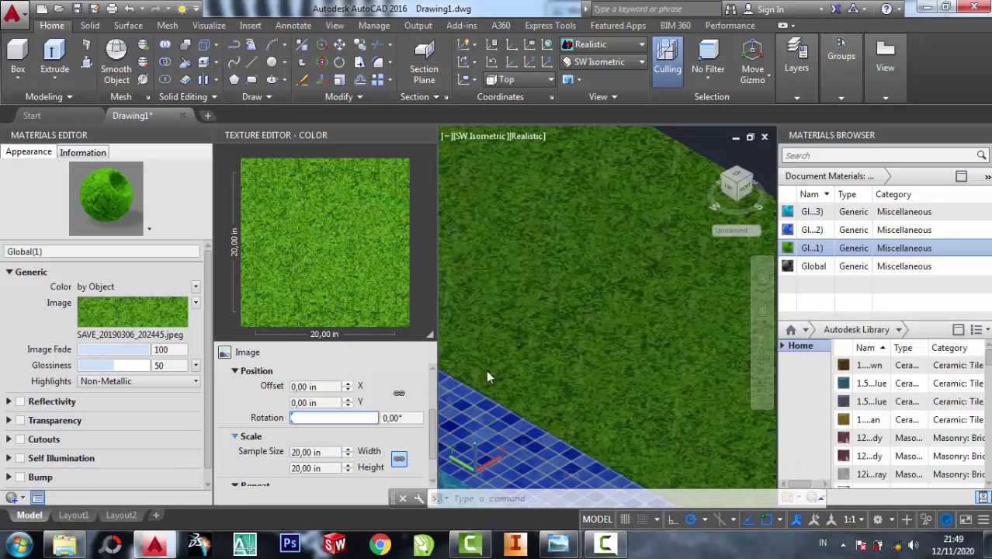
left_click(643, 208)
scroll(643, 208, "down", 2)
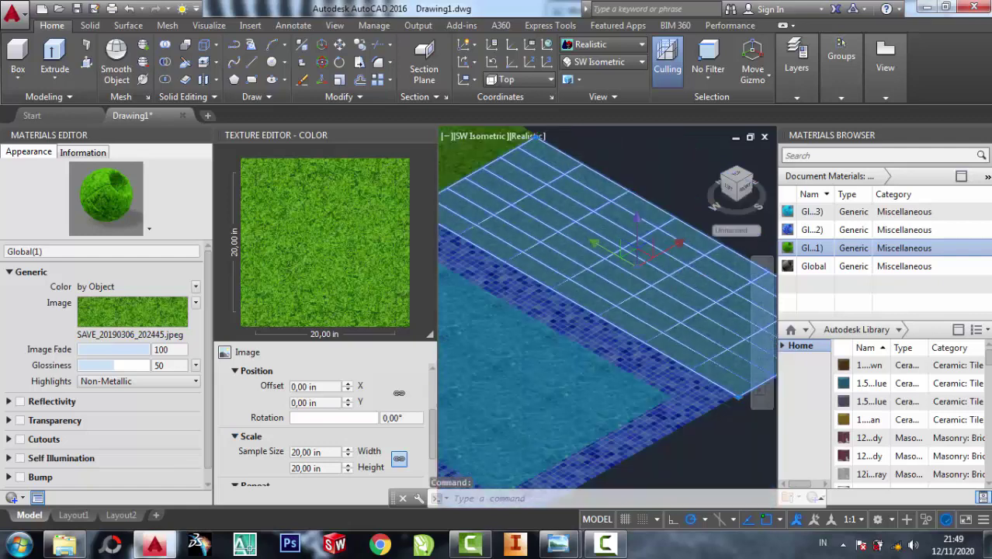
left_click(696, 454)
key("Escape")
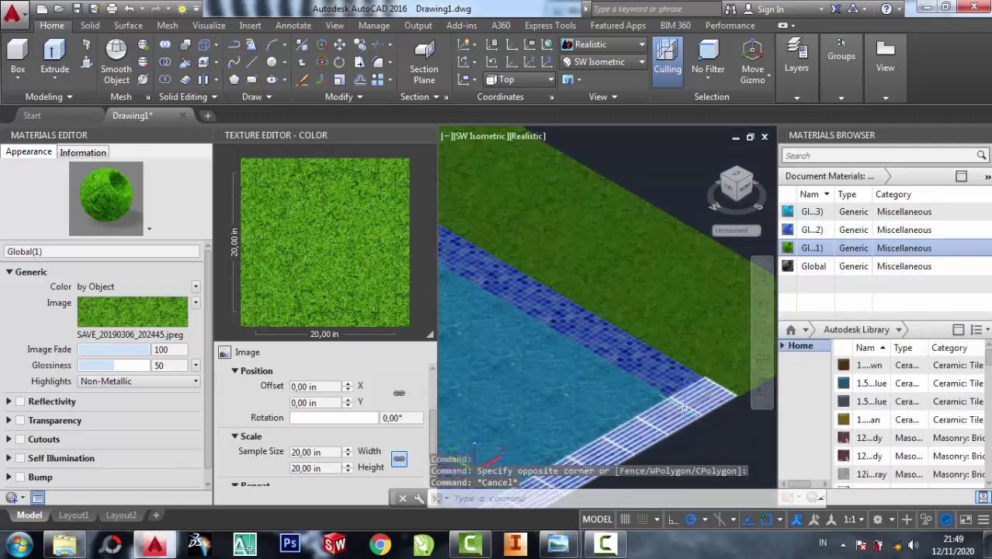
scroll(681, 405, "down", 2)
scroll(681, 405, "down", 3)
scroll(502, 186, "up", 5)
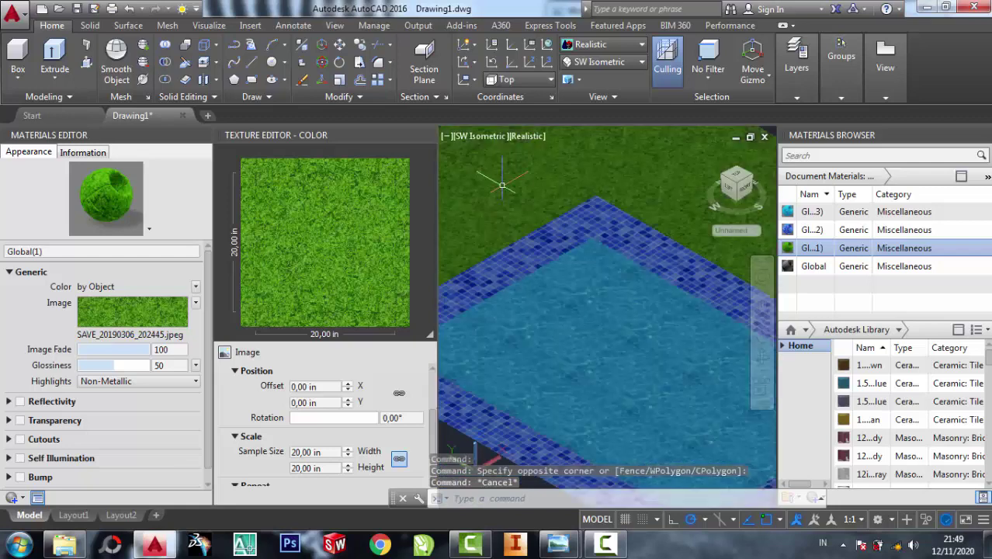
scroll(502, 185, "up", 2)
scroll(502, 186, "up", 2)
scroll(502, 185, "up", 1)
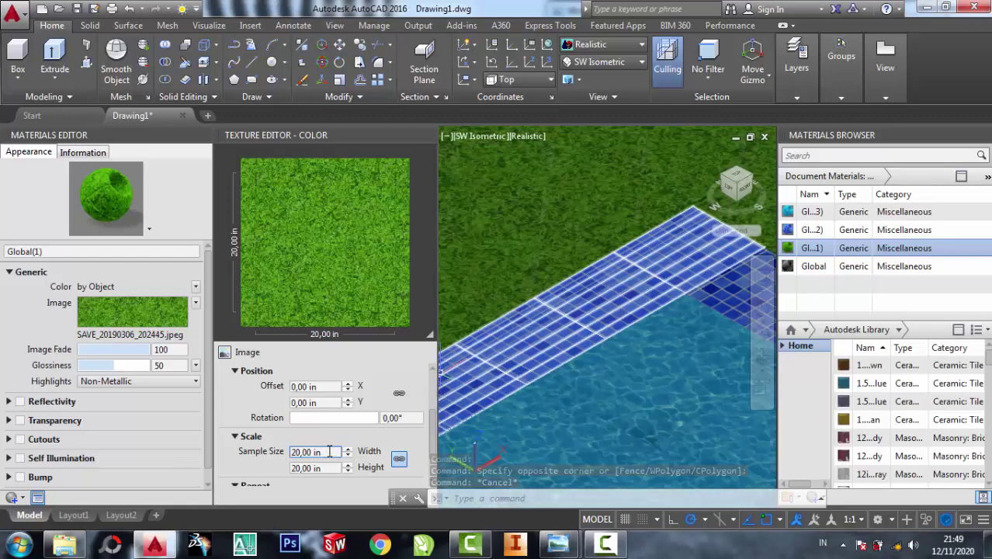
- Change the grass sample width to 30 in, then clear the slab selection
left_click_drag(328, 451, 281, 451)
left_click(323, 454)
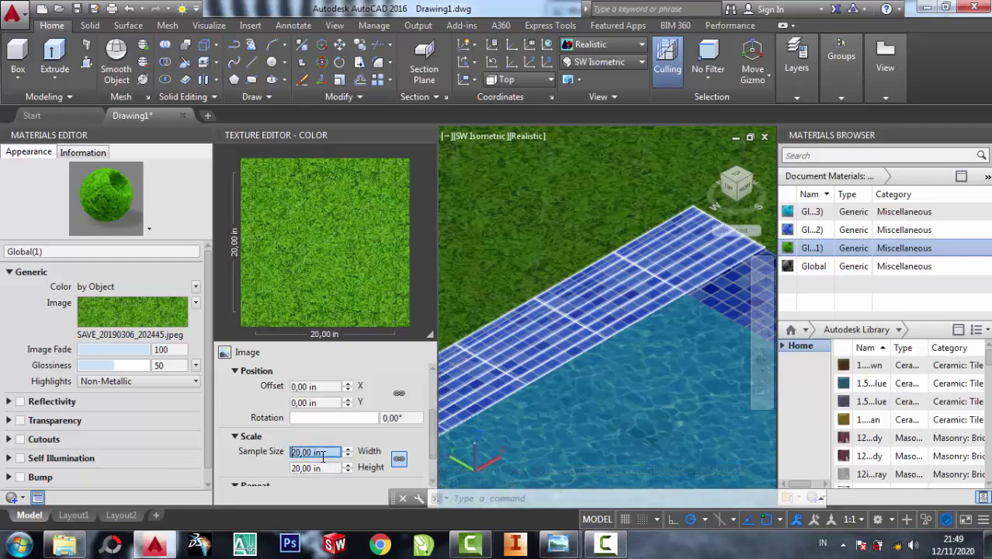
mouse_move(314, 452)
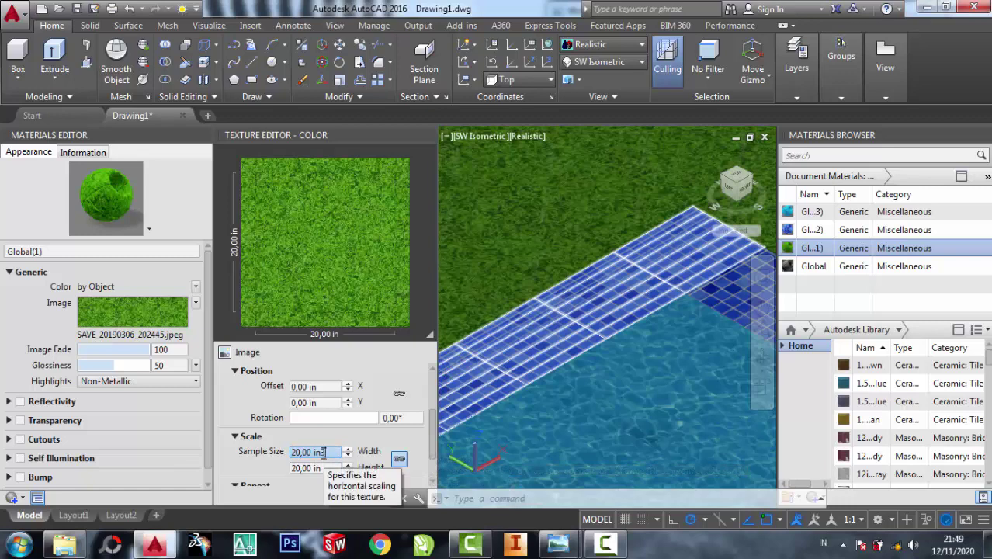
type("30")
left_click_drag(340, 451, 279, 451)
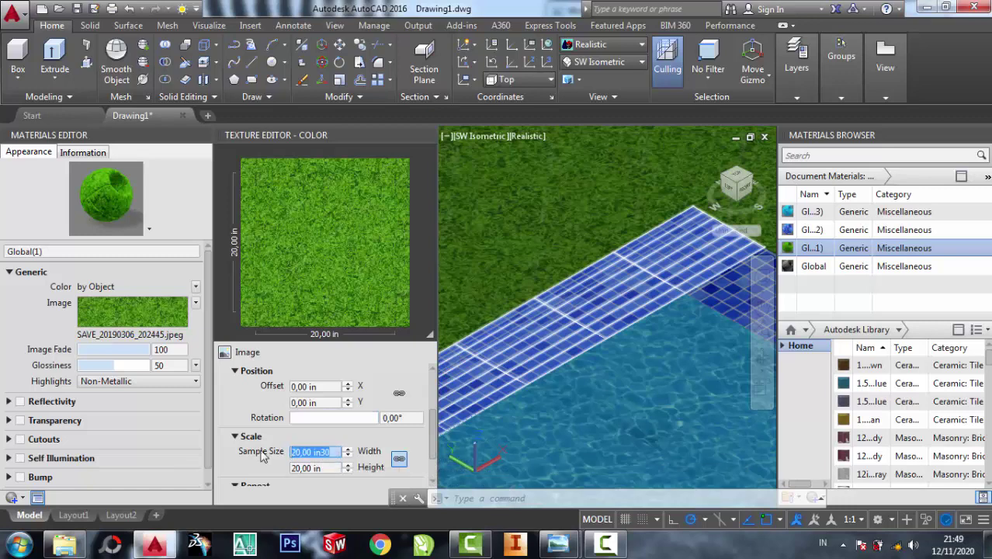
type("30")
key("Return")
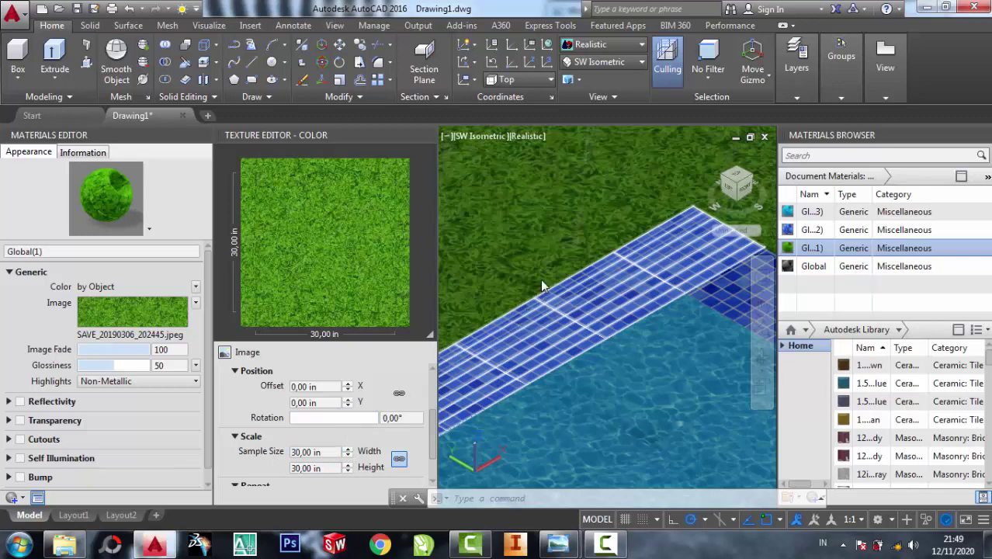
scroll(540, 334, "up", 3)
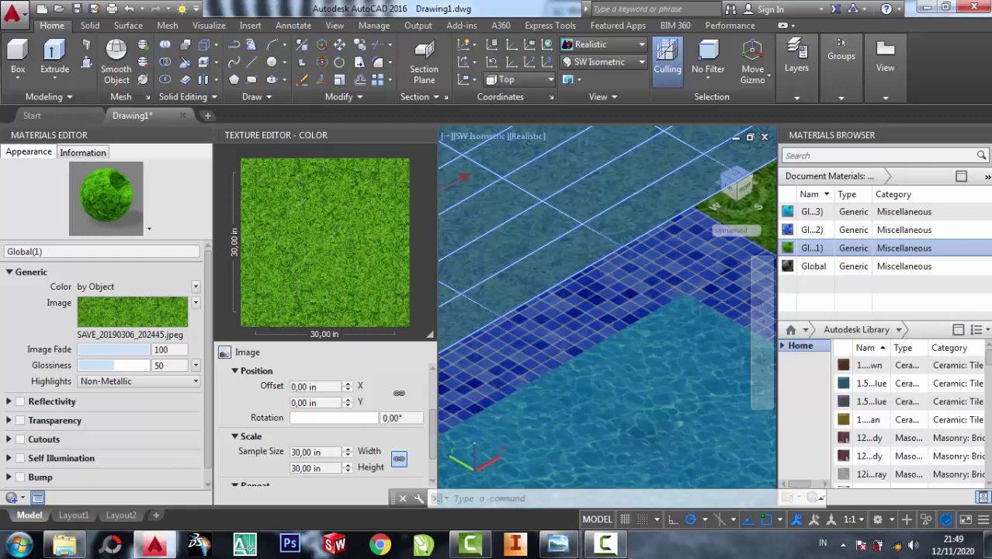
scroll(481, 218, "down", 2)
scroll(497, 248, "down", 2)
scroll(505, 267, "down", 2)
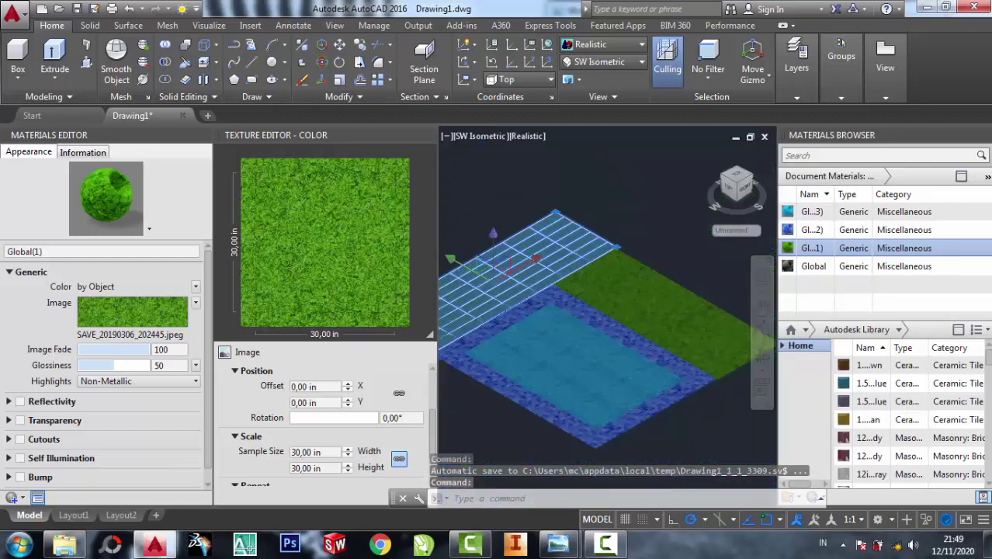
key("Escape")
scroll(650, 248, "up", 2)
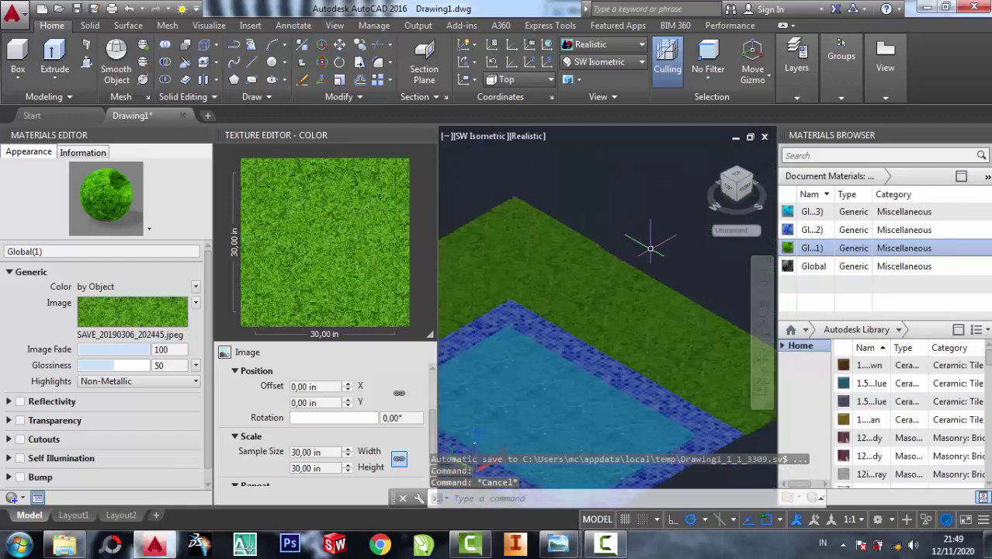
scroll(650, 248, "up", 2)
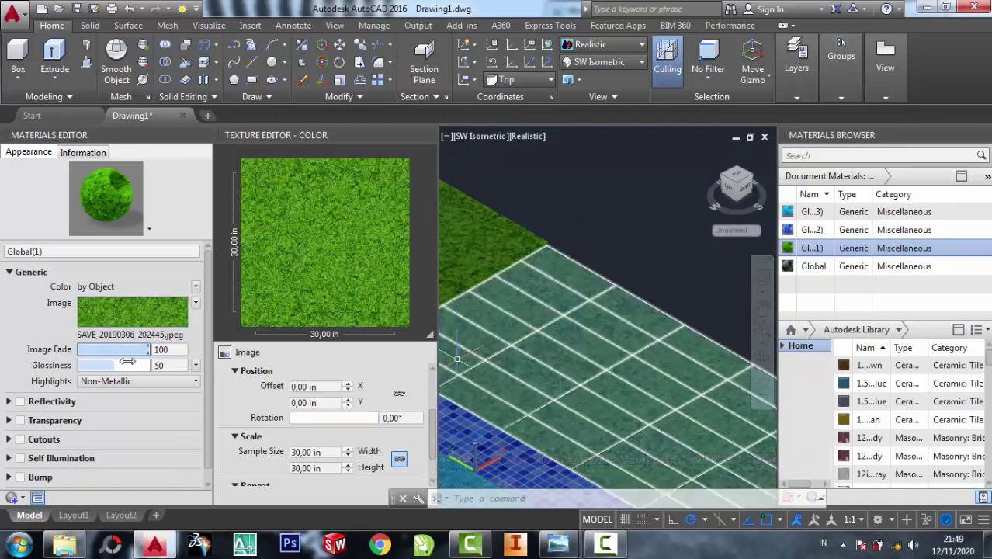
- Set the Global(1) grass material's glossiness to 52 after overshooting to 67
left_click(610, 208)
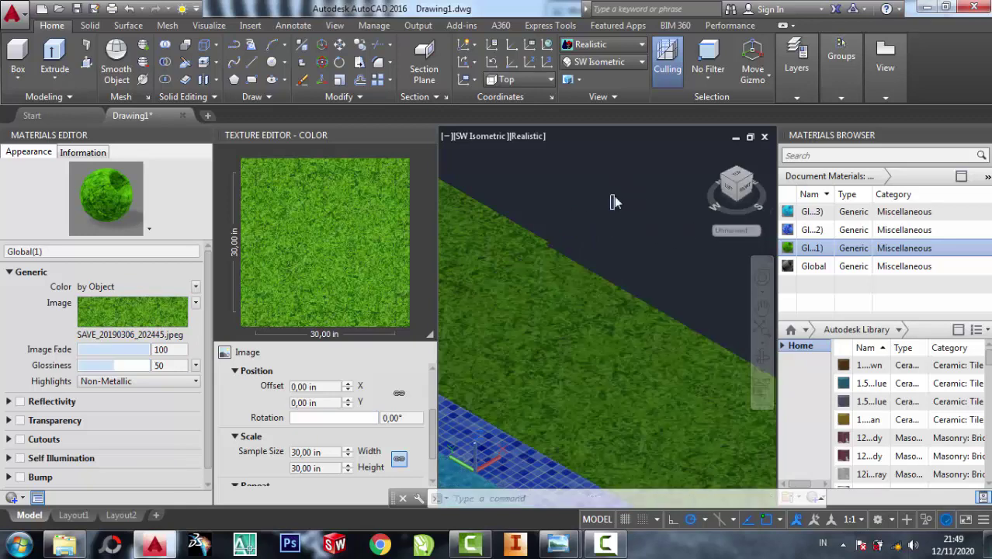
left_click(599, 172)
left_click_drag(109, 365, 132, 366)
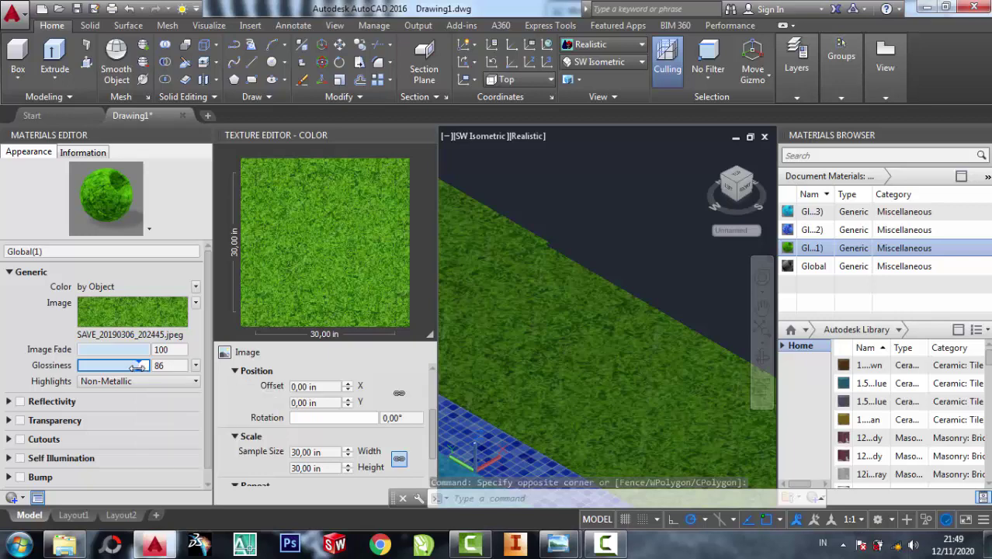
left_click_drag(118, 368, 115, 368)
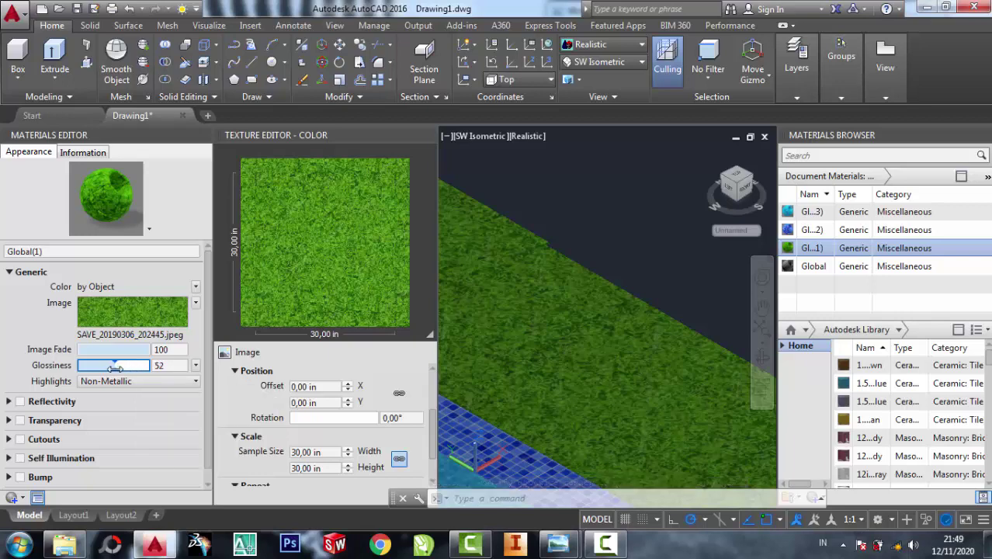
left_click(614, 193)
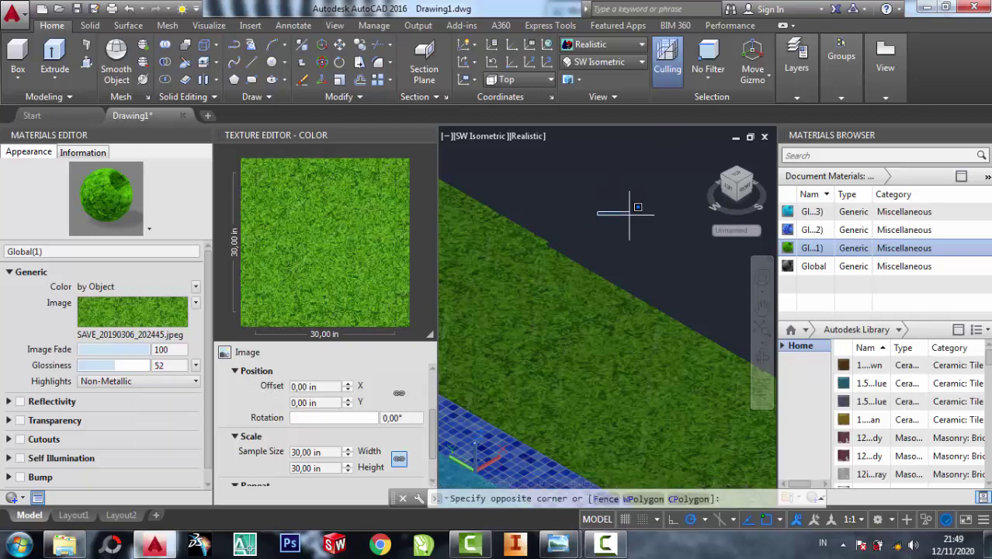
middle_click_drag(586, 217, 600, 155)
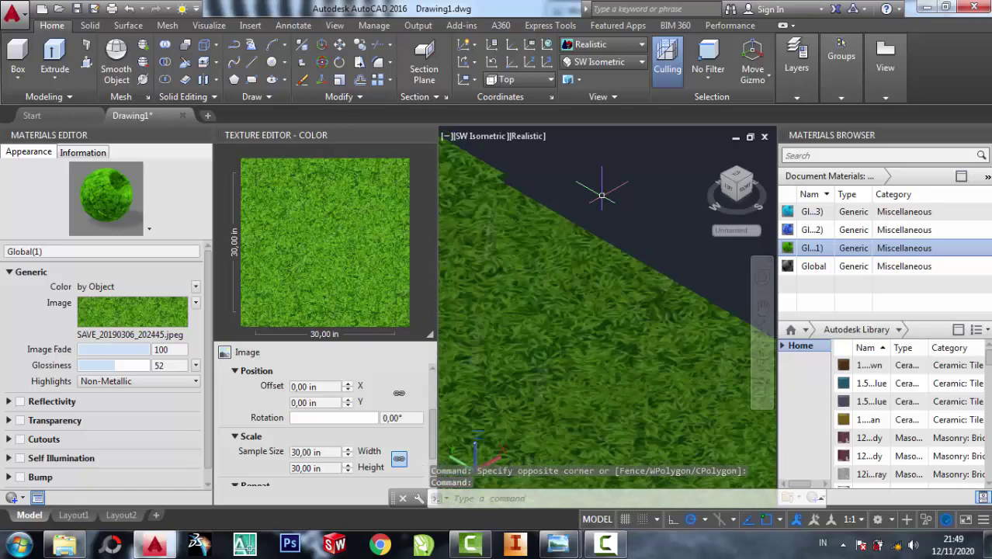
scroll(597, 186, "down", 5)
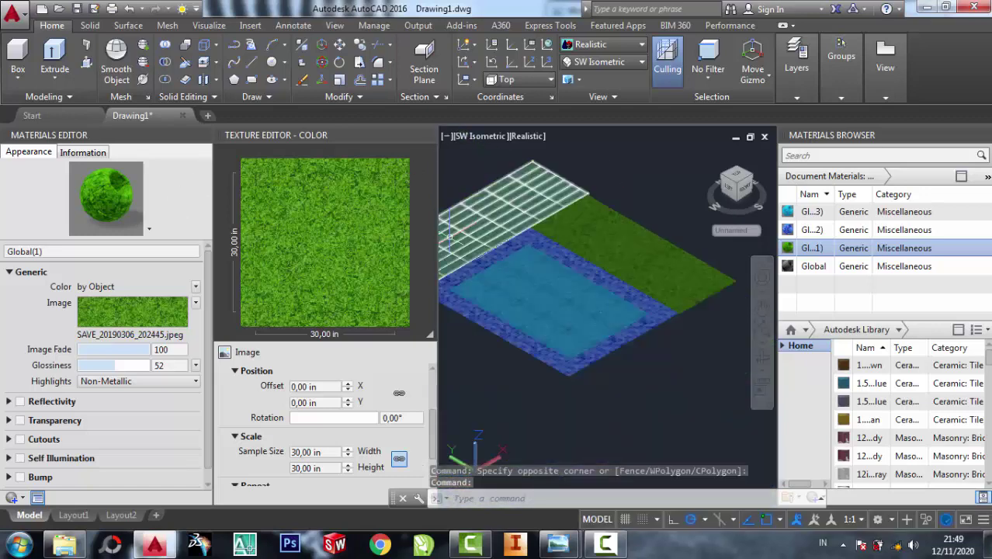
- Close the texture editor and Materials Editor, then zoom in on the pool
left_click(427, 136)
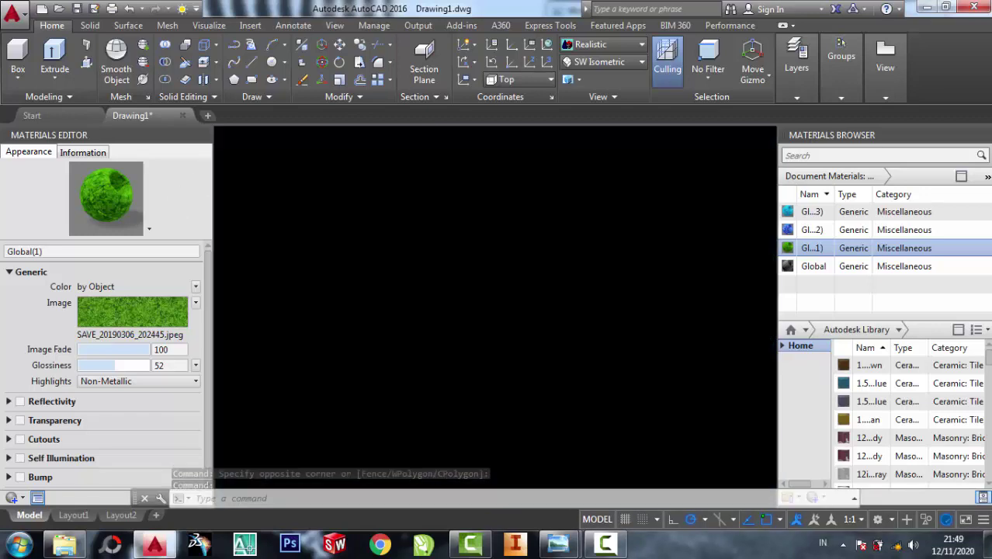
left_click(203, 135)
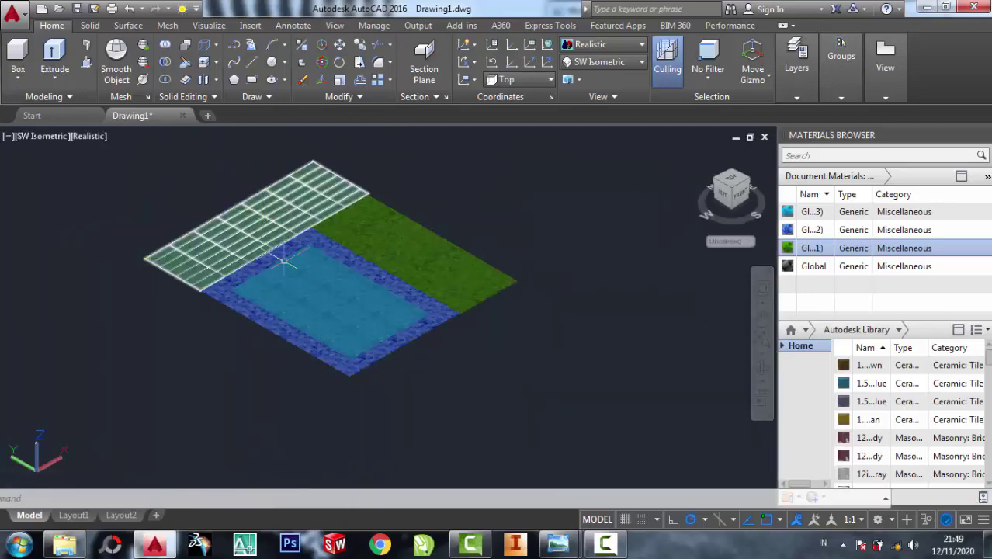
scroll(283, 262, "up", 3)
scroll(283, 264, "up", 3)
scroll(283, 280, "up", 1)
scroll(282, 289, "down", 3)
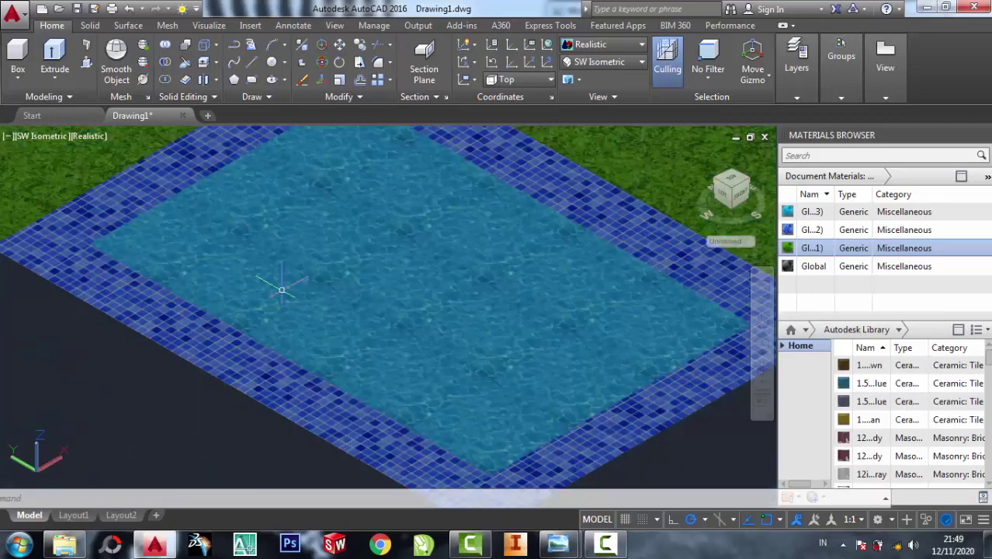
- Pan to inspect the pool corner and grass, then close the Materials Browser
middle_click_drag(189, 284, 277, 298)
scroll(277, 298, "up", 1)
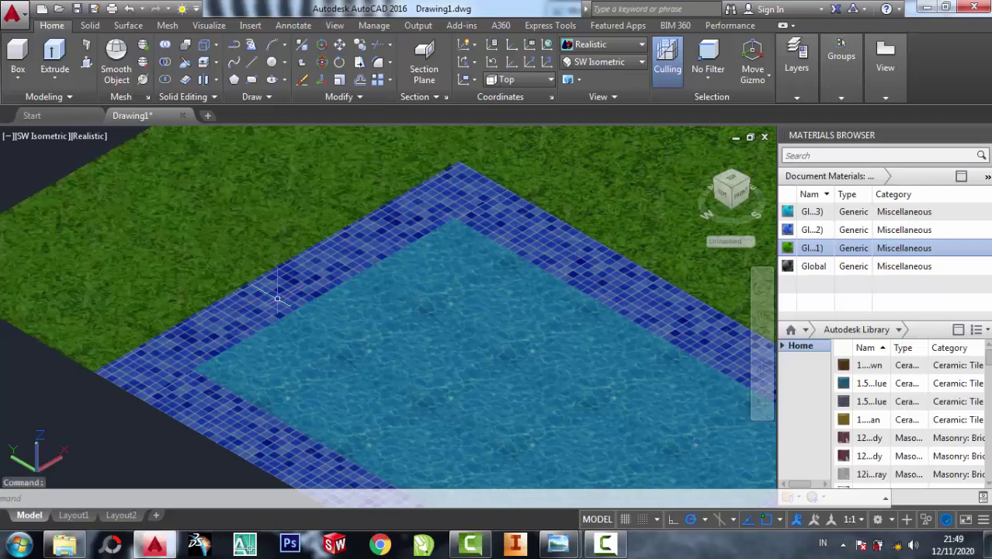
scroll(277, 298, "up", 2)
scroll(199, 303, "down", 2)
scroll(199, 303, "down", 2)
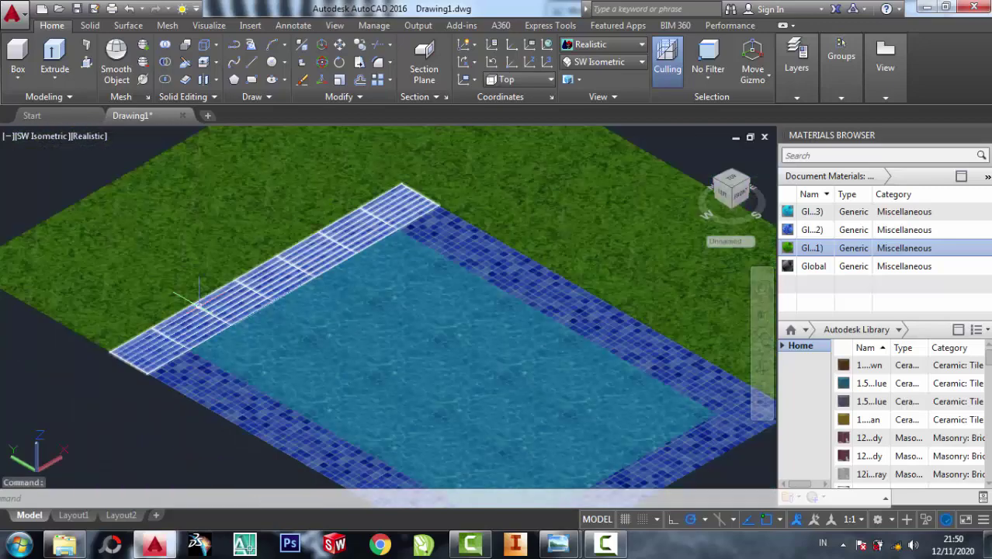
scroll(199, 304, "down", 2)
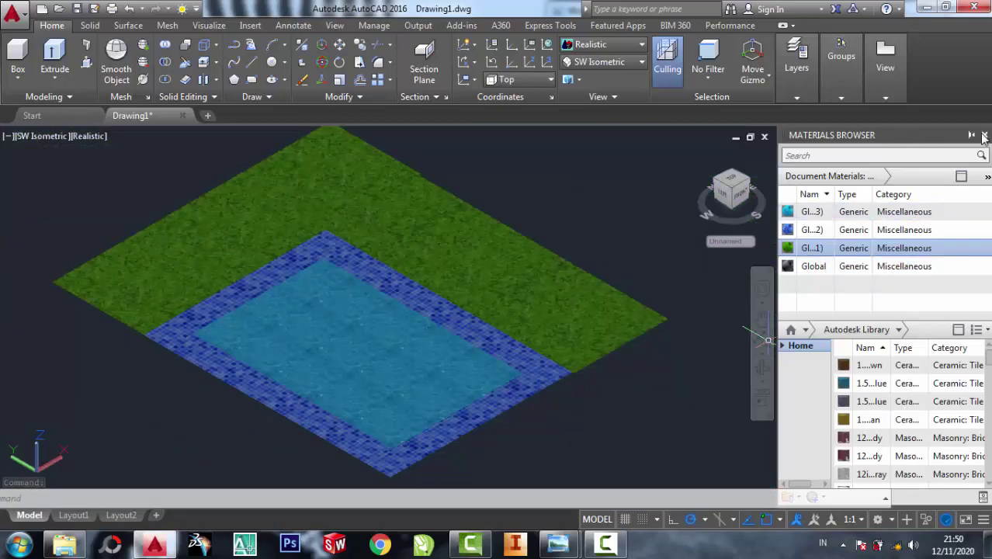
left_click(983, 137)
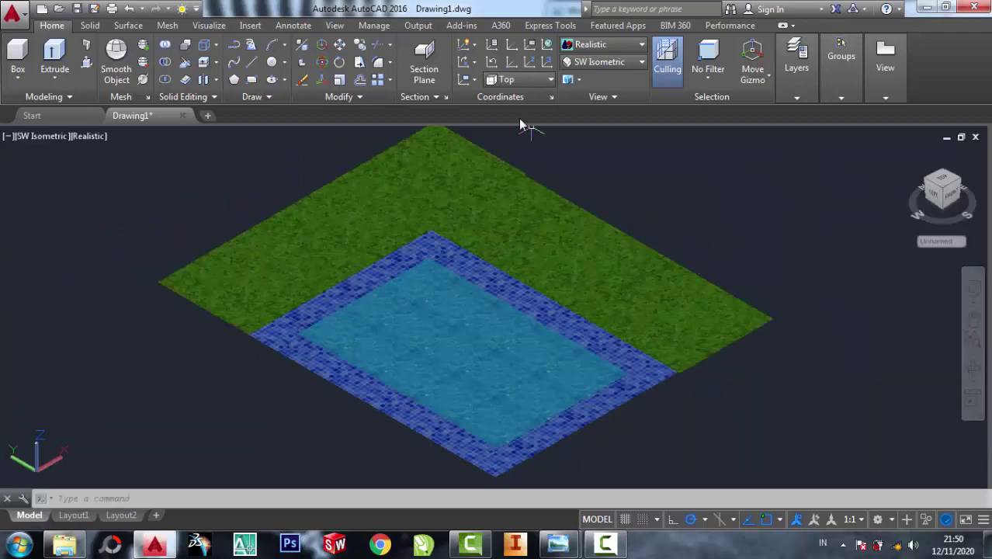
- Turn Sun Status on from the Visualize ribbon to light the pool scene
left_click(383, 28)
left_click(332, 27)
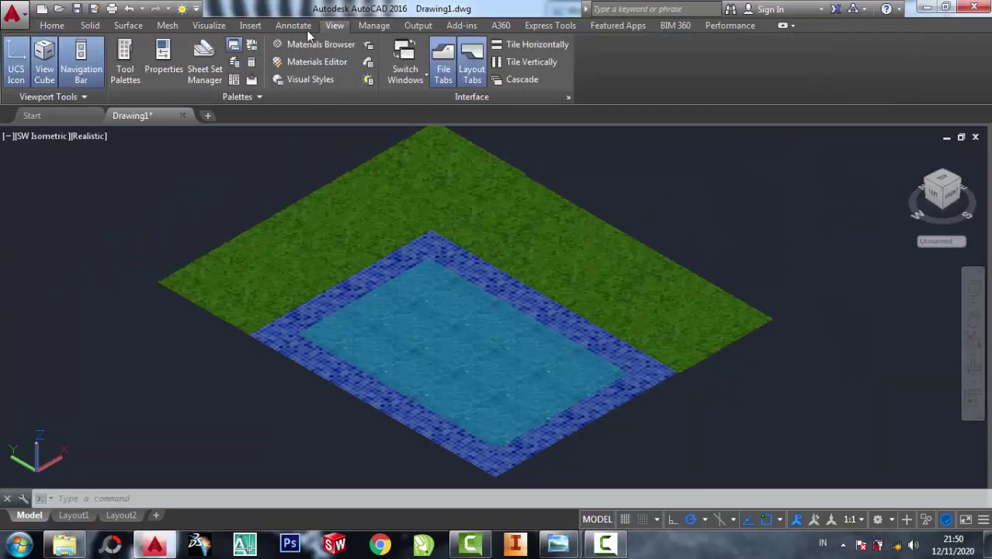
left_click(293, 26)
left_click(252, 28)
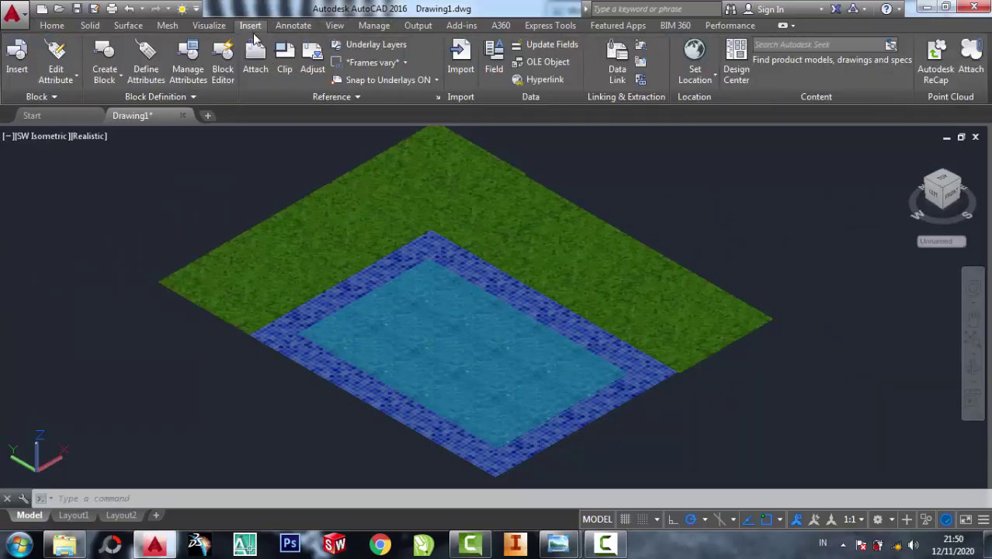
left_click(209, 26)
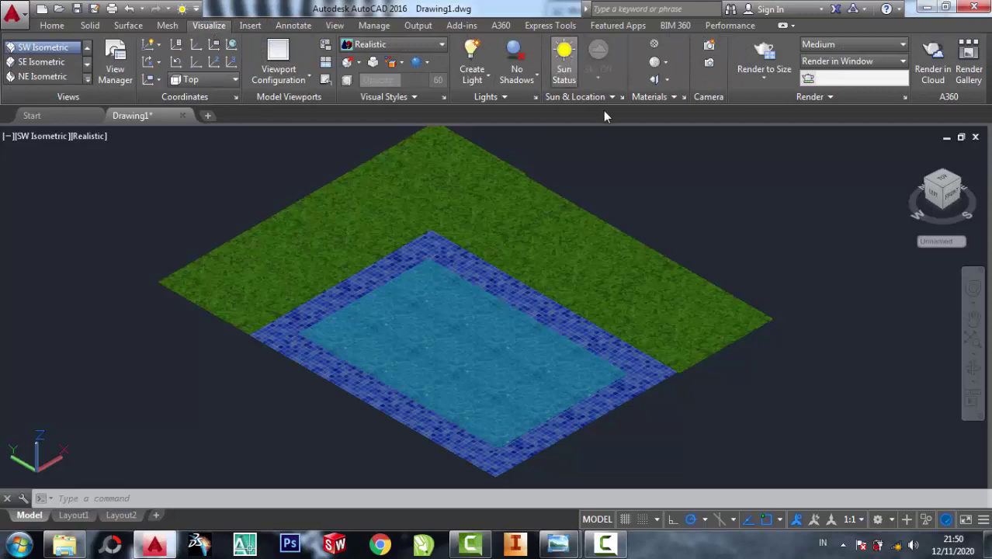
left_click(531, 273)
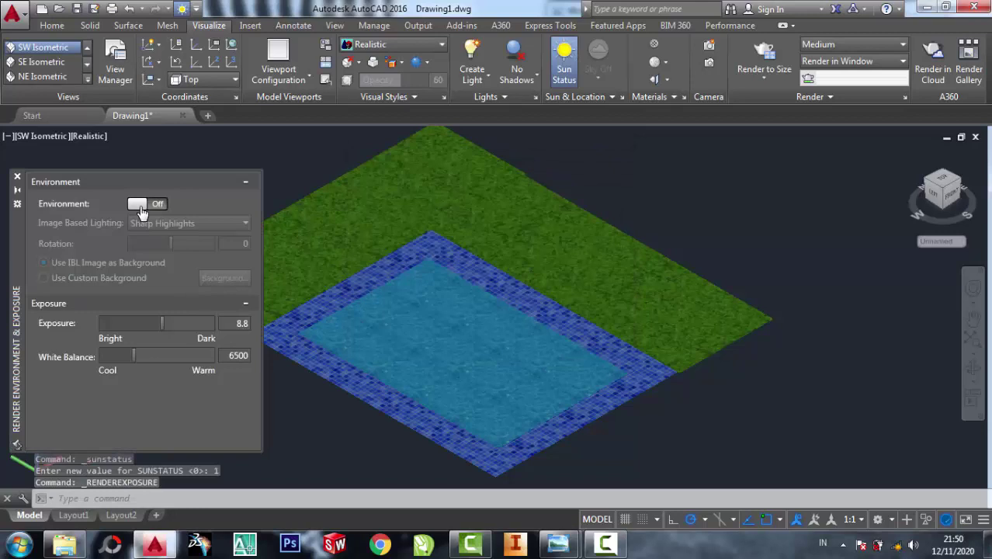
- Switch environment lighting on, rotate it to -16.19, and set exposure to about 7.9
left_click(156, 206)
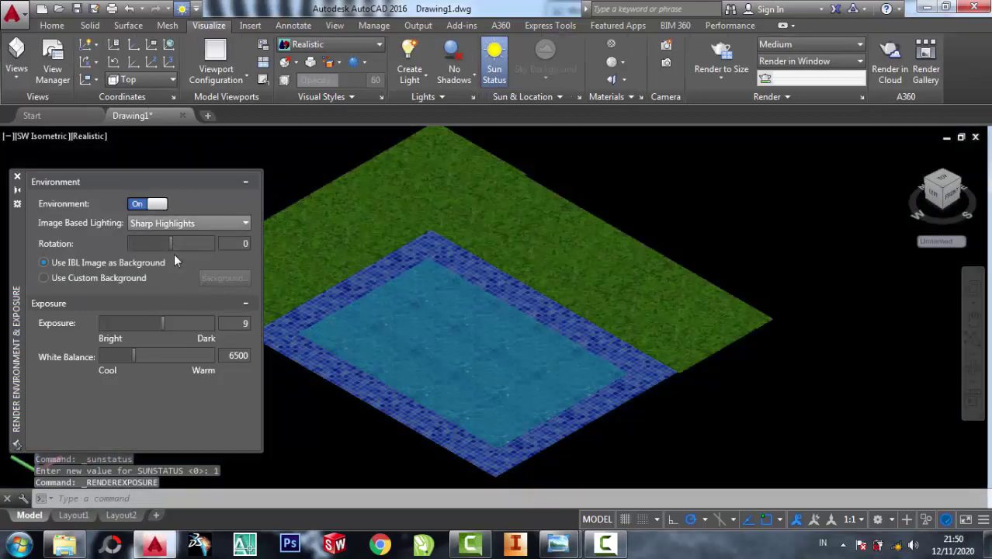
left_click_drag(170, 244, 166, 243)
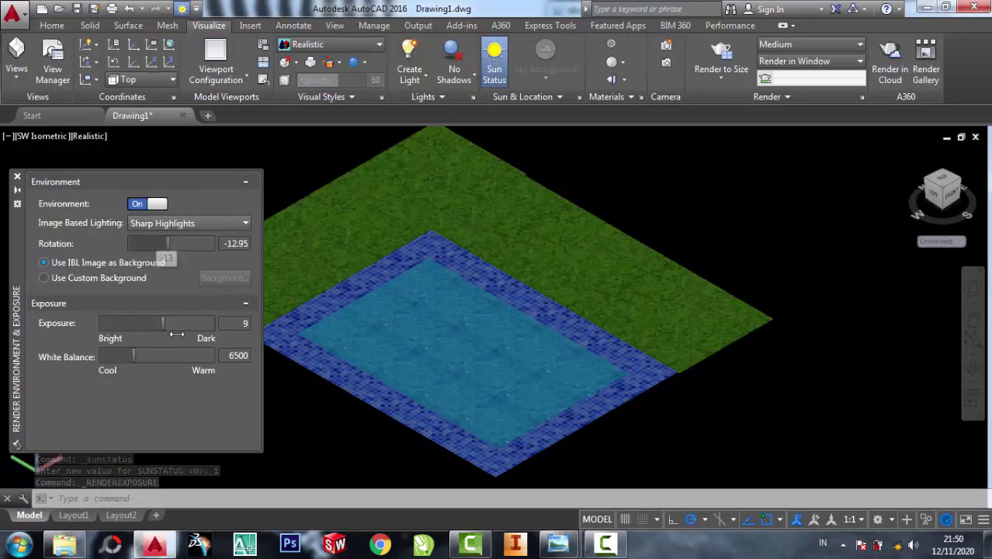
left_click_drag(163, 323, 155, 325)
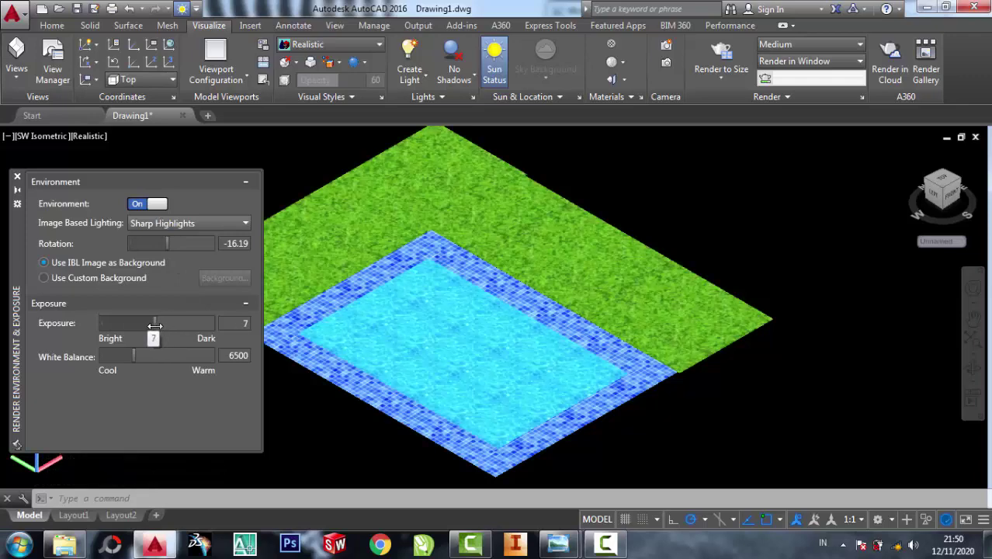
left_click_drag(155, 326, 157, 331)
left_click(18, 178)
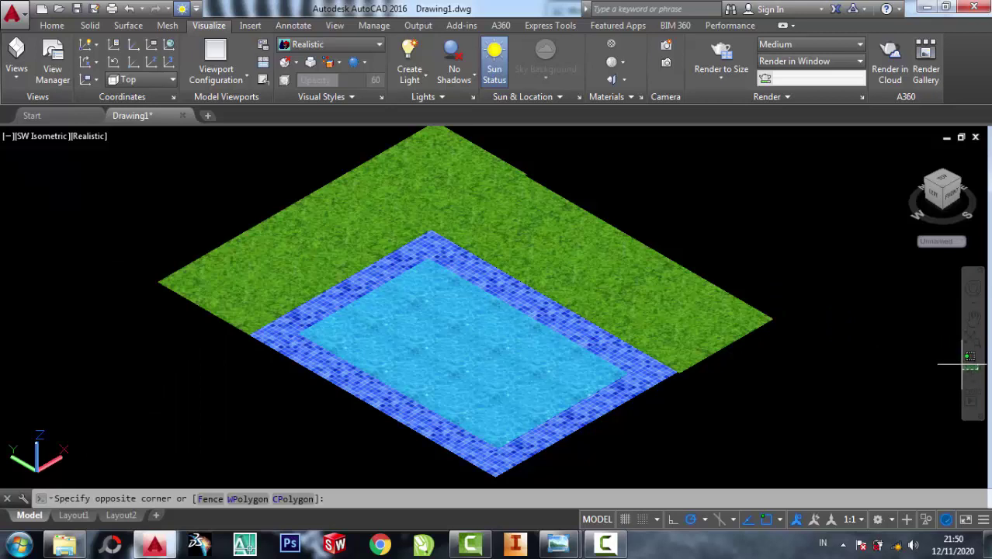
left_click(807, 392)
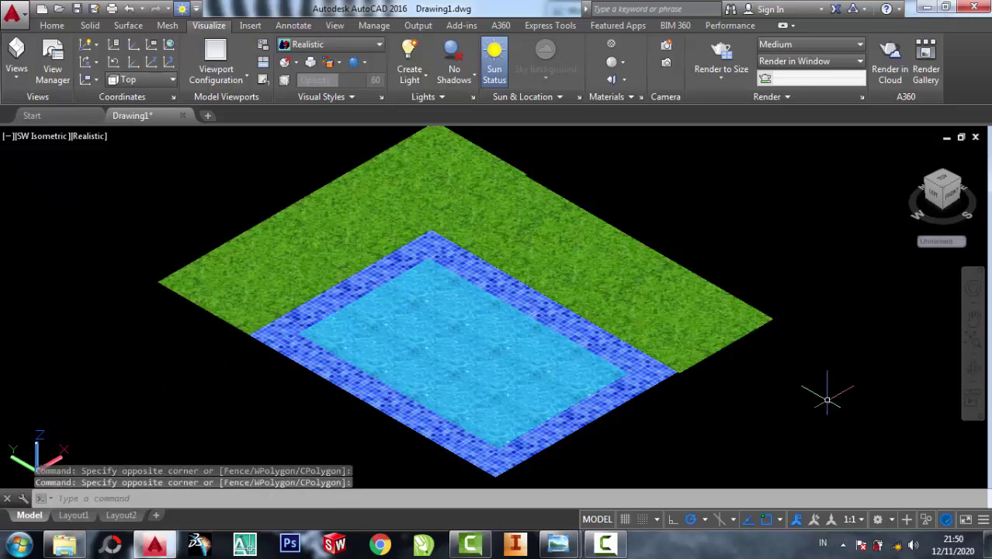
key("Escape")
scroll(955, 372, "down", 3)
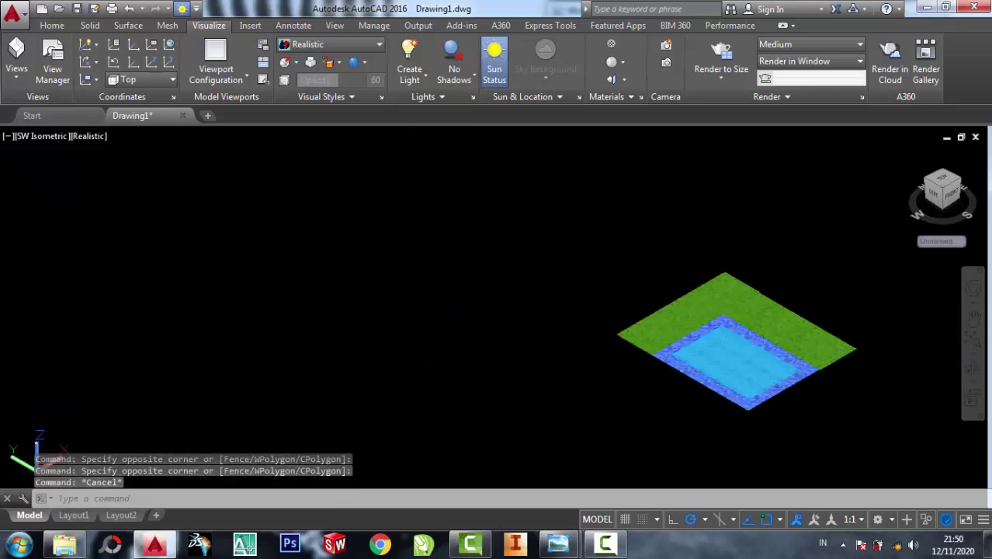
scroll(881, 361, "up", 2)
scroll(744, 334, "up", 2)
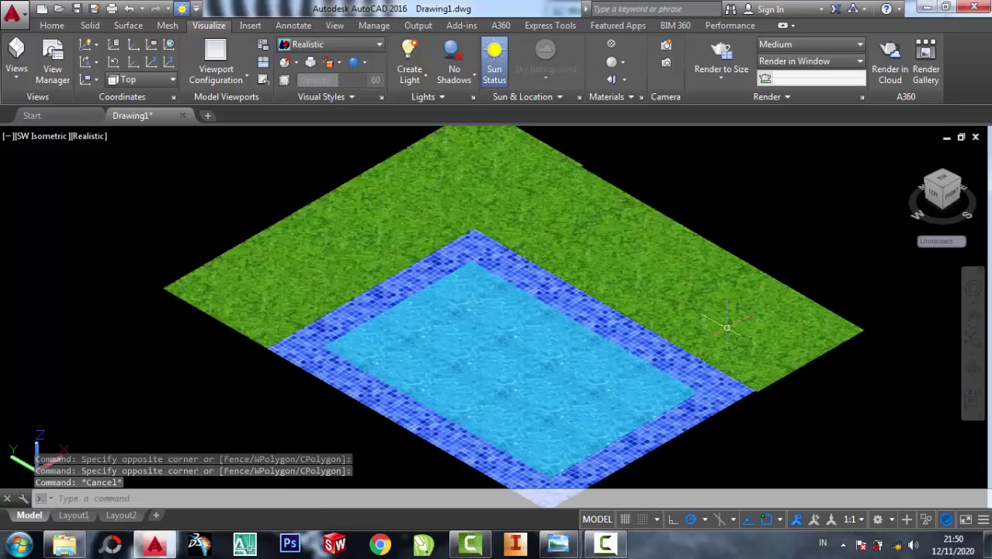
scroll(621, 353, "up", 4)
scroll(620, 353, "down", 4)
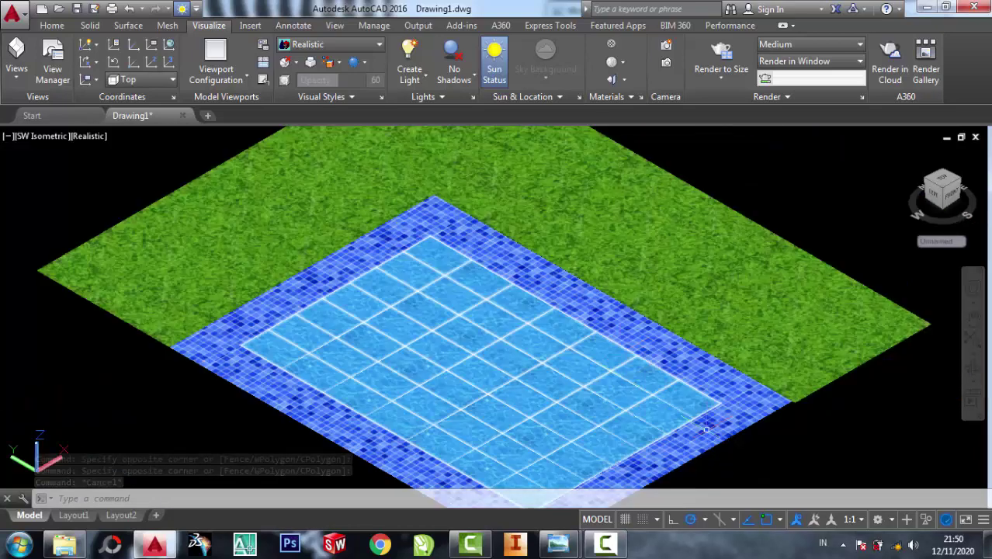
mouse_move(825, 426)
middle_mouse_down()
mouse_move(802, 437)
mouse_move(776, 426)
middle_mouse_up()
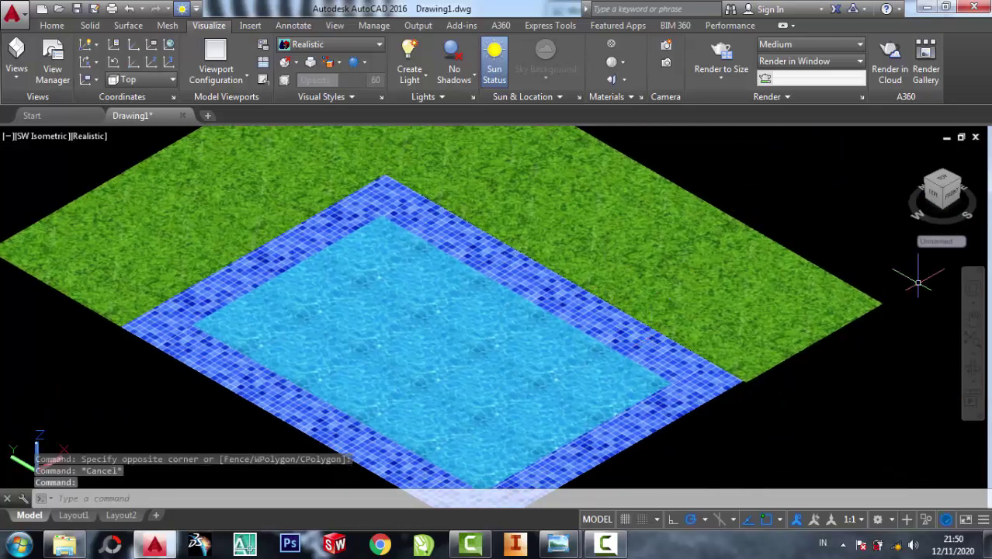
middle_click_drag(621, 265, 621, 266)
left_click_drag(622, 265, 595, 290)
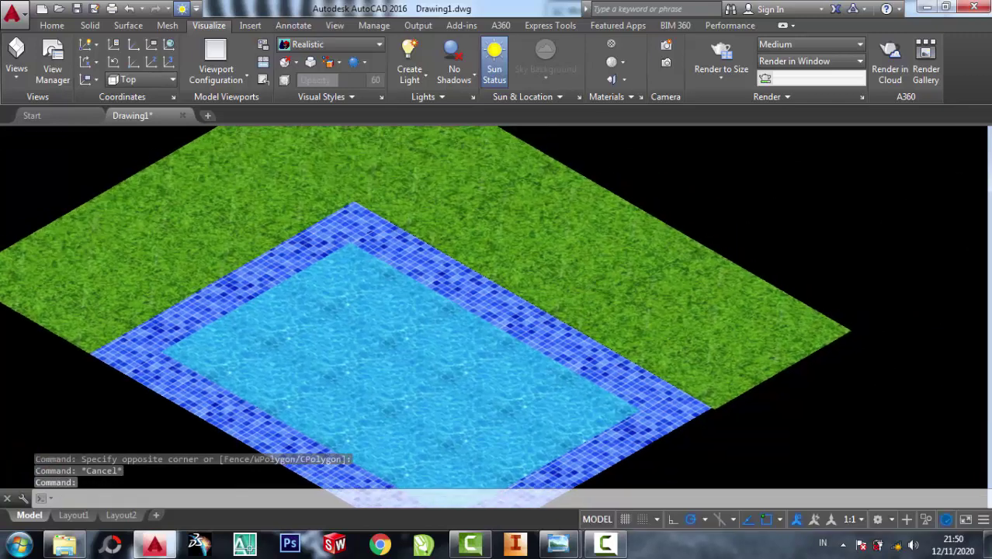
key("Escape")
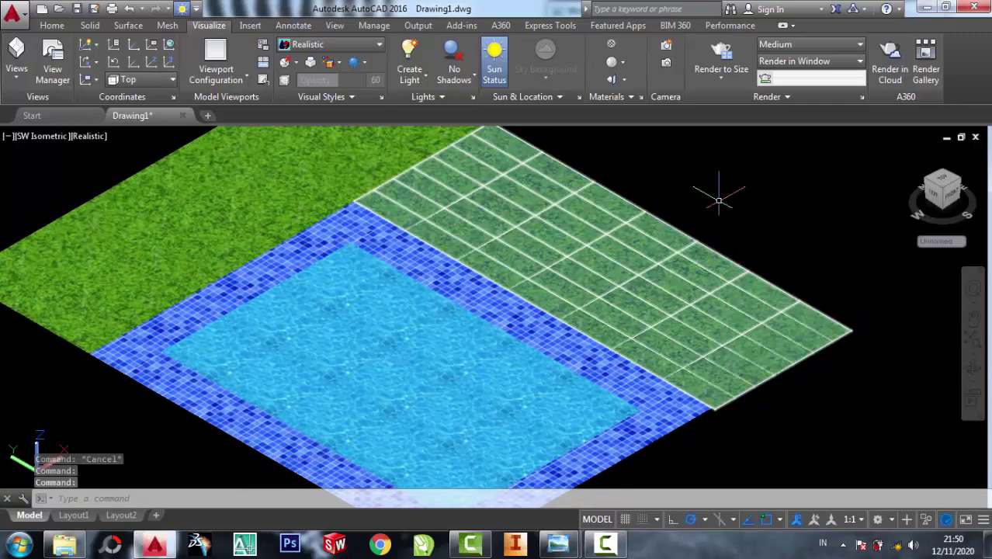